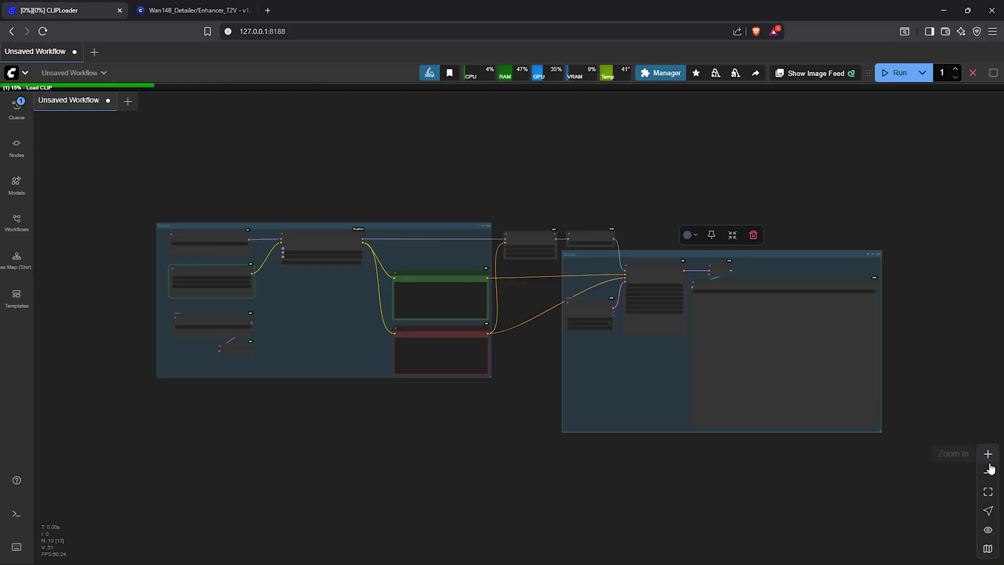
Choose umt5_xxl_fp8_e4m3fn_scaled.safetensors as the Load CLIP node's clip_name.
click(988, 492)
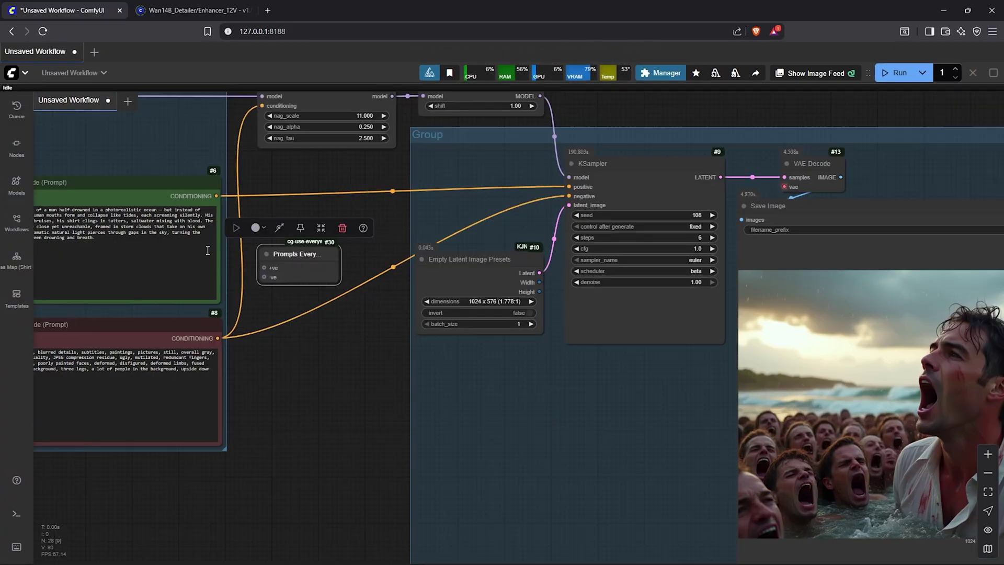
scroll(411, 298, up, 5)
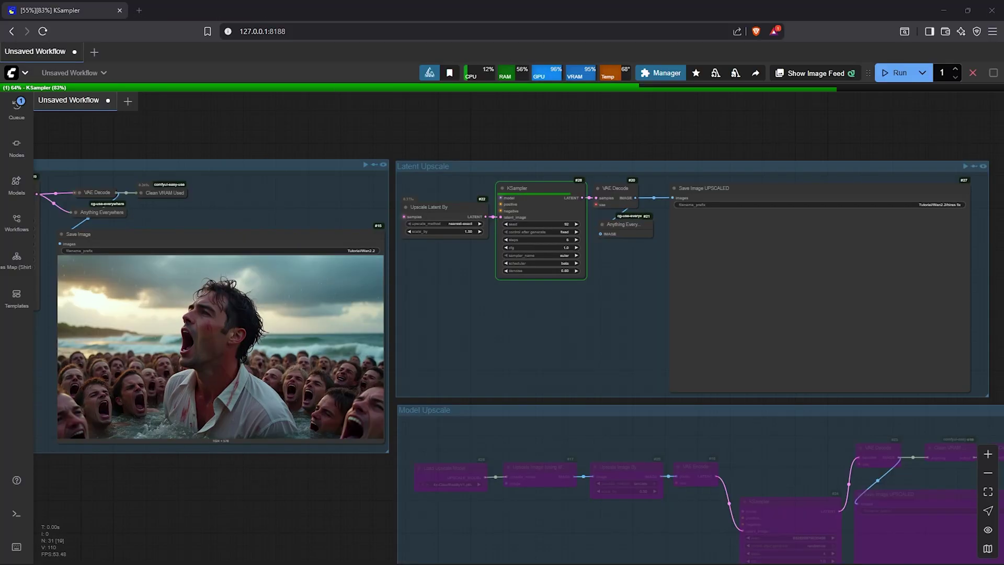
drag(116, 101, 442, 101)
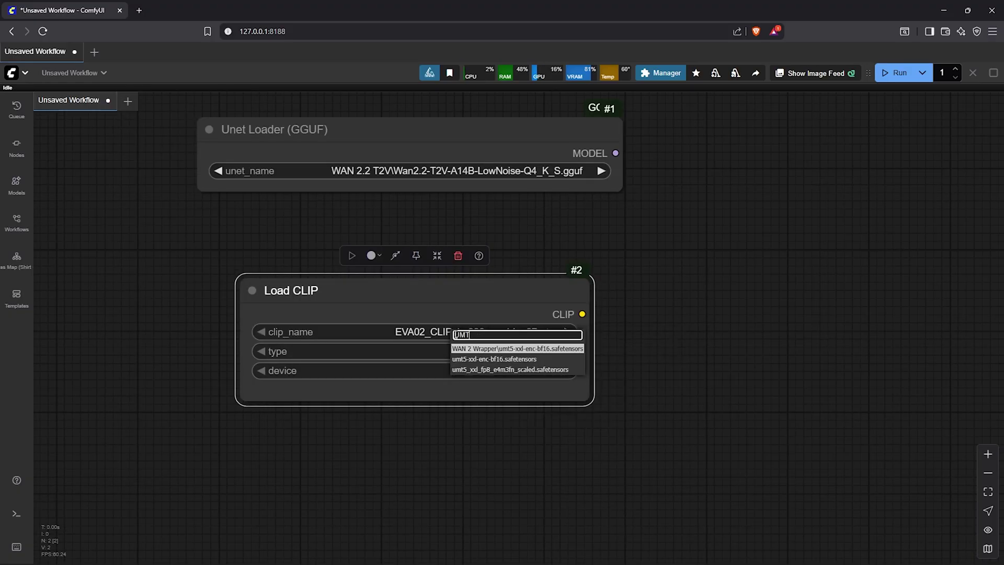
text(5)
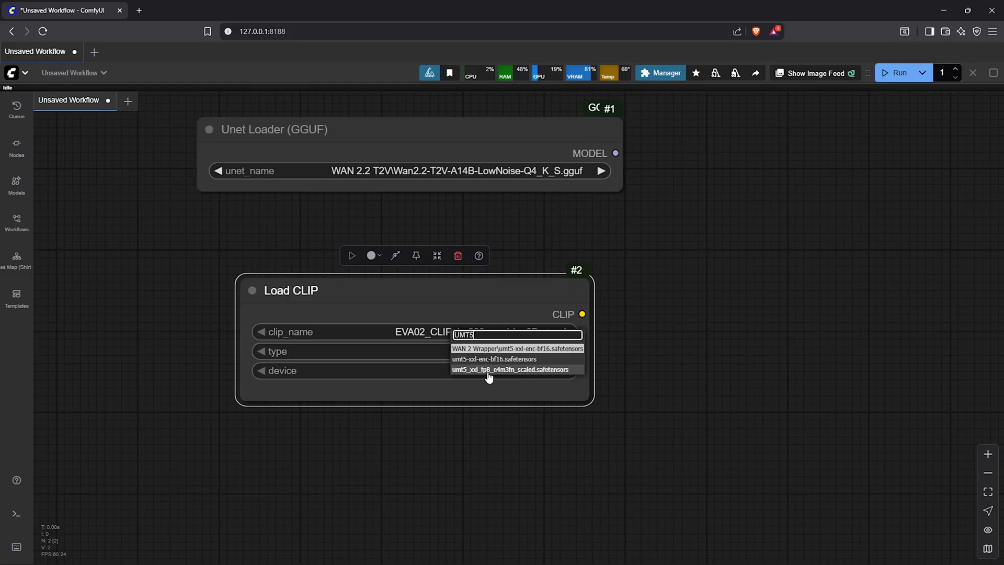
click(489, 369)
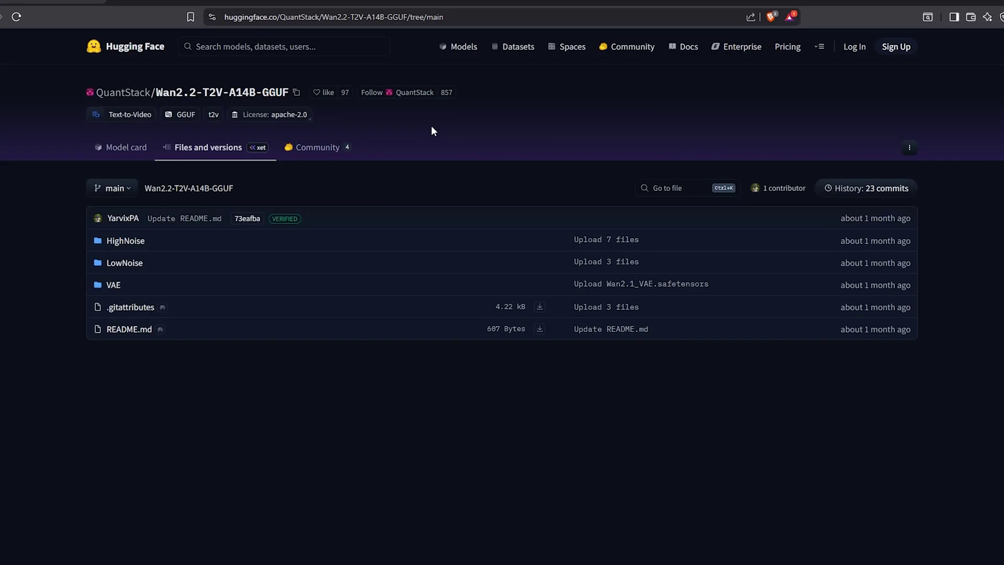
Open the repo's LowNoise folder and download Wan2.2-T2V-A14B-LowNoise-Q4_K_S.gguf.
drag(107, 103, 277, 100)
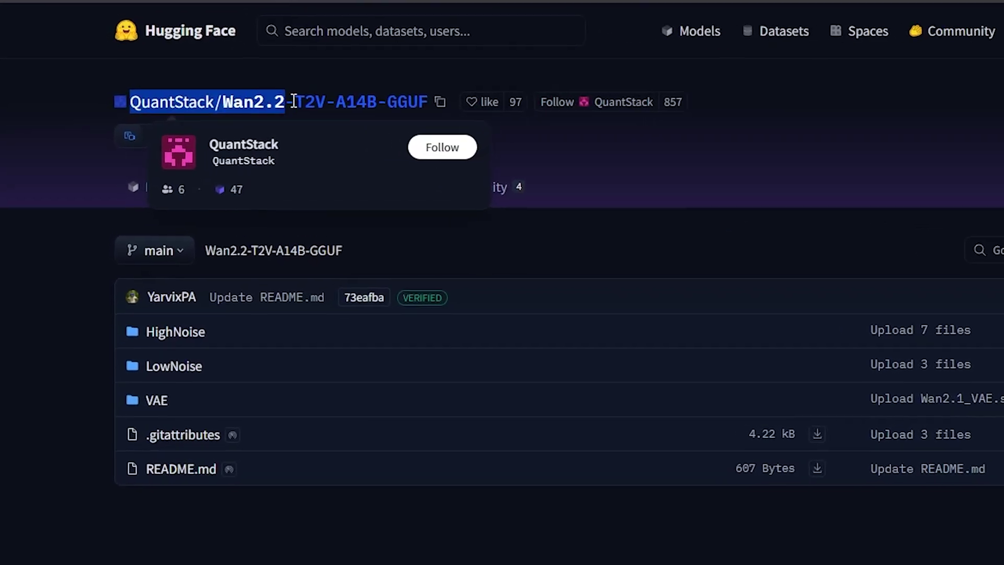
drag(407, 97, 449, 99)
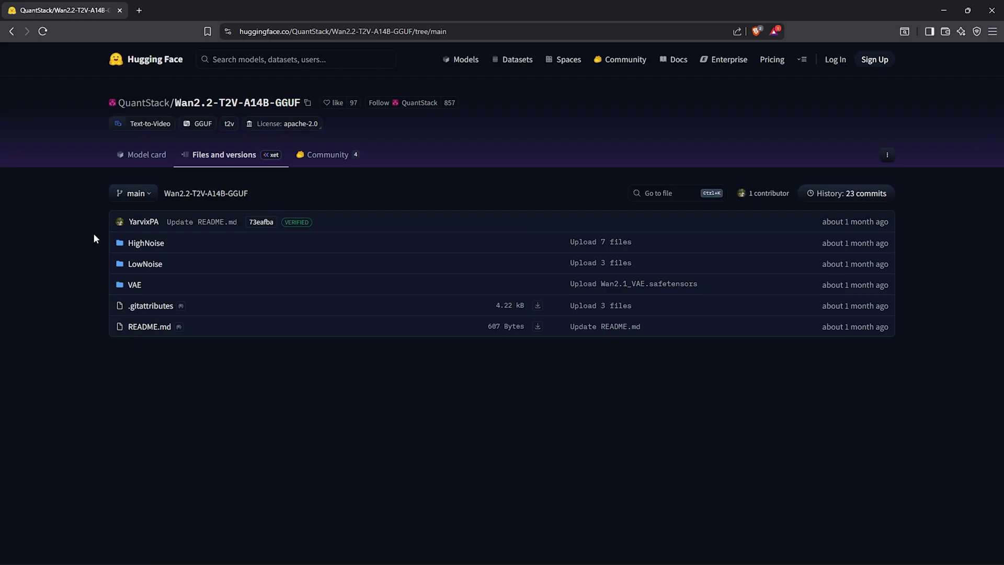
click(145, 265)
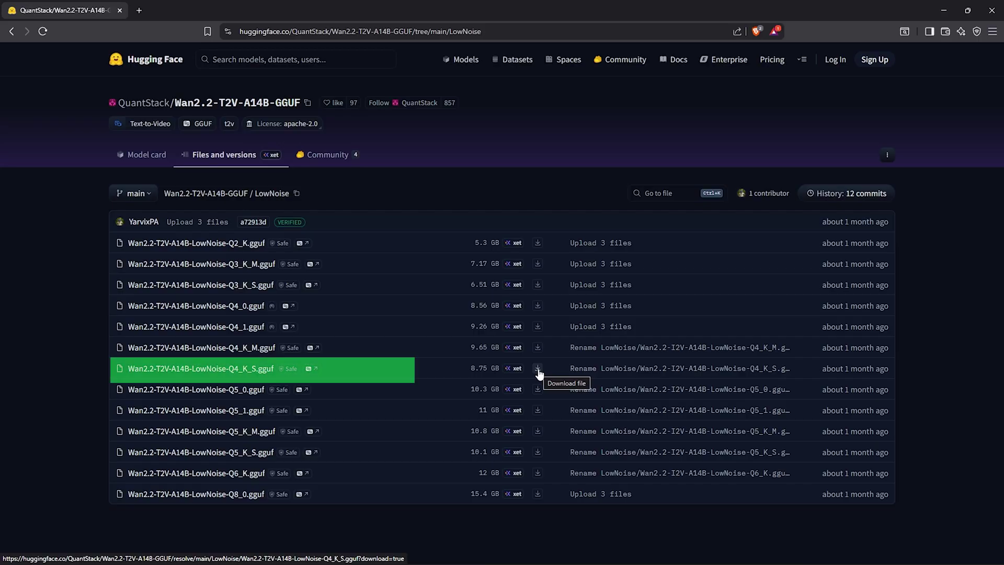
click(538, 368)
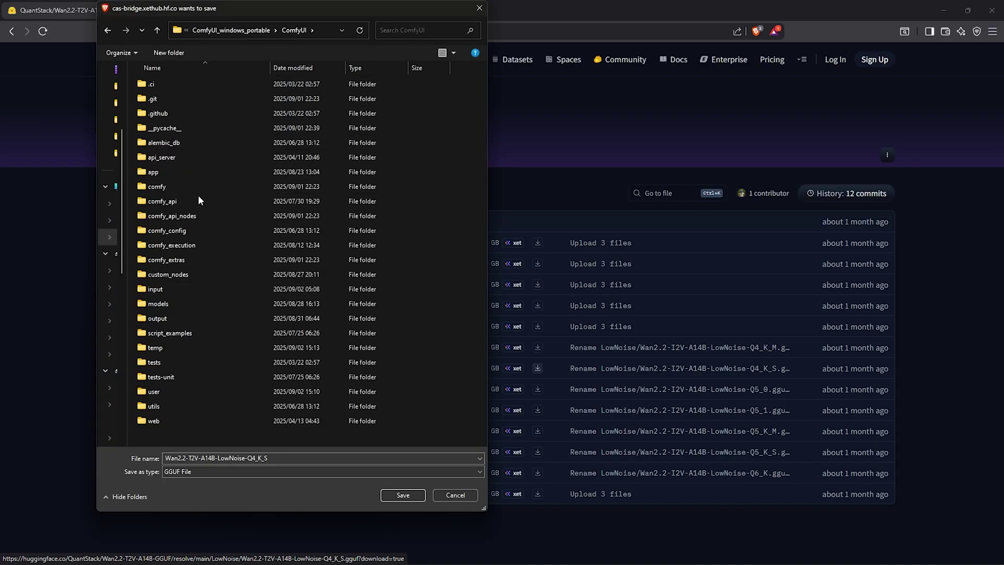
Browse the Save As dialog to models\unet\WAN 2.2 T2V.
double_click(164, 305)
scroll(456, 196, down, 5)
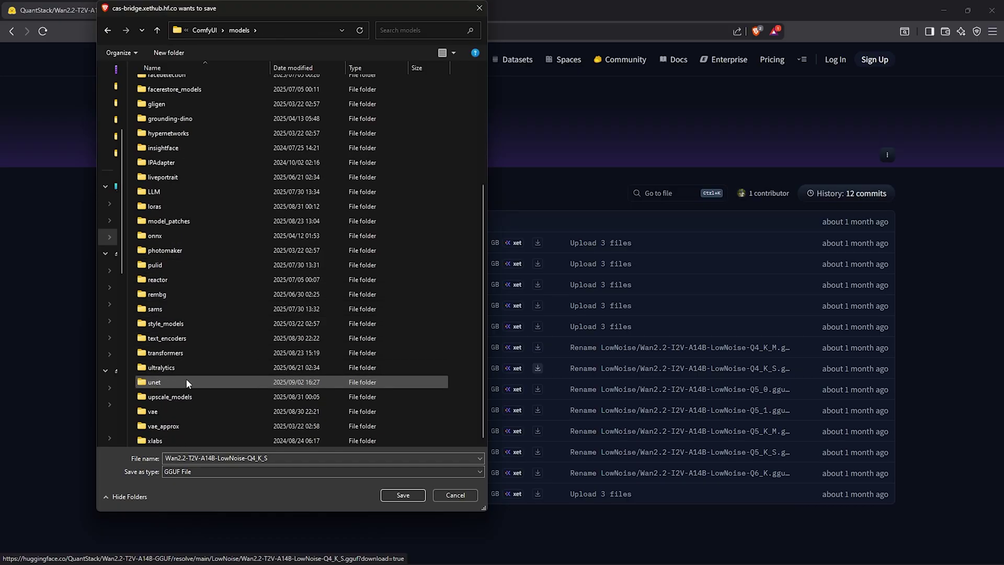
double_click(164, 382)
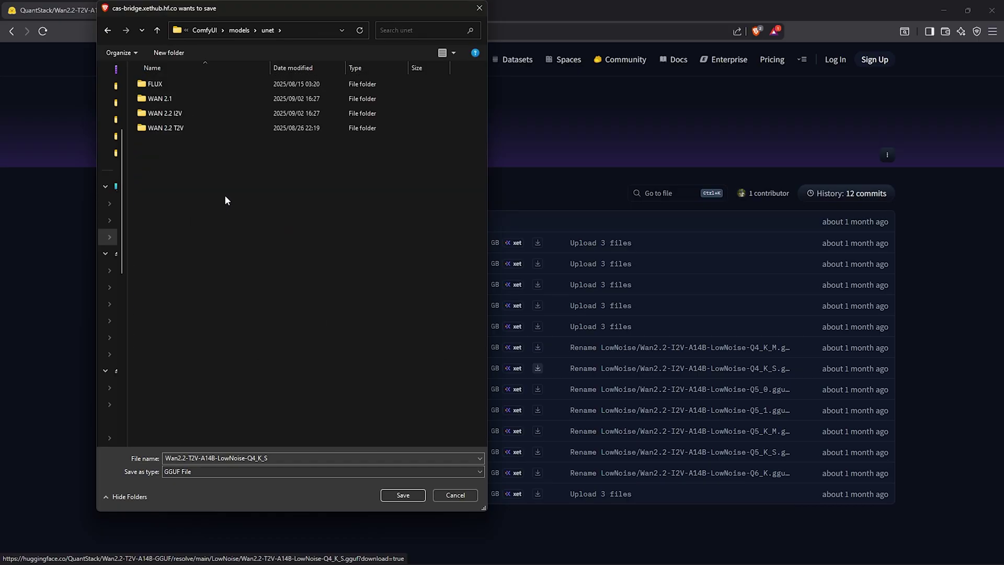
double_click(178, 130)
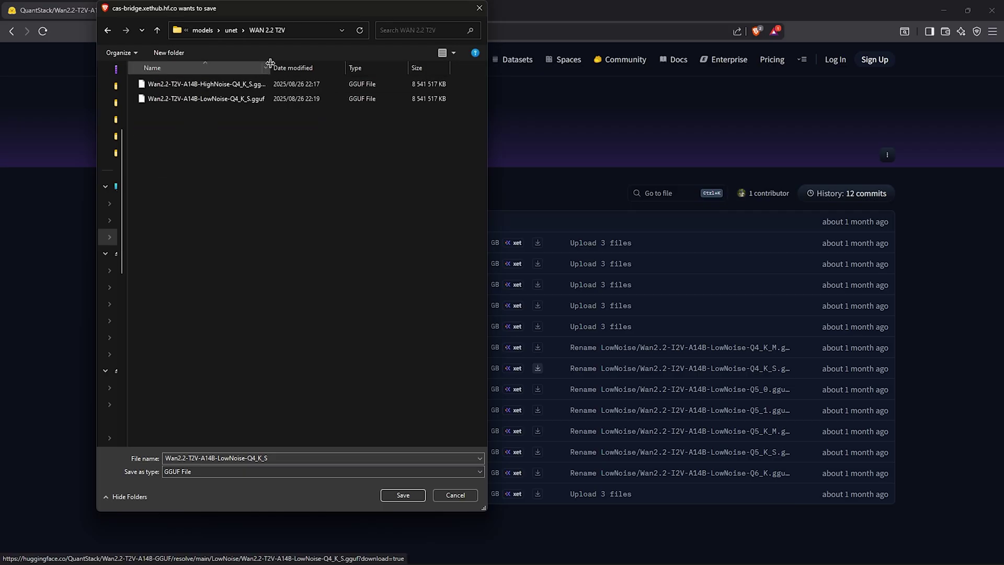
Confirm the LowNoise Q4_K_S file already exists, cancel, and open ComfyUI_windows_portable.
drag(270, 67, 346, 67)
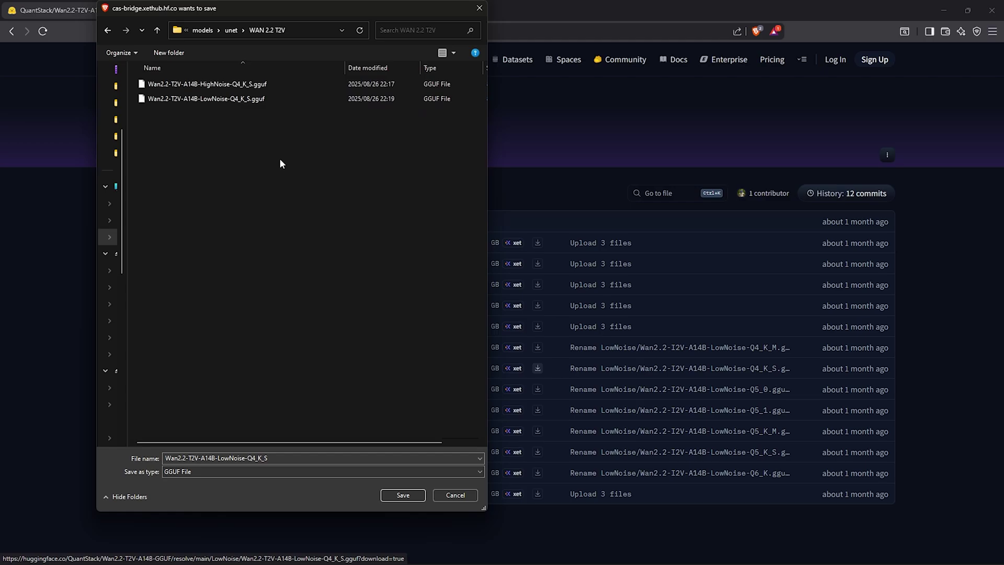
click(230, 102)
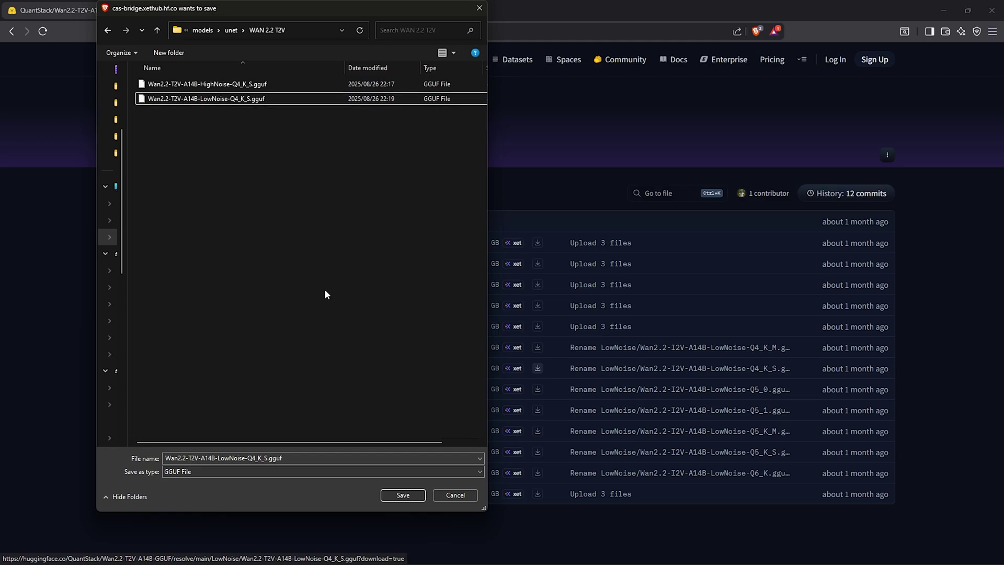
click(448, 495)
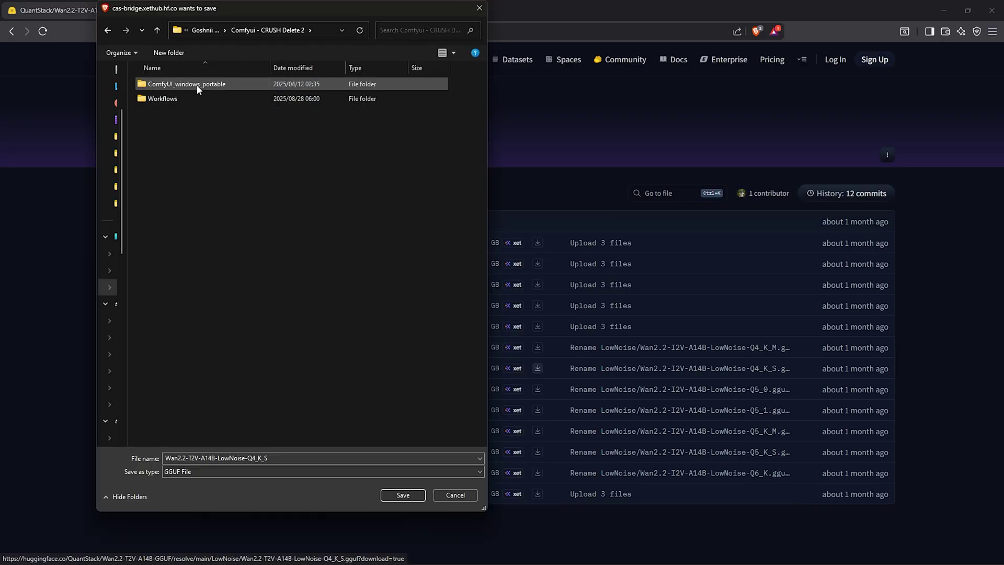
double_click(196, 84)
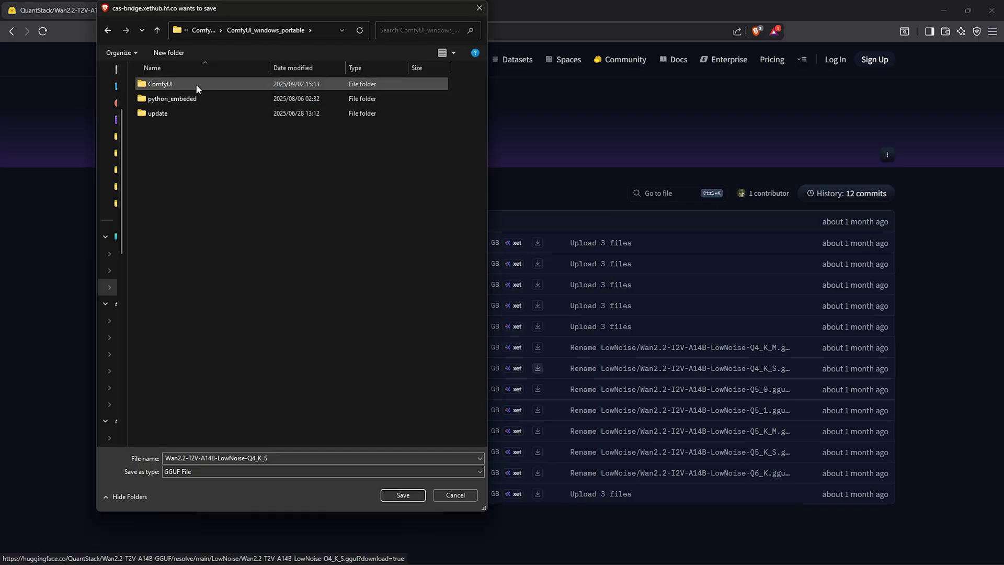
Check that umt5_xxl_fp8_e4m3fn_scaled.safetensors is in ComfyUI\models\text_encoders.
double_click(160, 84)
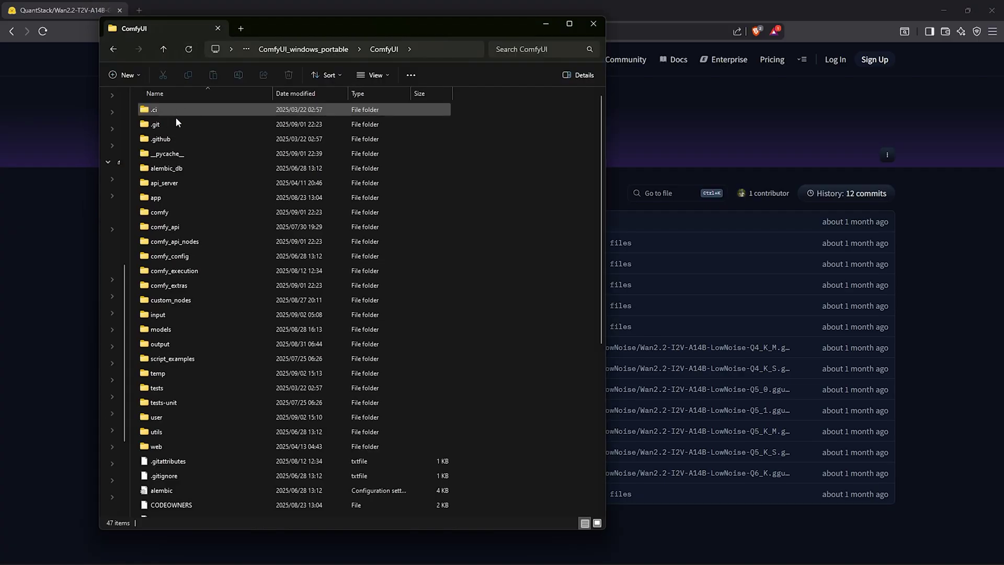
double_click(167, 331)
double_click(186, 410)
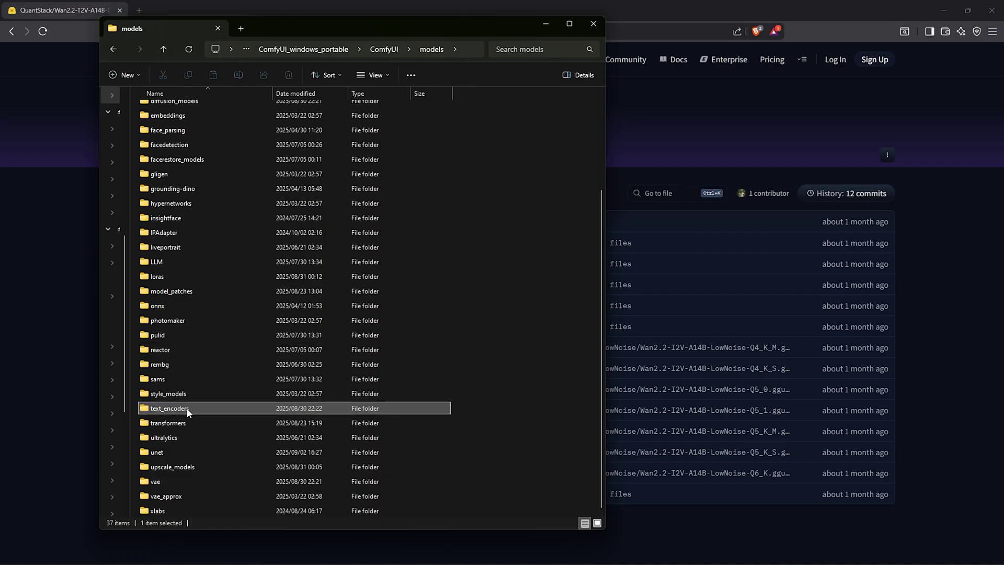
click(170, 155)
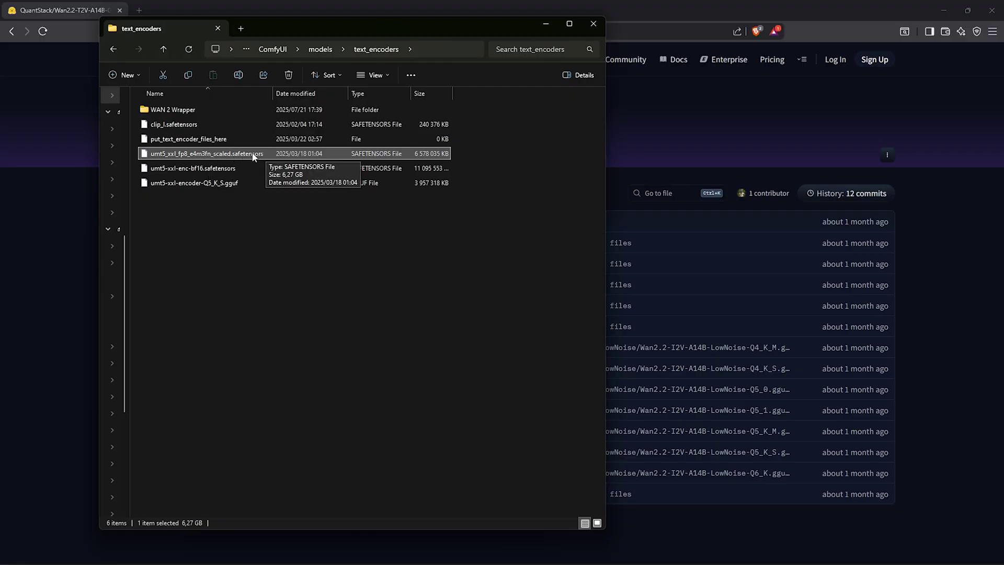
Check that wan_2.1_vae.safetensors is in models\vae, then return to ComfyUI.
click(319, 49)
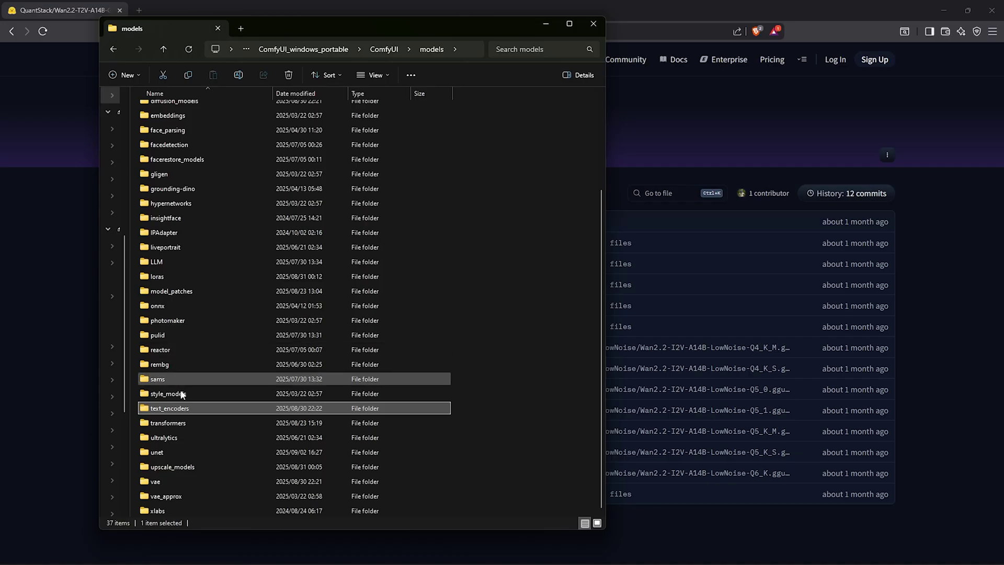
double_click(169, 481)
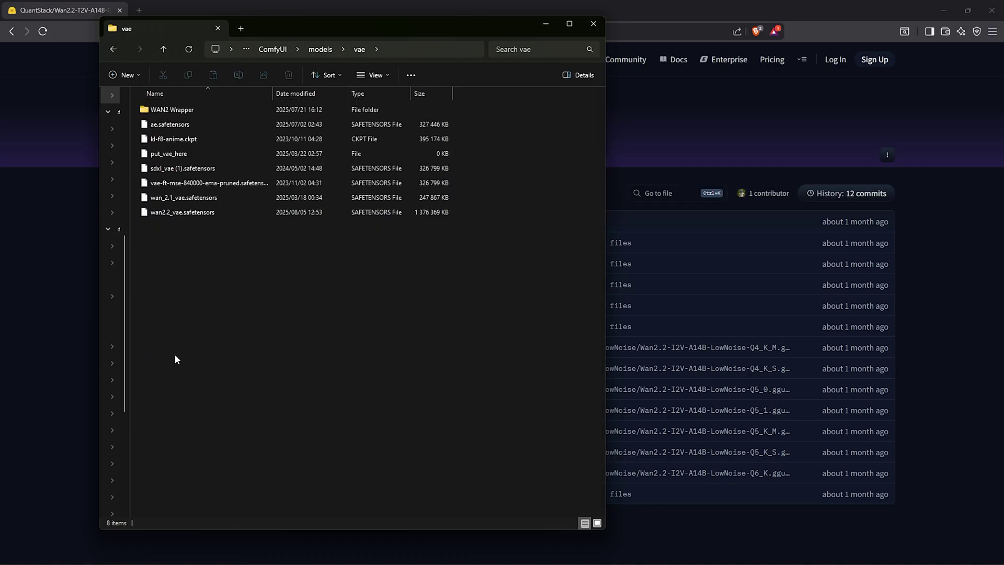
click(183, 202)
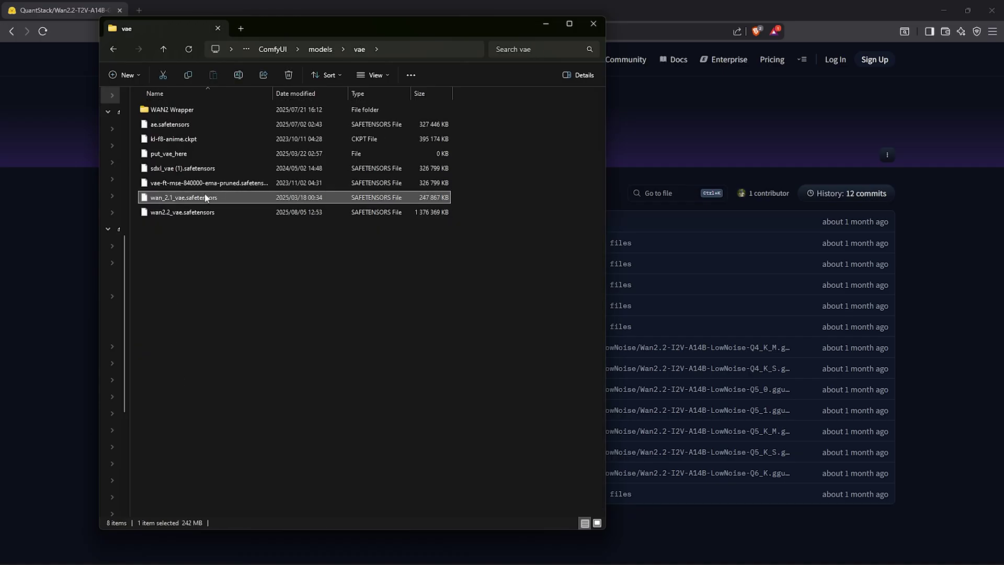
click(296, 269)
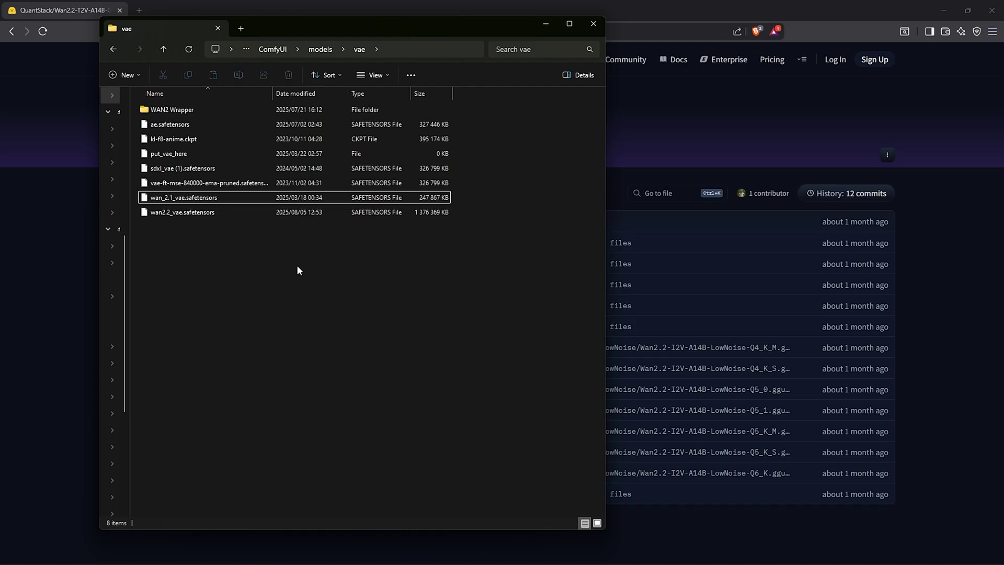
click(546, 24)
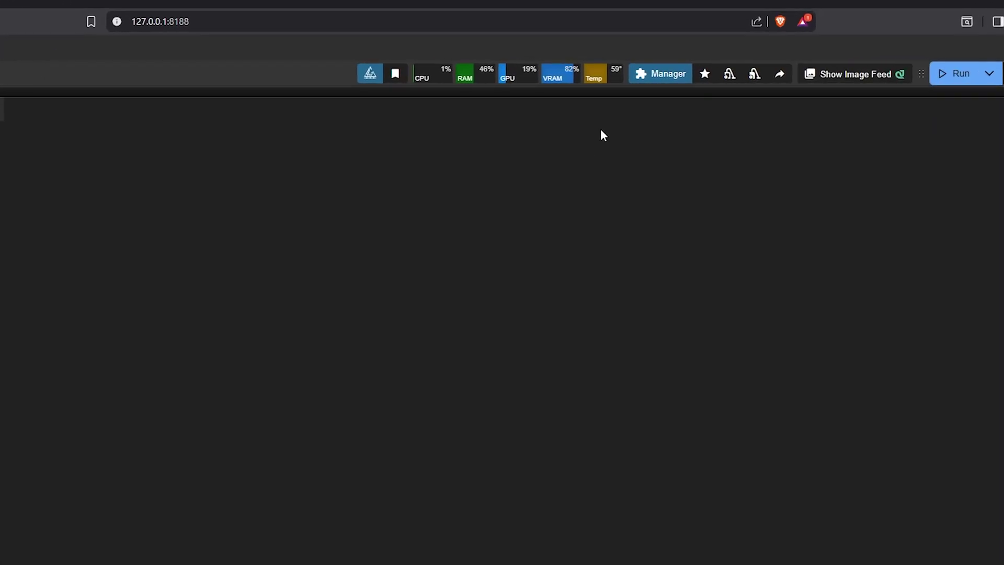
click(667, 81)
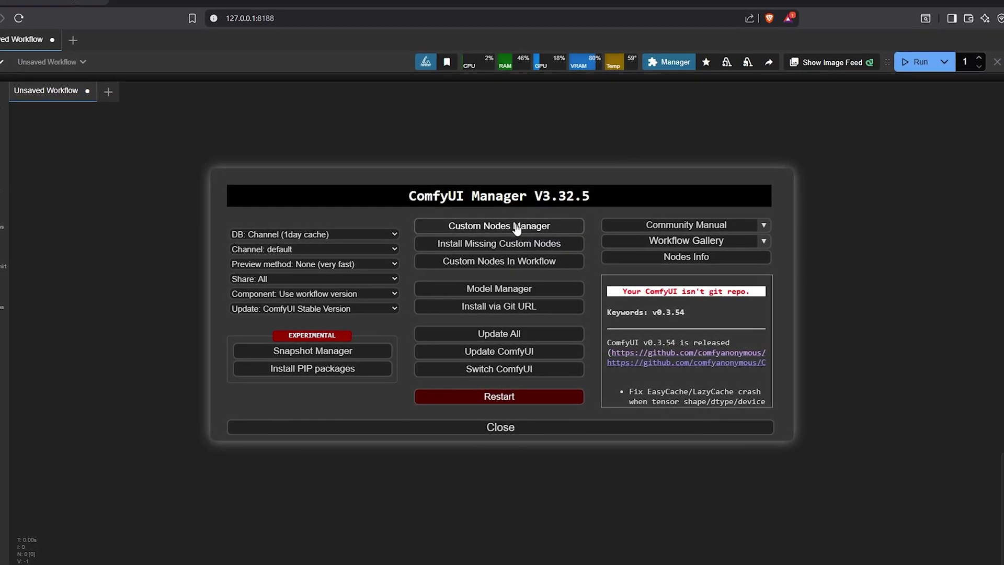
click(490, 228)
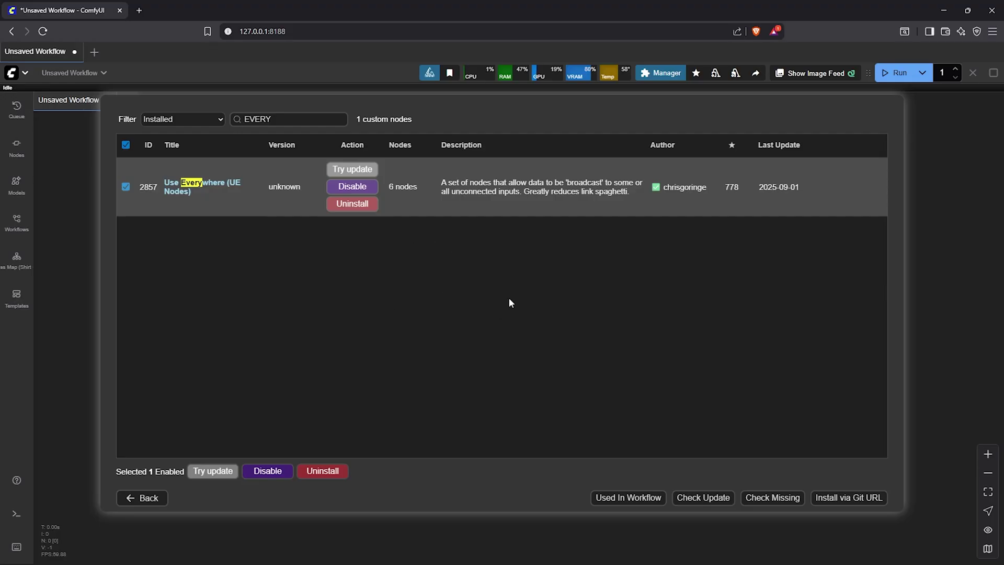
click(149, 498)
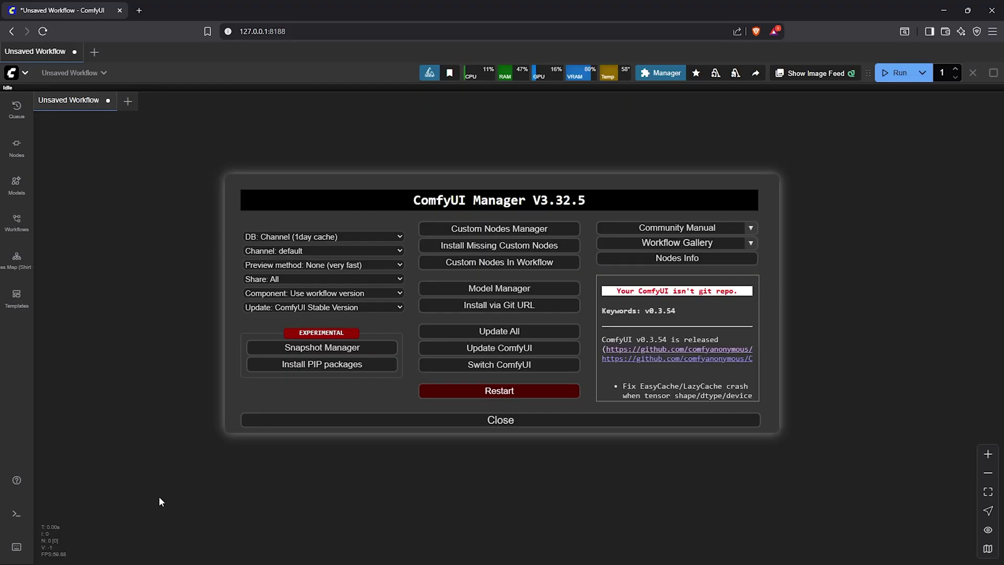
Close the Manager and add a Unet Loader (GGUF) node to the canvas.
click(495, 420)
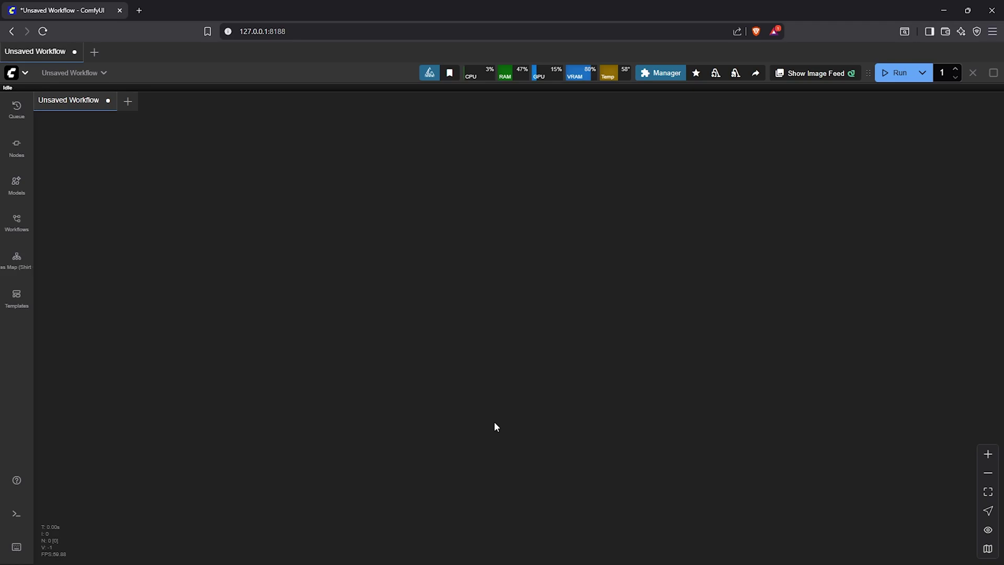
right_click(285, 218)
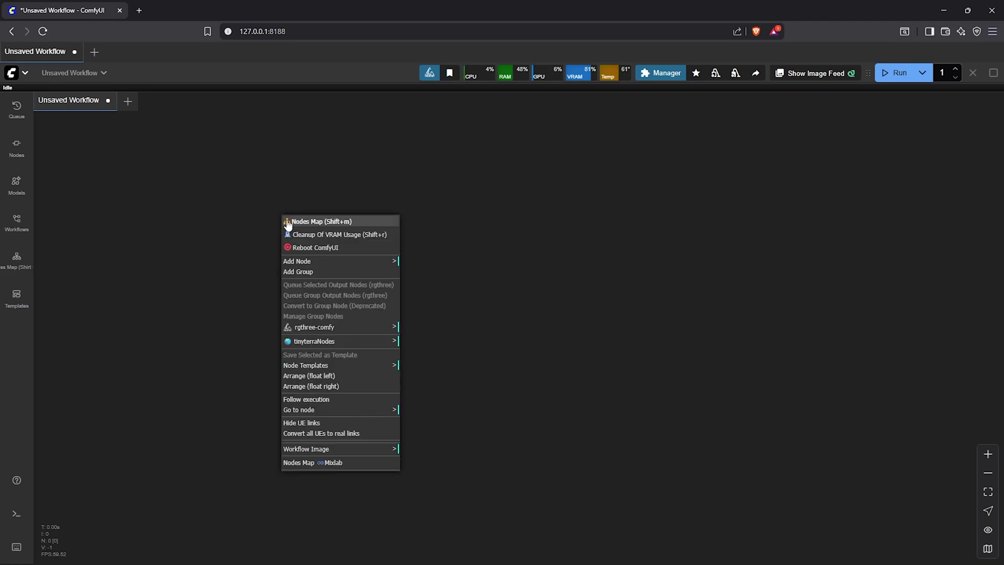
click(324, 263)
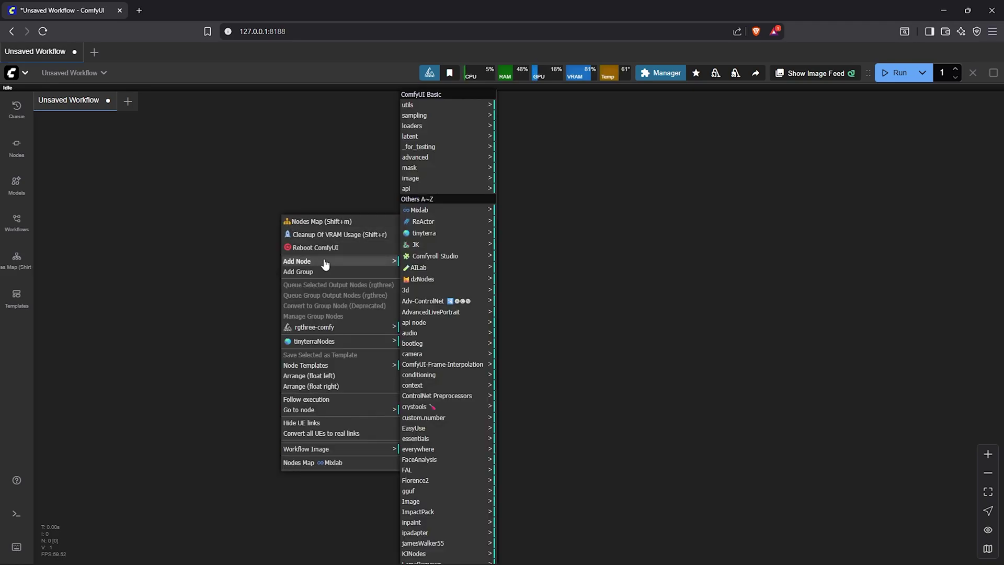
click(432, 347)
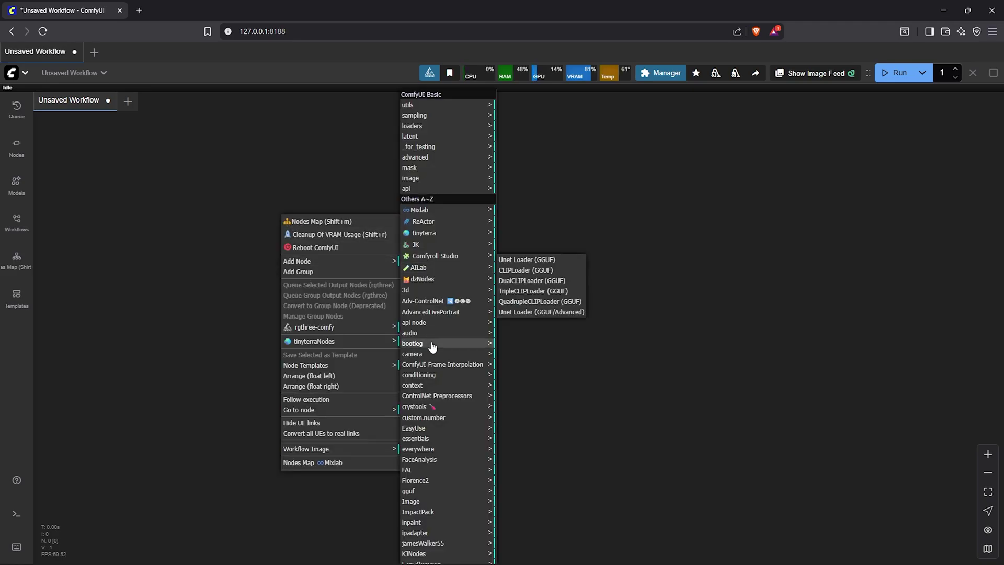
click(545, 259)
Set unet_name to Wan2.2-T2V-A14B-LowNoise-Q4_K_S.gguf and move the node up-left.
scroll(320, 213, up, 5)
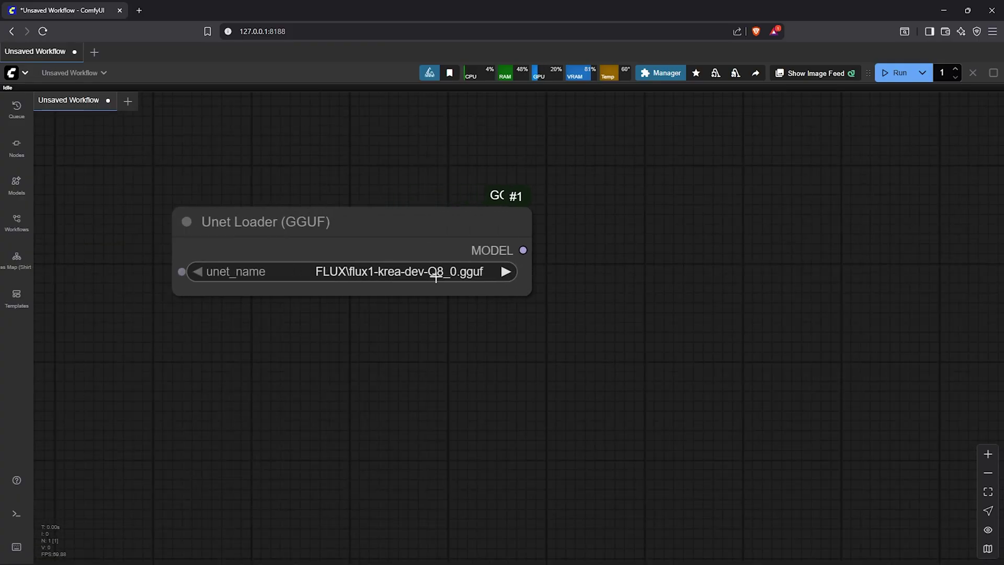
click(435, 277)
text(low)
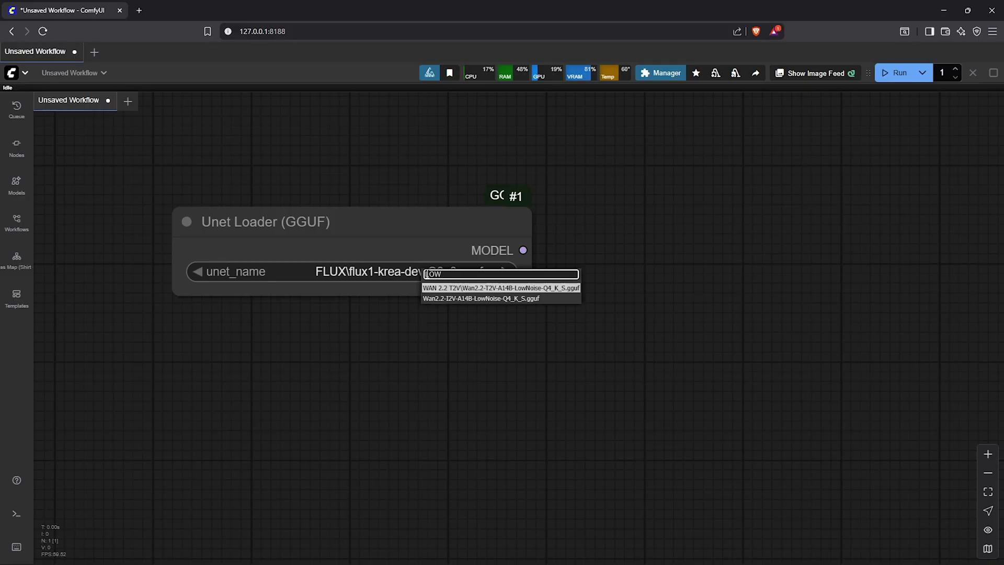
click(539, 289)
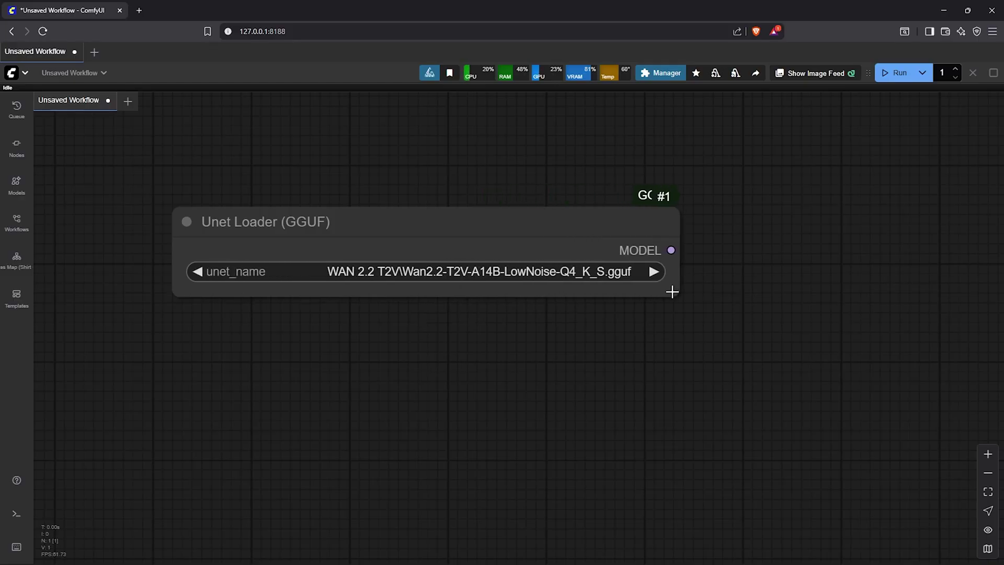
drag(553, 235, 519, 172)
Add a Load CLIP node from advanced > loaders, shifted left and widened.
right_click(297, 372)
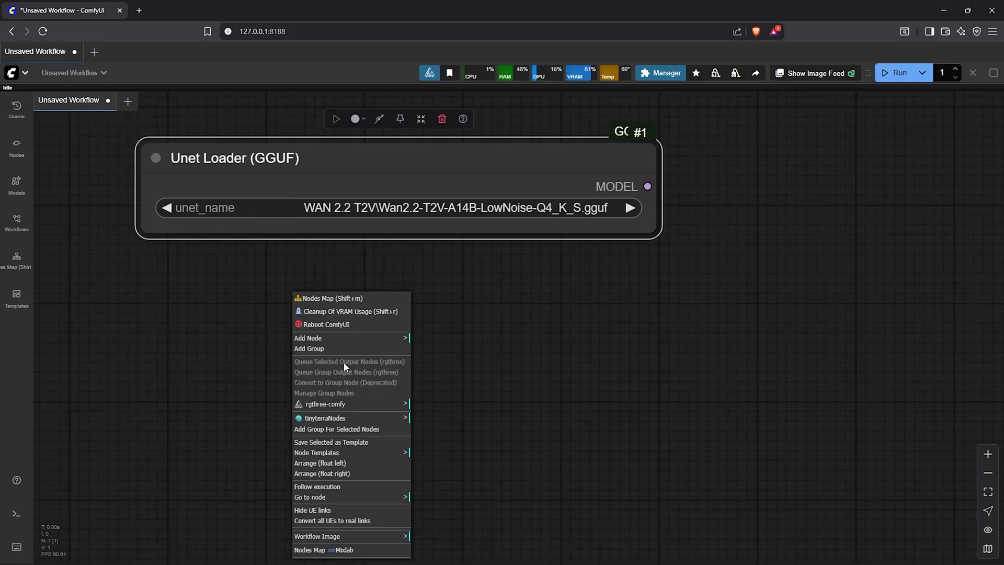
click(369, 339)
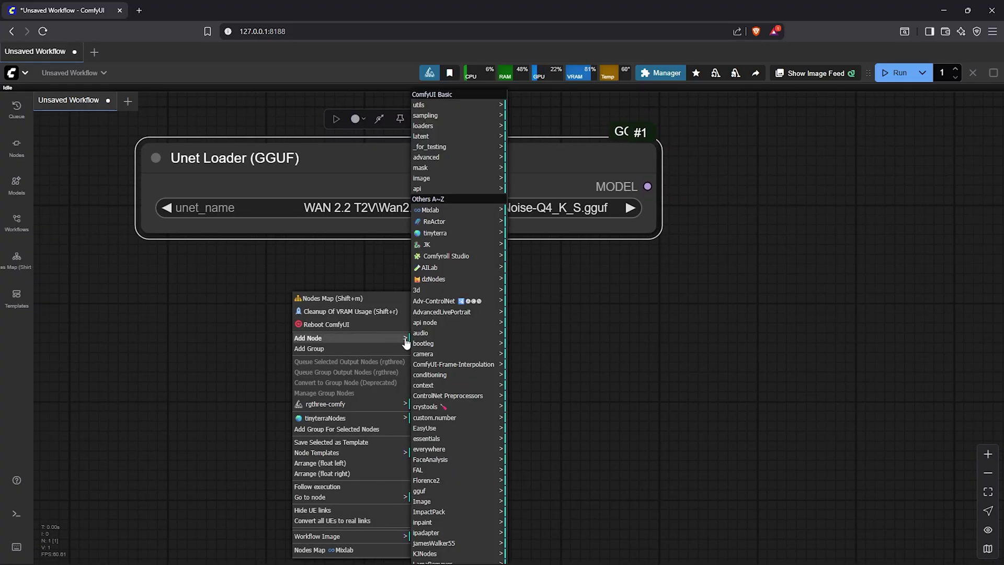
click(443, 158)
click(529, 340)
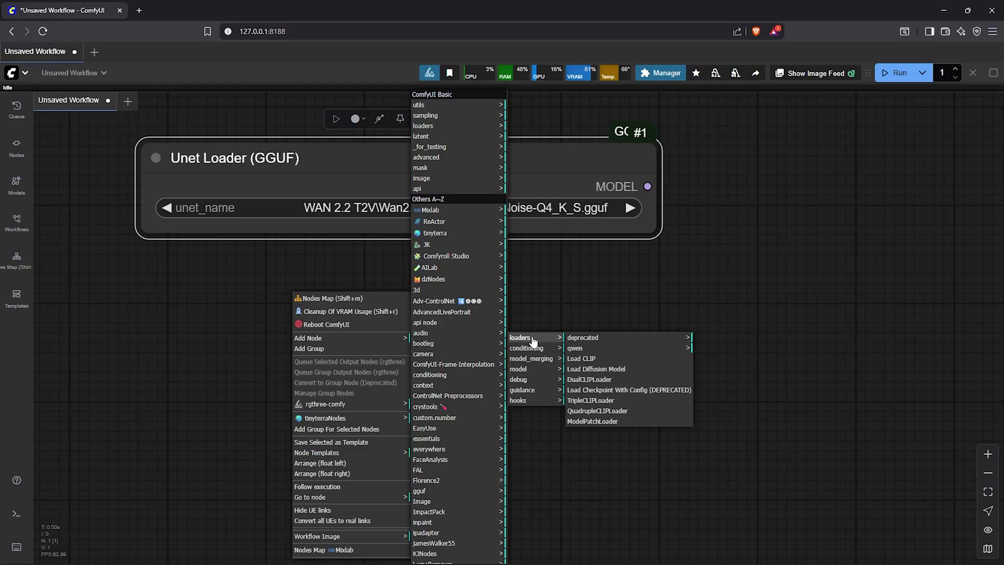
click(590, 359)
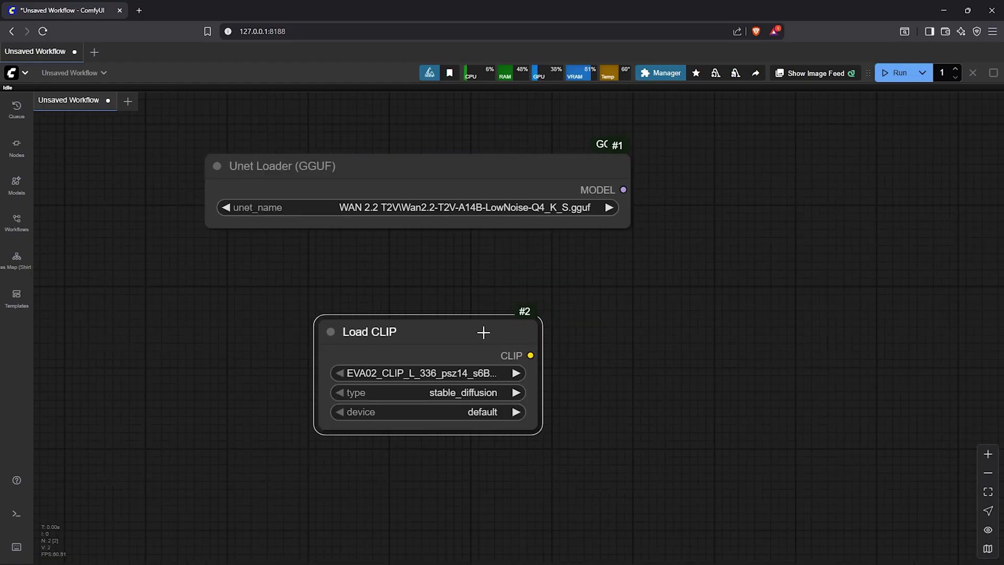
drag(376, 330, 335, 333)
drag(498, 445, 613, 439)
scroll(475, 291, down, 1)
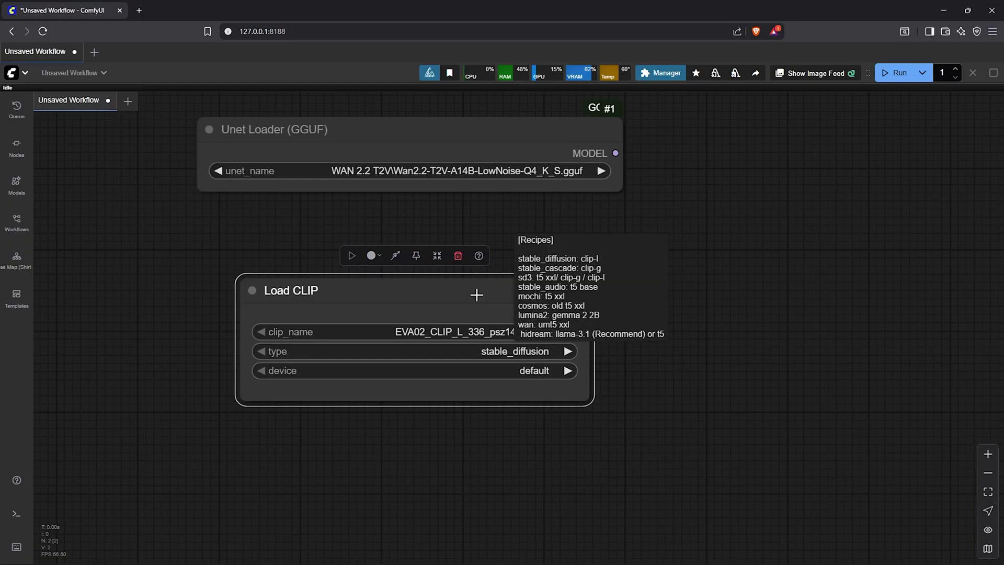
Set Load CLIP's clip_name to umt5_xxl_fp8_e4m3fn_scaled and its type to wan.
click(433, 333)
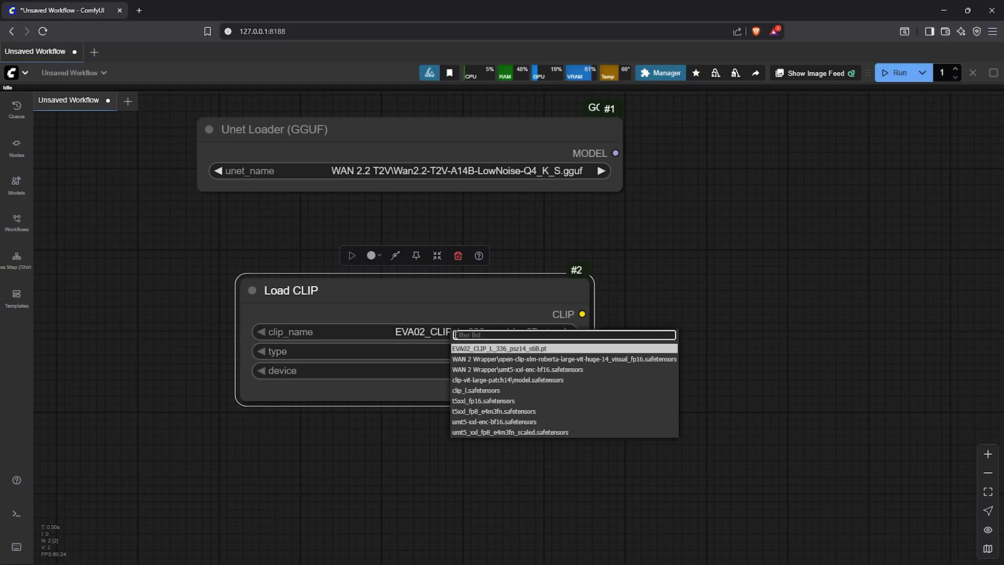
text(UMT5)
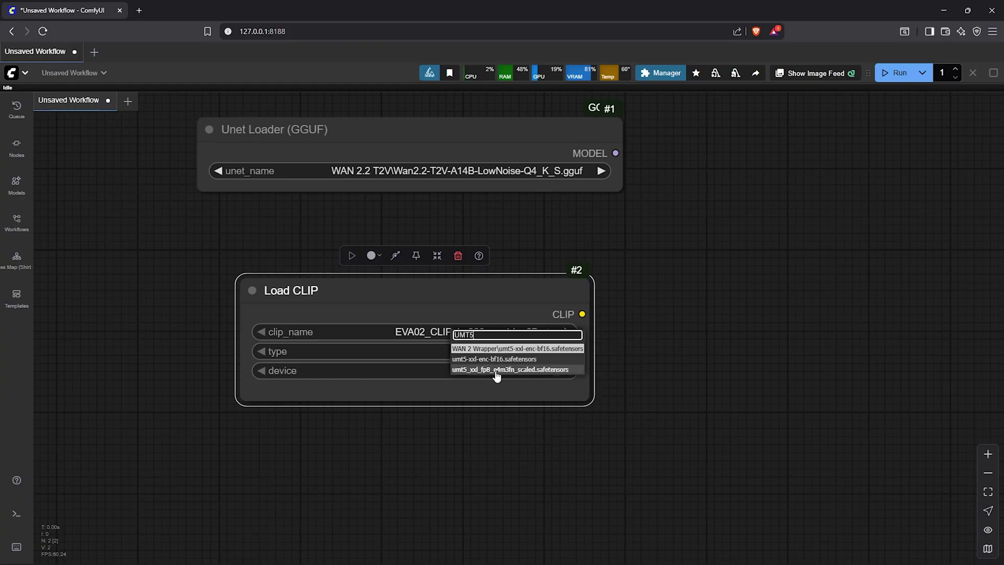
click(502, 370)
click(516, 347)
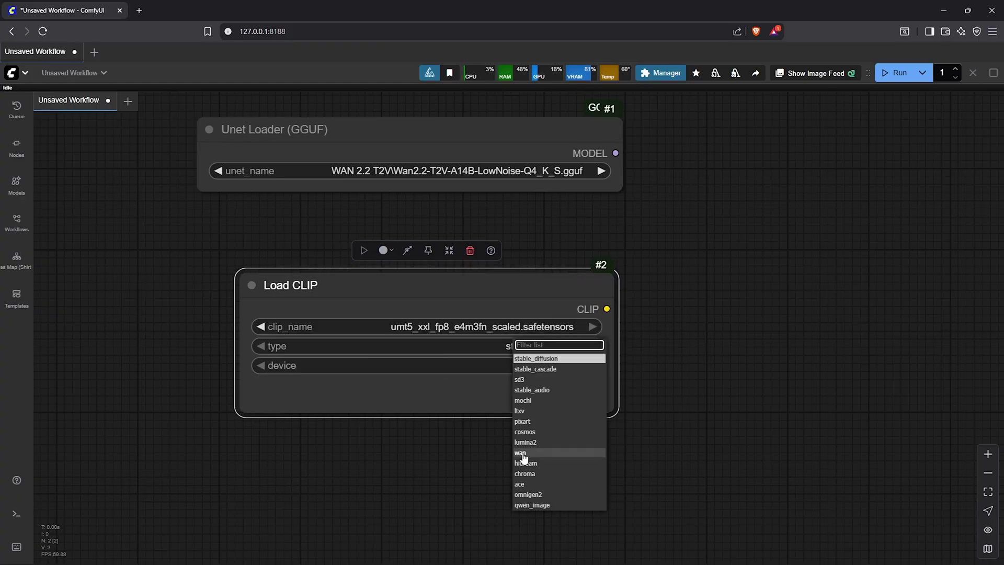
click(539, 454)
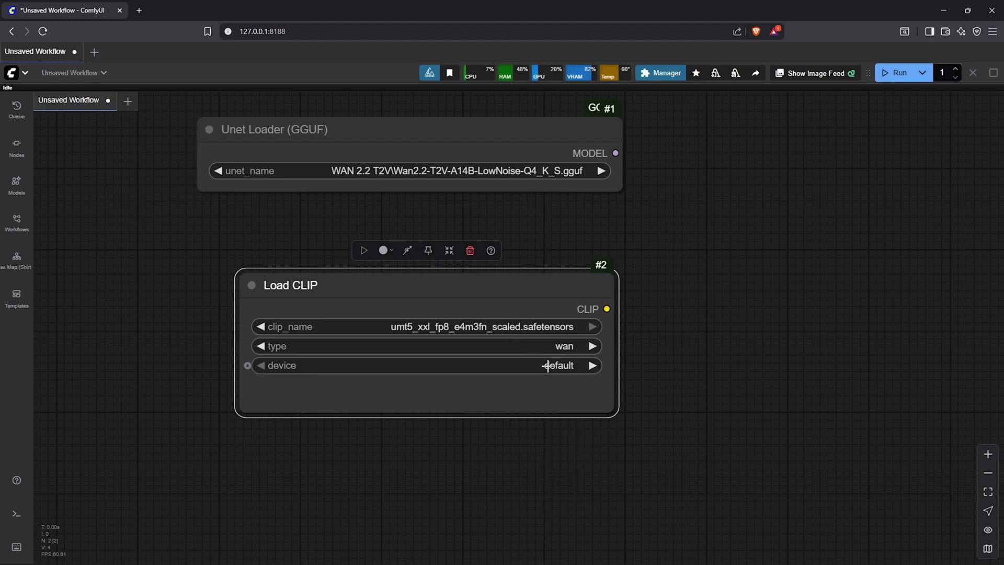
click(560, 450)
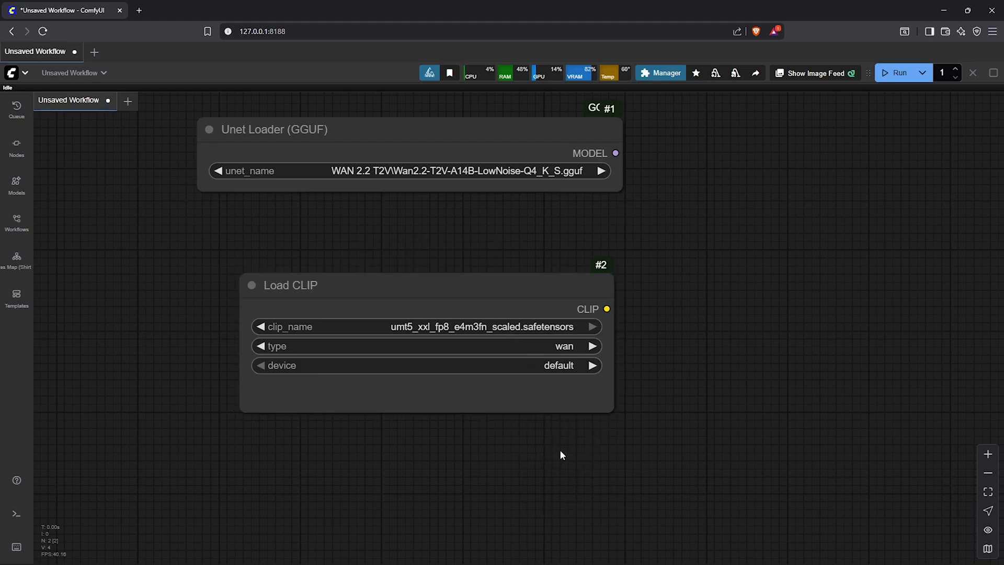
scroll(559, 450, down, 3)
Add a Load VAE node under Load CLIP and widen it.
drag(524, 410, 515, 369)
right_click(428, 309)
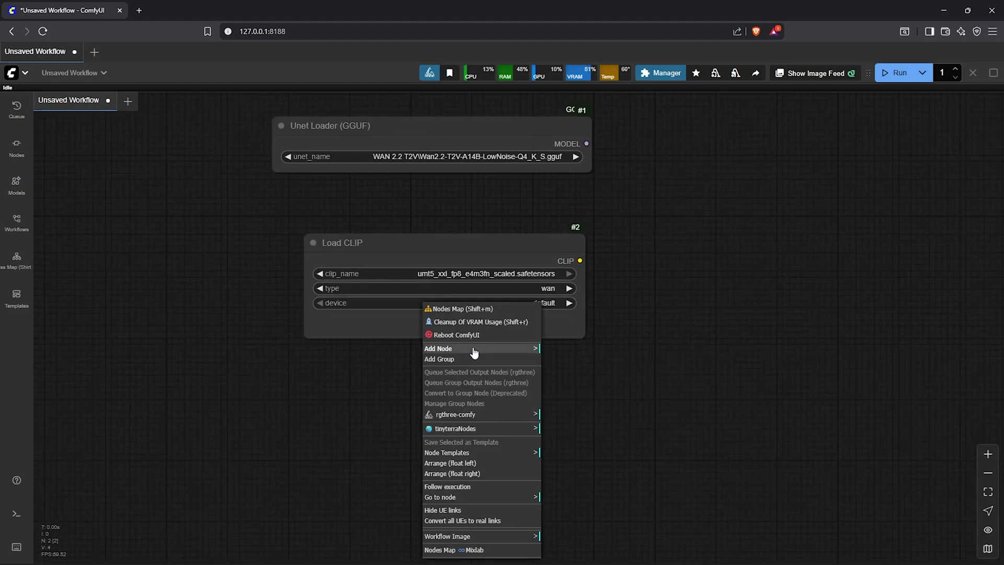
click(438, 348)
click(568, 126)
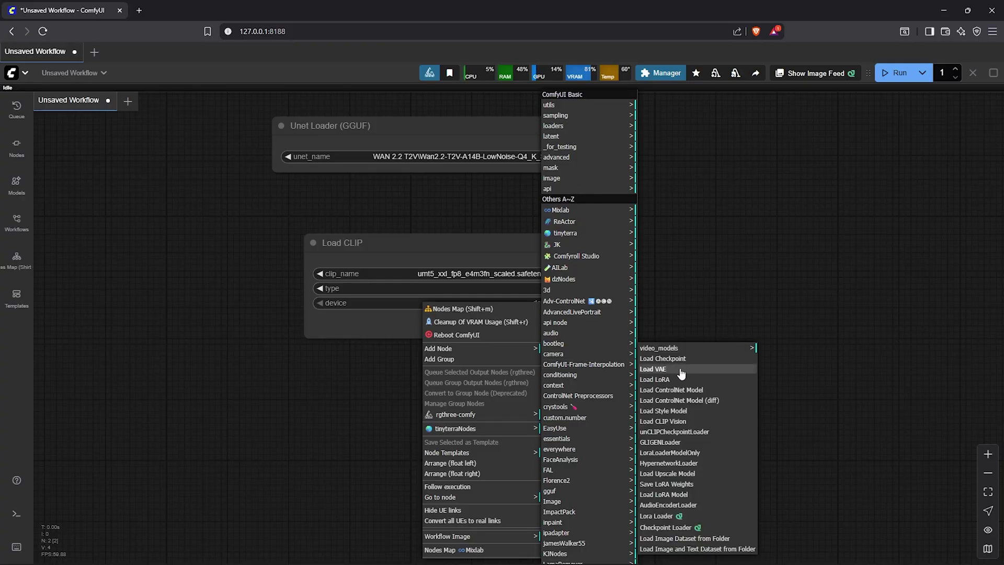
click(654, 369)
drag(468, 406, 431, 406)
drag(489, 451, 580, 472)
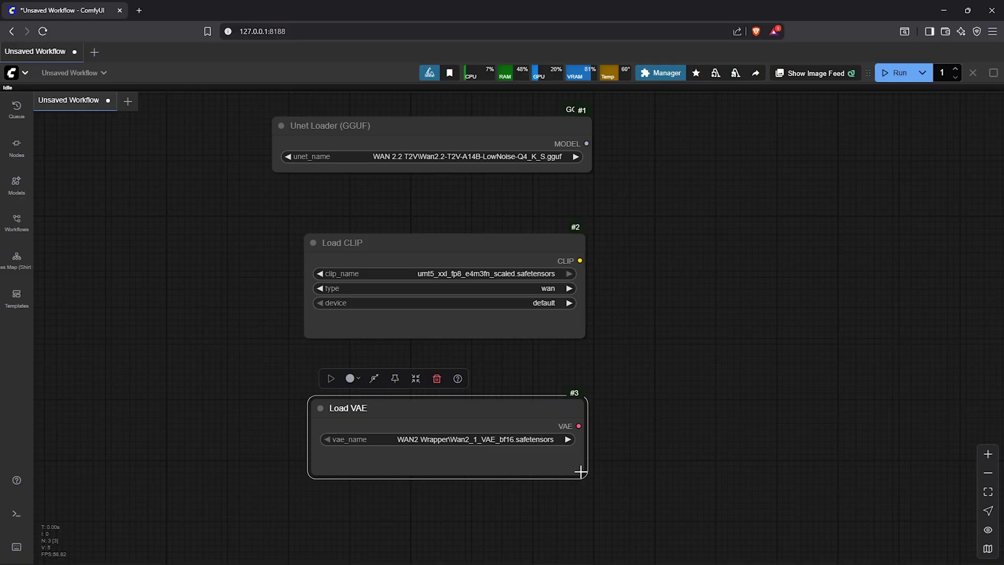
scroll(446, 407, down, 1)
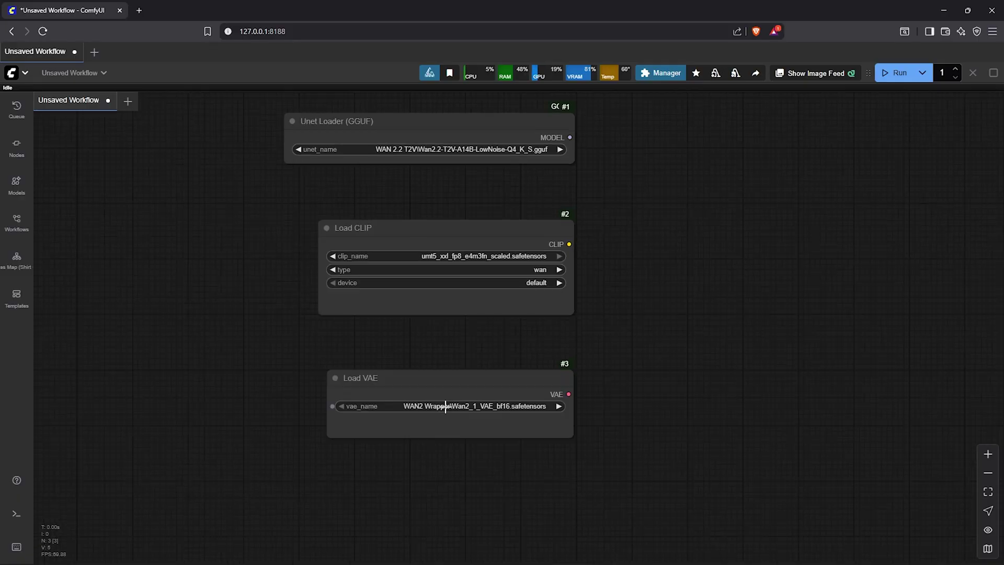
Set the Load VAE node's vae_name to wan_2.1_vae.safetensors.
click(485, 407)
text(WAN)
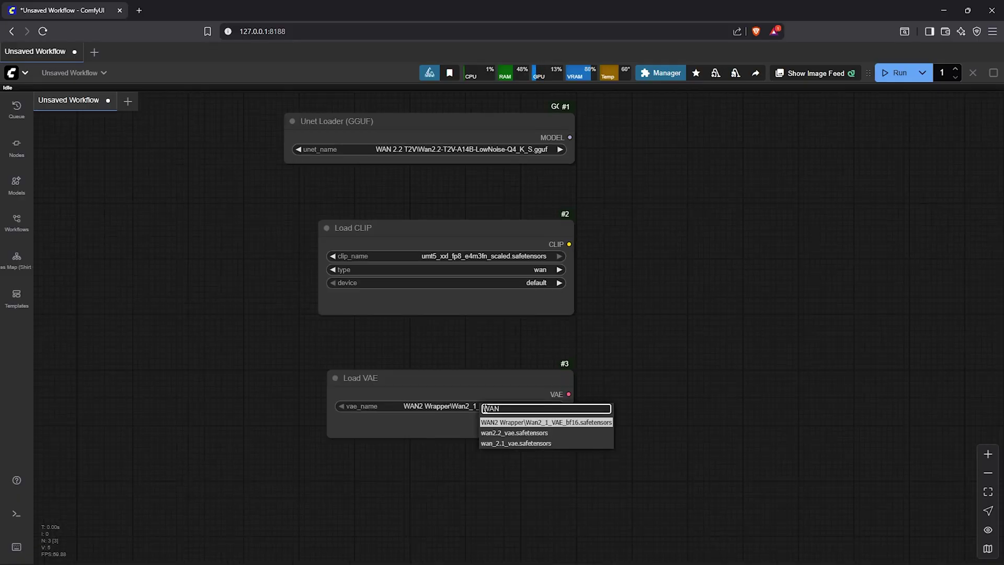
click(519, 444)
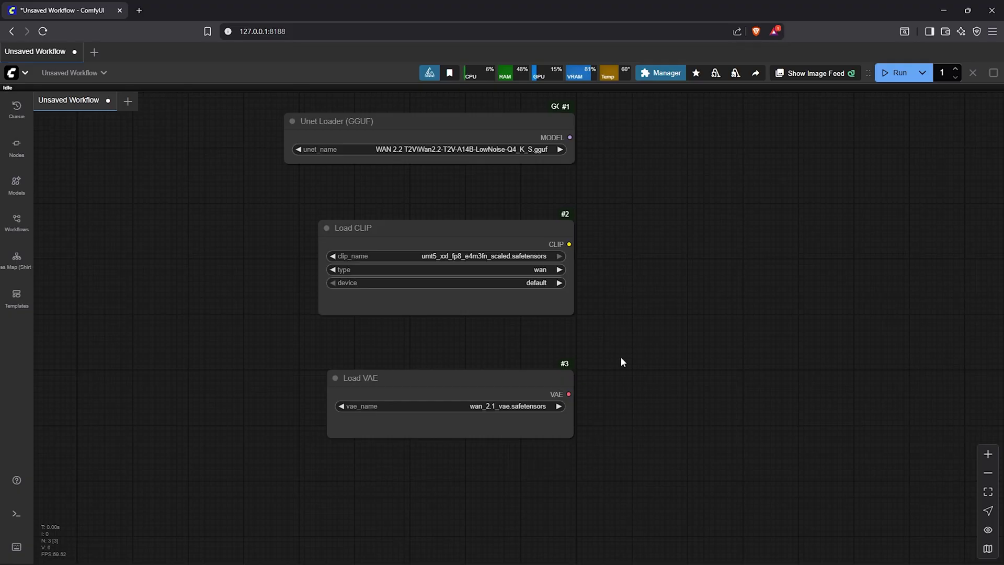
scroll(622, 360, up, 3)
scroll(611, 337, right, 5)
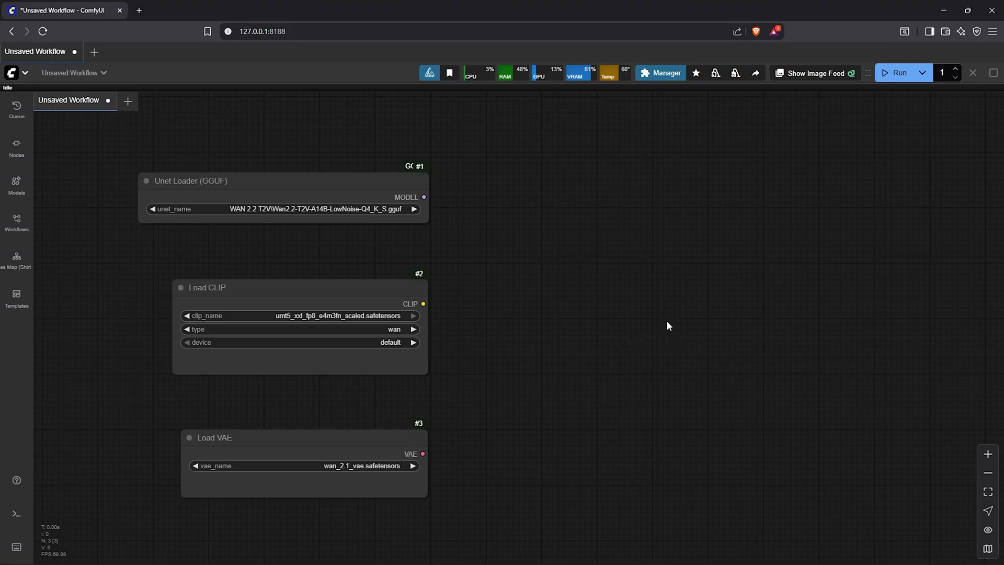
Add an rgthree Power Lora Loader node to the canvas.
right_click(505, 193)
click(549, 233)
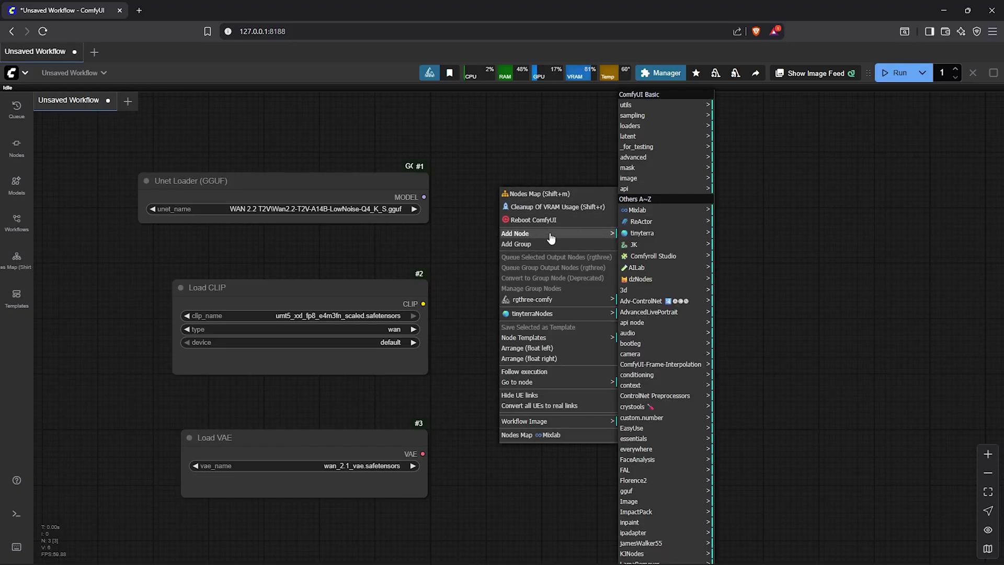
click(626, 453)
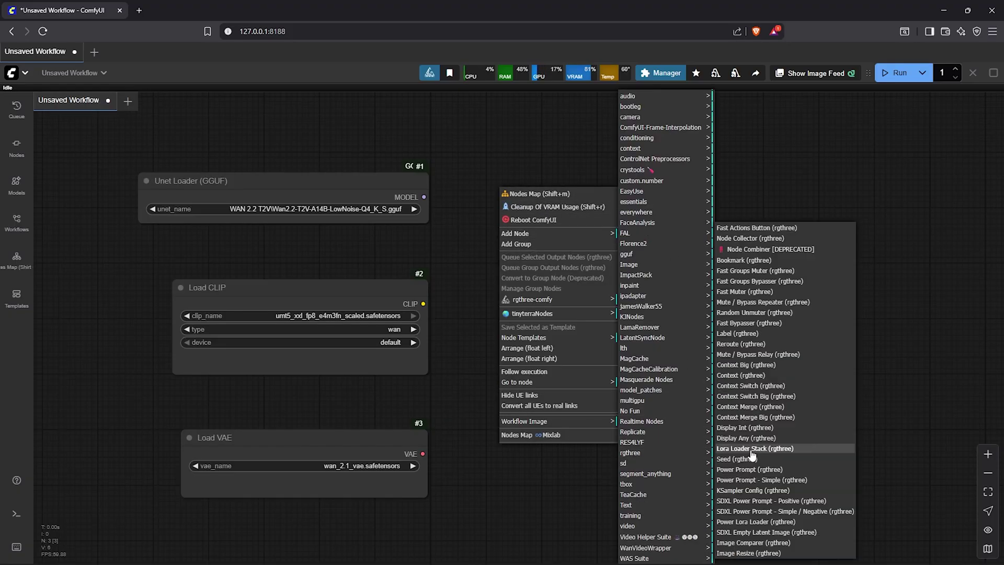
click(748, 522)
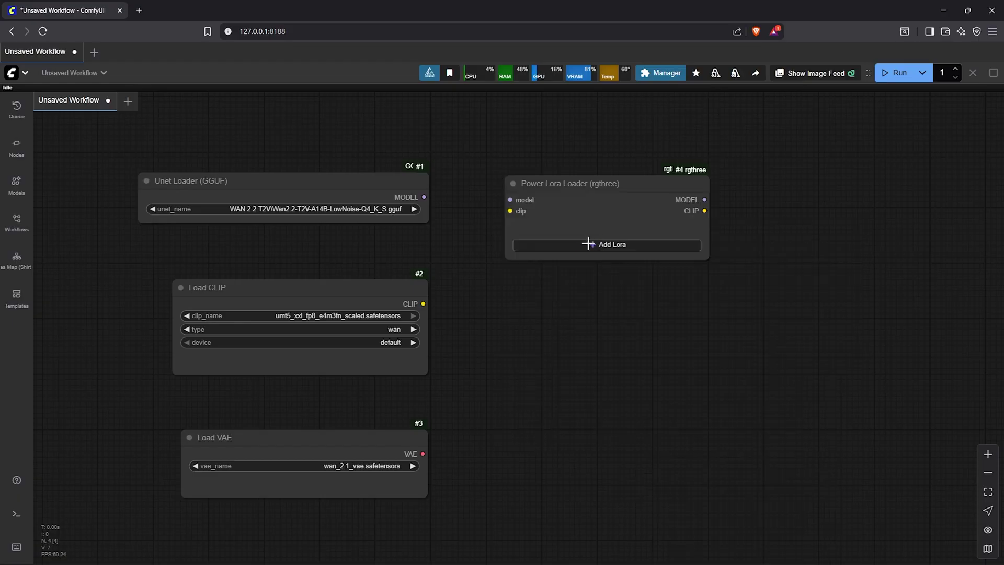
Add the Wan21 I2V lightx2v rank64 and Wan14B RealismBoost T2V loras to the loader.
click(588, 243)
text(LIGHTX2V)
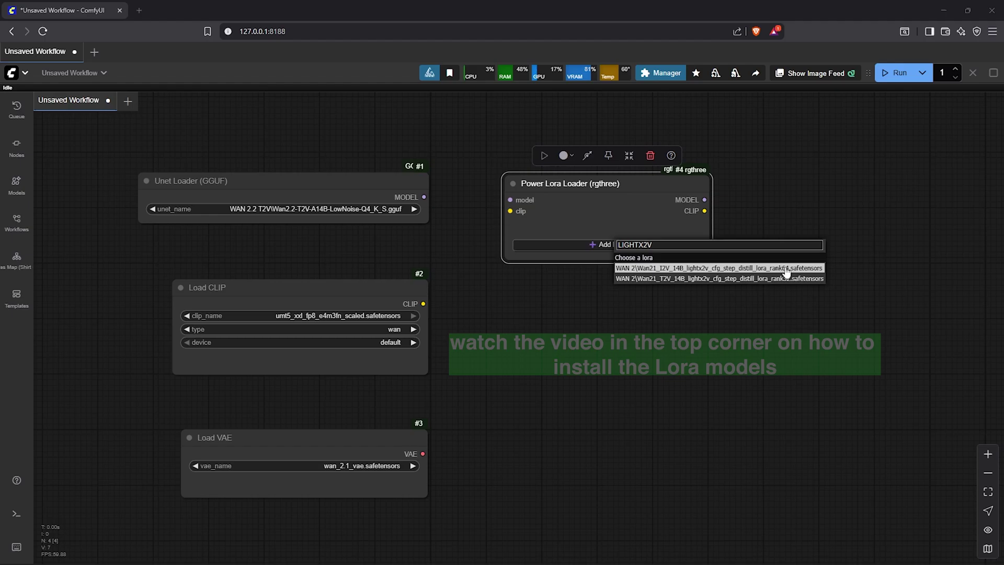
click(726, 269)
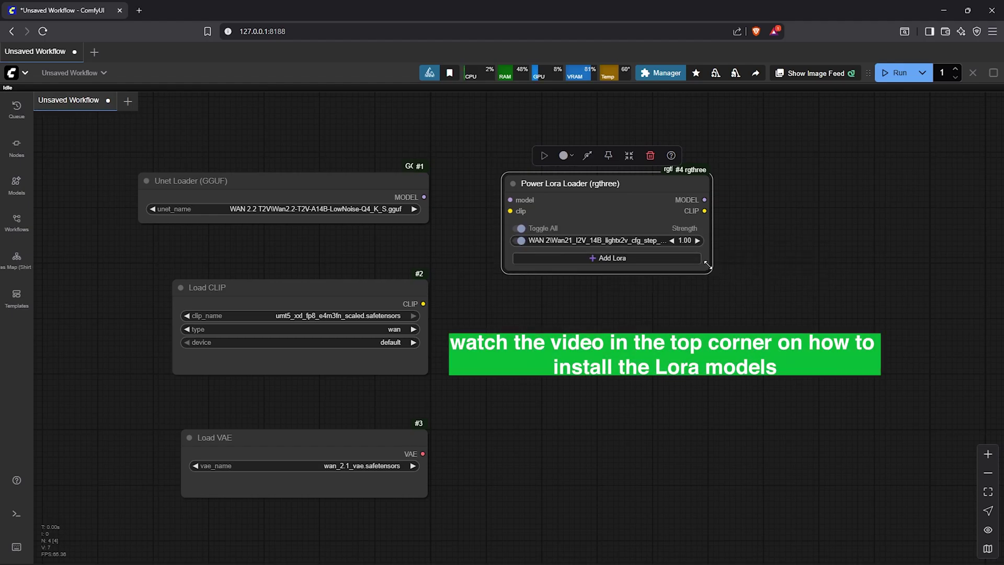
click(660, 258)
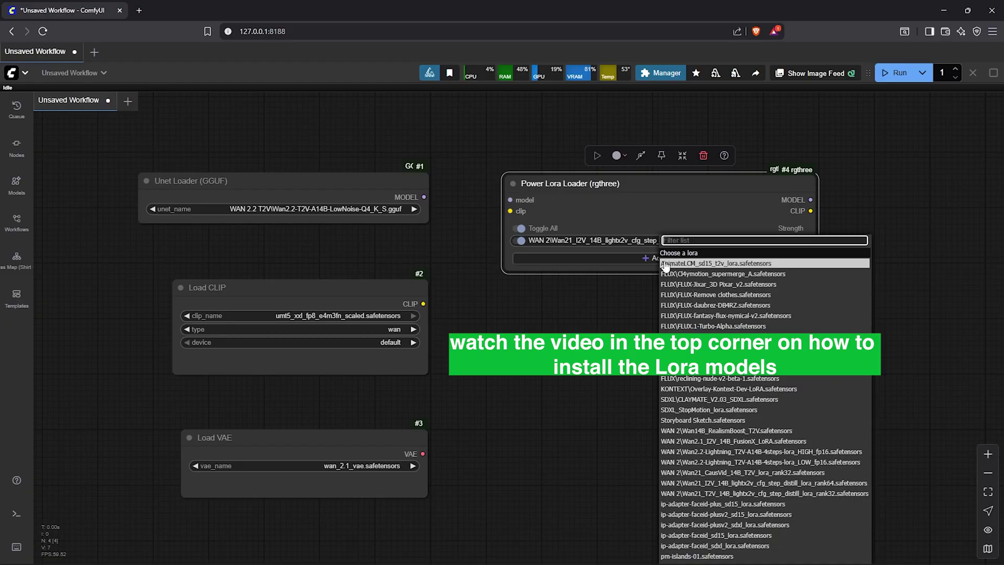
text(REAL)
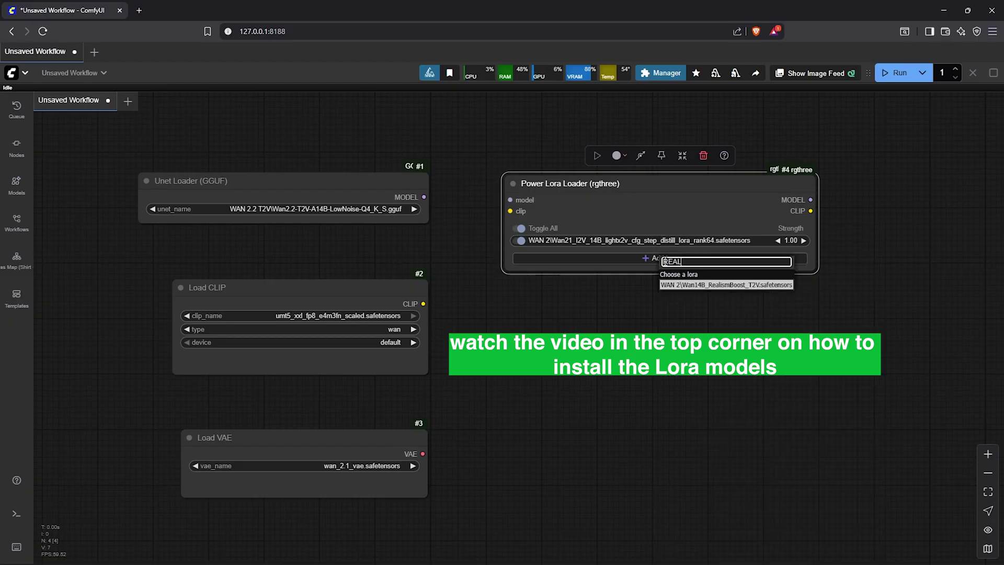
text(ISM)
click(726, 285)
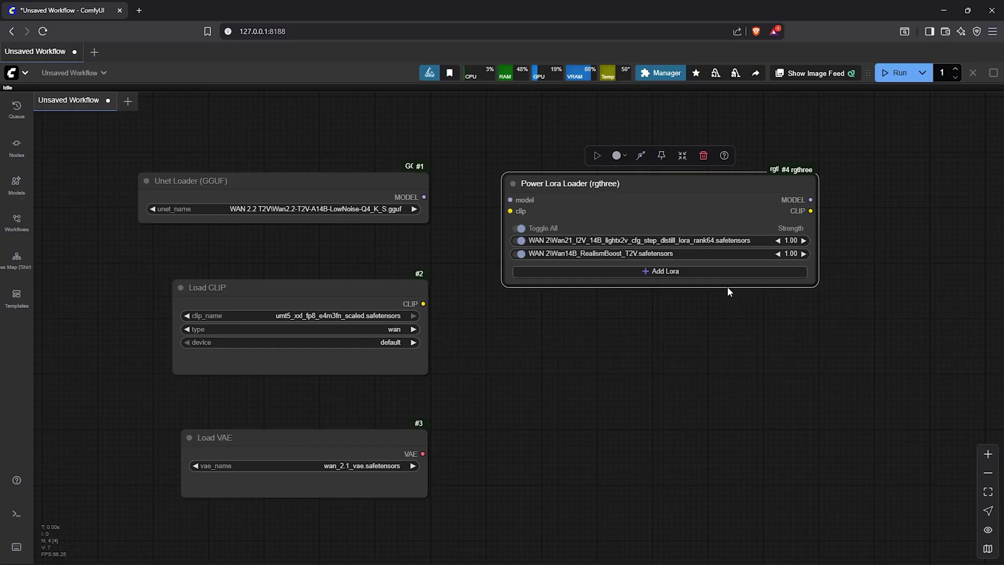
Connect Unet Loader's MODEL and Load CLIP's CLIP outputs to the Power Lora Loader.
drag(647, 185, 648, 180)
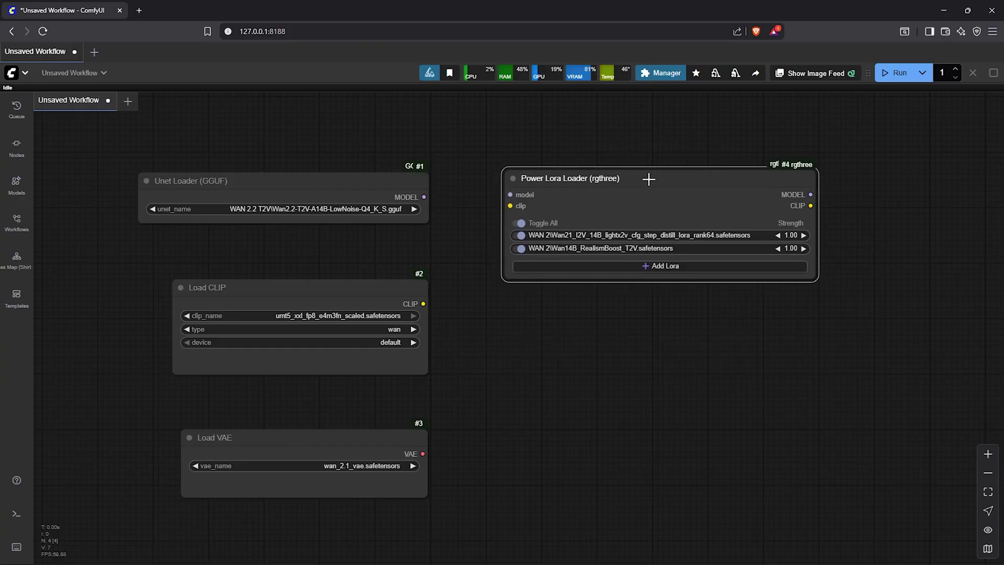
click(369, 193)
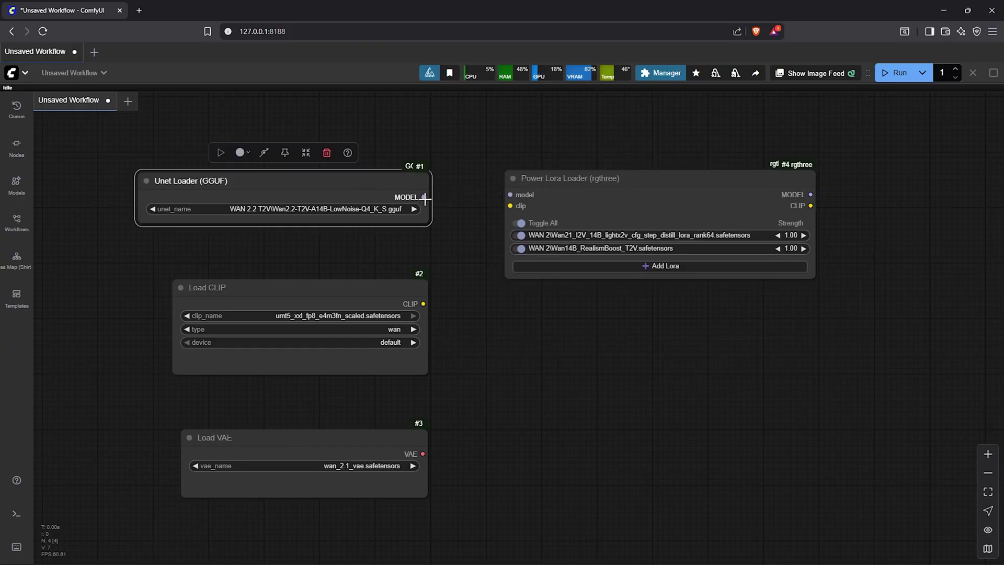
drag(424, 196, 510, 195)
drag(582, 179, 583, 182)
drag(423, 303, 423, 302)
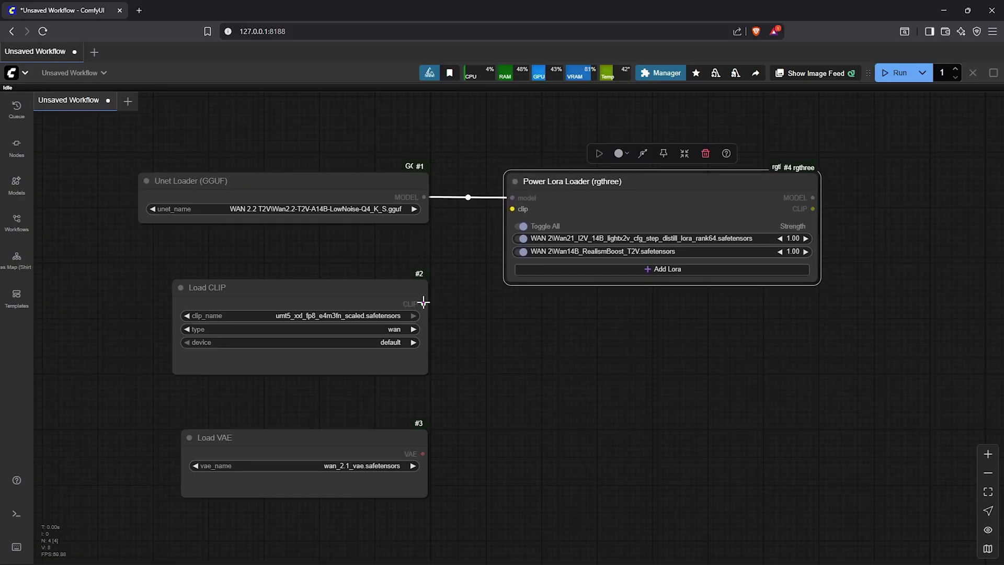
drag(483, 229, 512, 208)
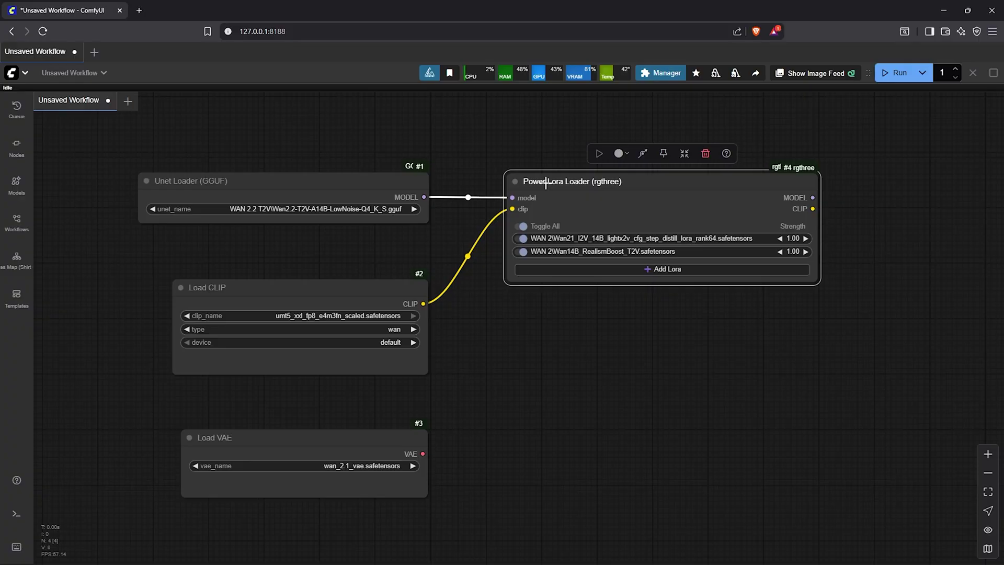
Add an Anything Everywhere node below Load VAE, fed by its VAE output.
drag(466, 403, 470, 355)
right_click(469, 355)
click(480, 348)
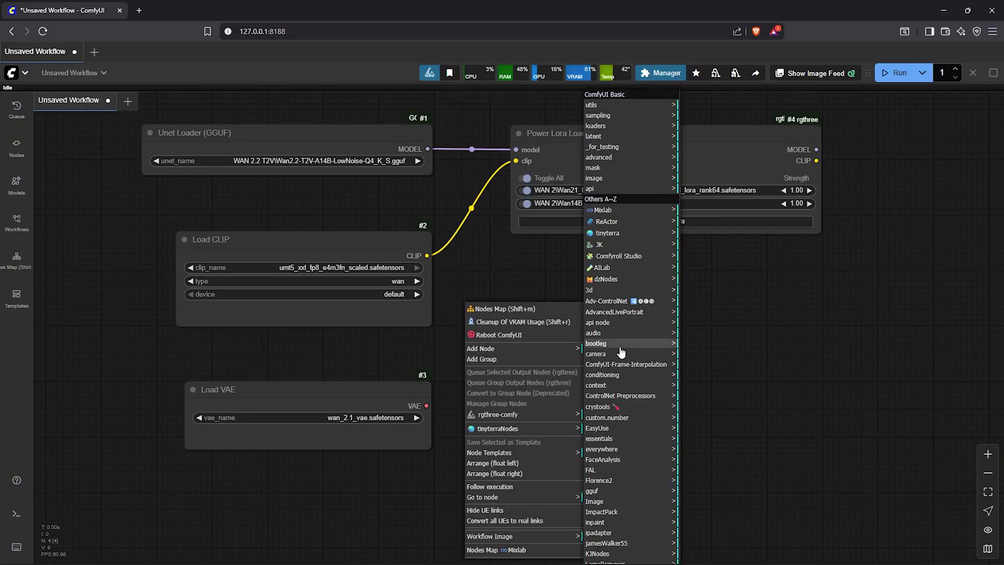
click(602, 448)
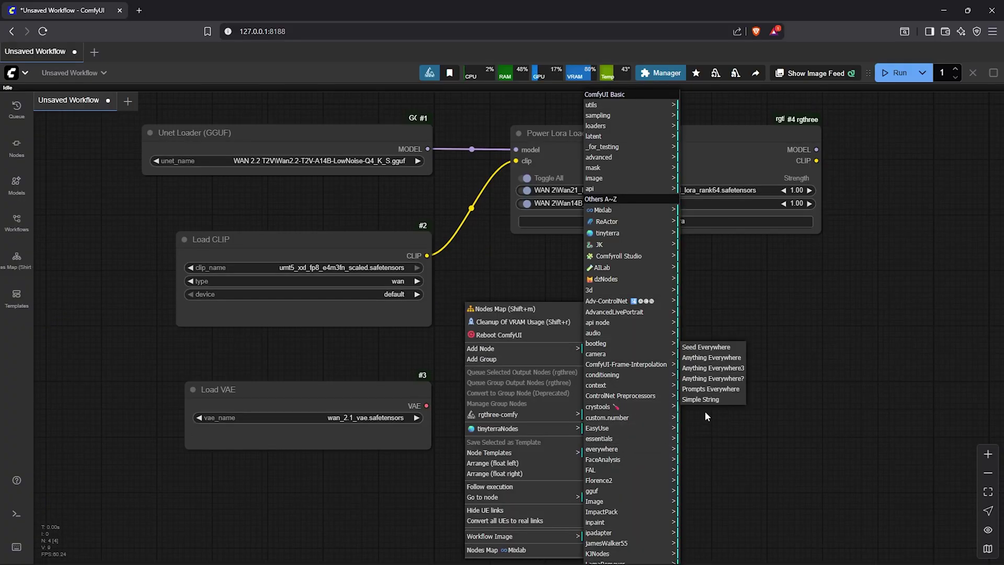
click(712, 357)
drag(496, 354, 497, 404)
drag(426, 406, 472, 421)
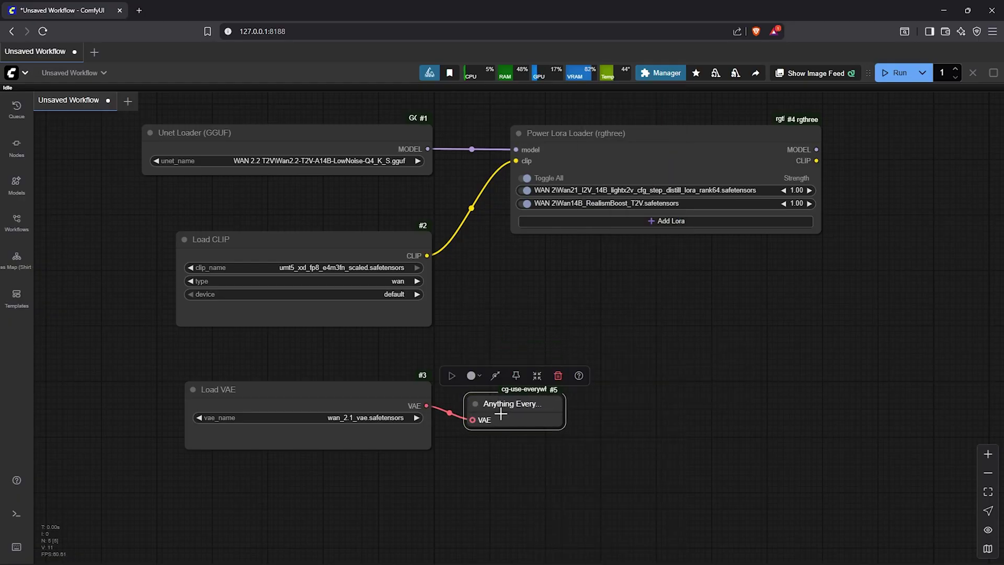
drag(541, 405, 411, 474)
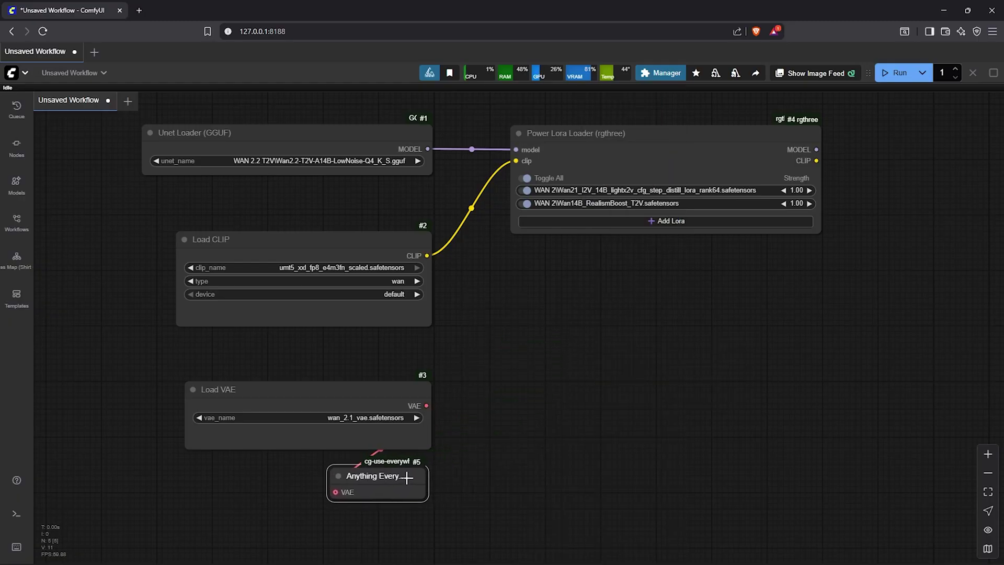
drag(810, 252, 541, 336)
scroll(518, 254, up, 4)
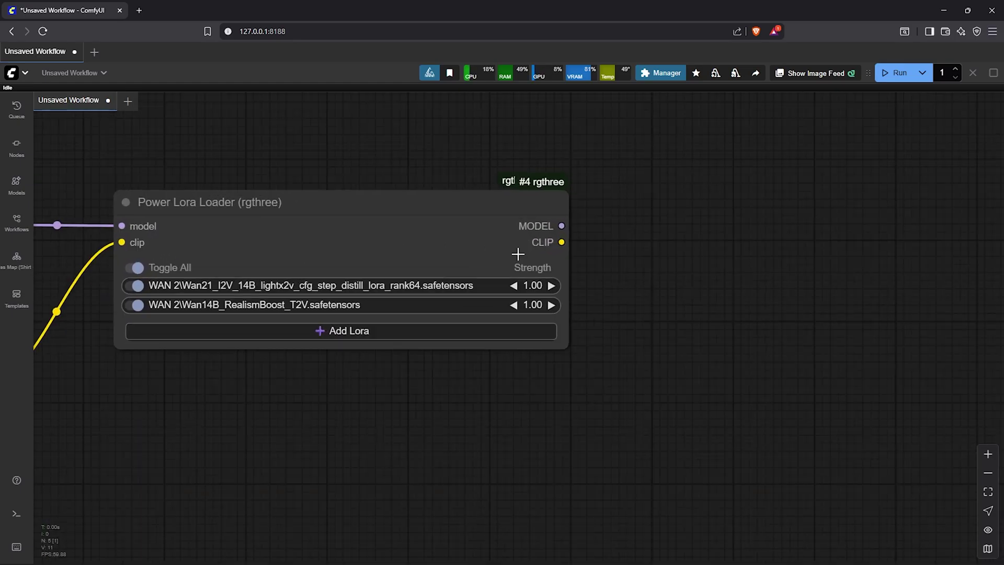
scroll(576, 235, down, 1)
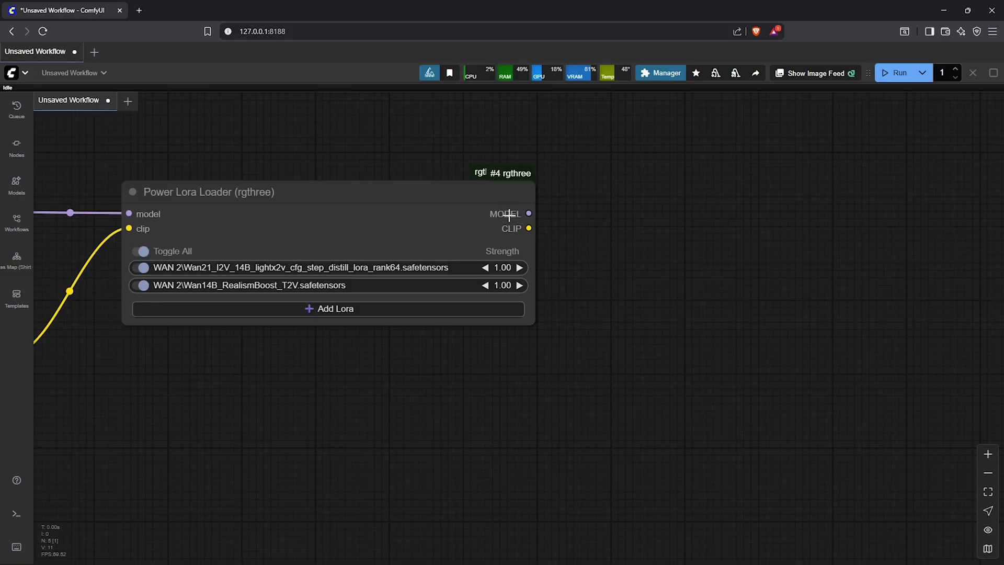
Create a CLIP Text Encode node from the Lora CLIP output, enlarge it, and clone it below.
drag(506, 227, 610, 182)
click(615, 284)
scroll(638, 234, down, 4)
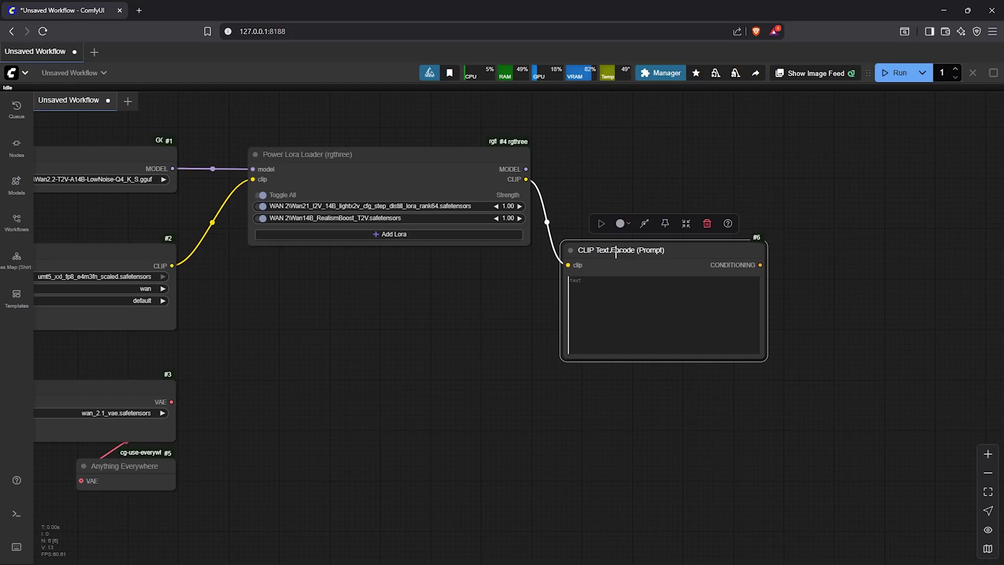
drag(616, 253, 615, 265)
drag(766, 373, 830, 396)
right_click(685, 313)
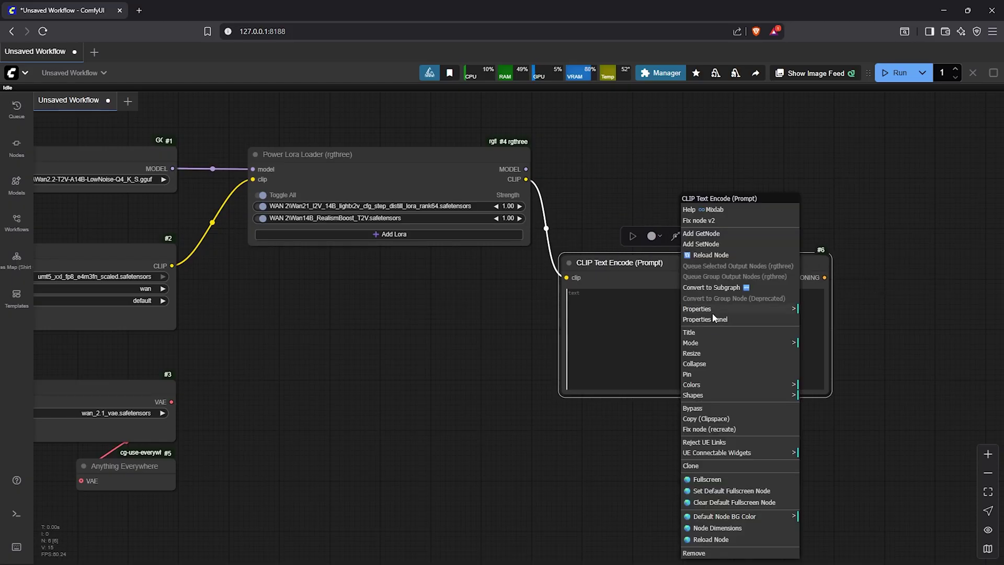
click(694, 466)
drag(684, 287, 689, 417)
Colour the first prompt node green, the copy red, and link Lora CLIP to the copy.
click(651, 236)
click(635, 215)
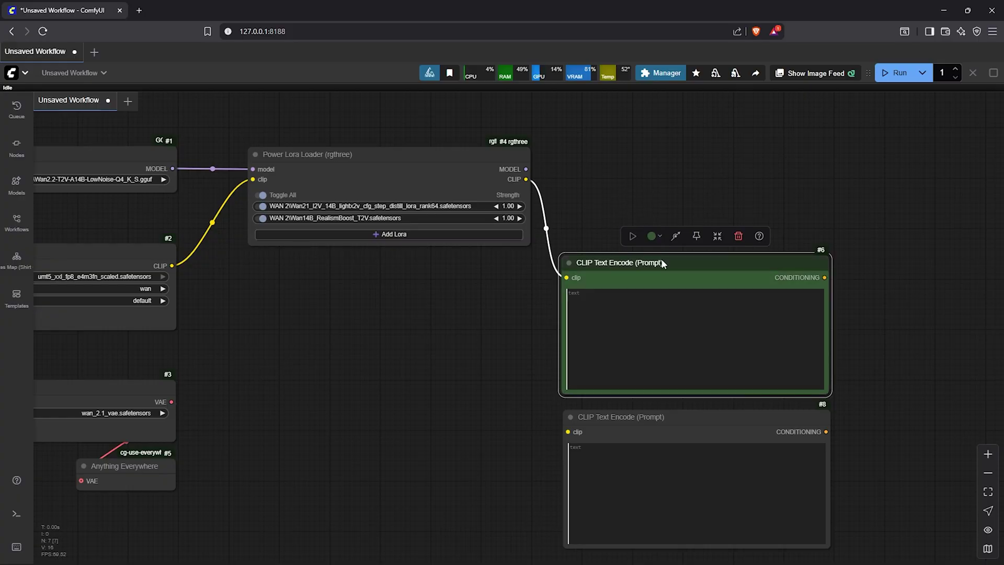
click(696, 421)
click(653, 390)
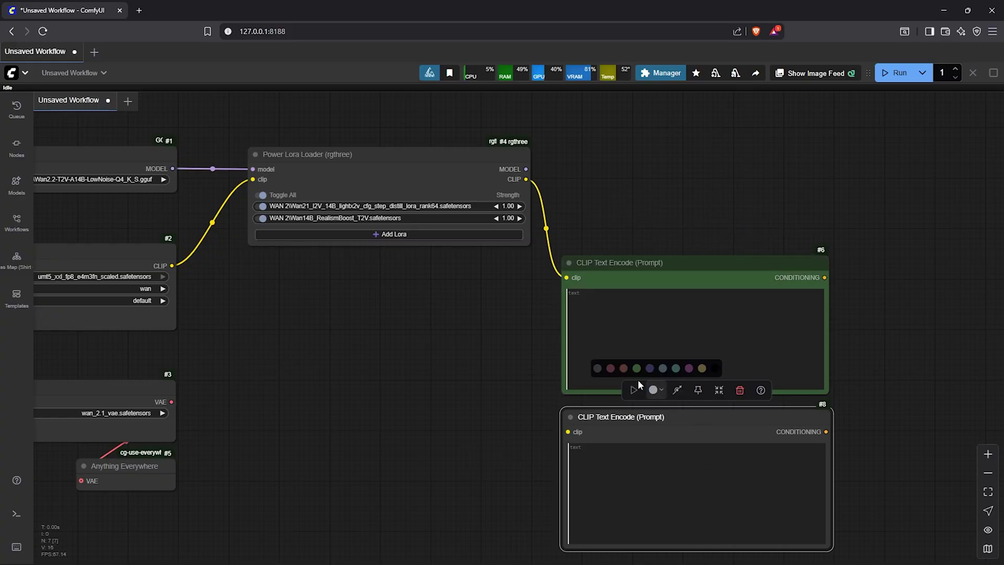
click(613, 371)
click(547, 372)
drag(525, 179, 567, 432)
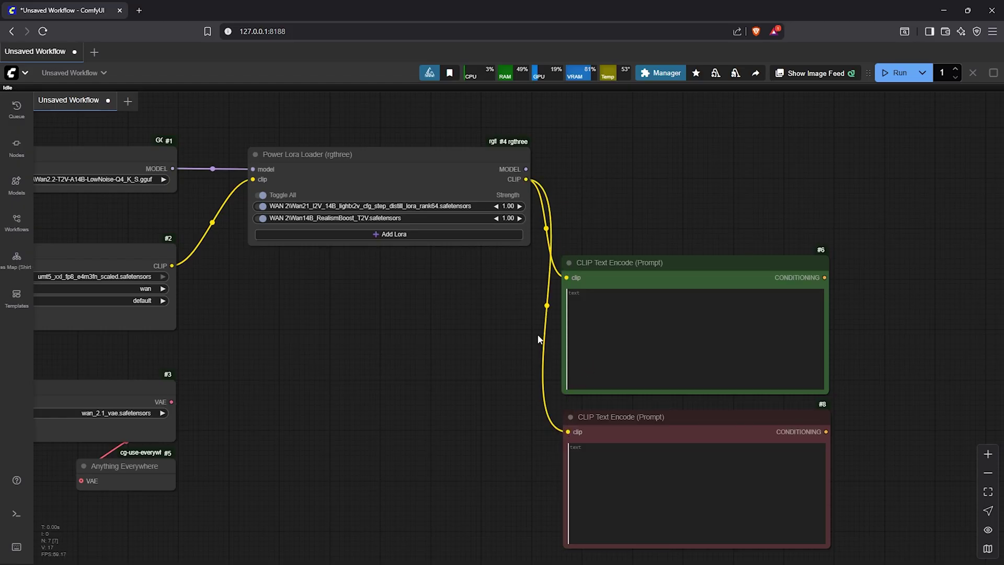
scroll(471, 338, down, 2)
scroll(507, 325, left, 4)
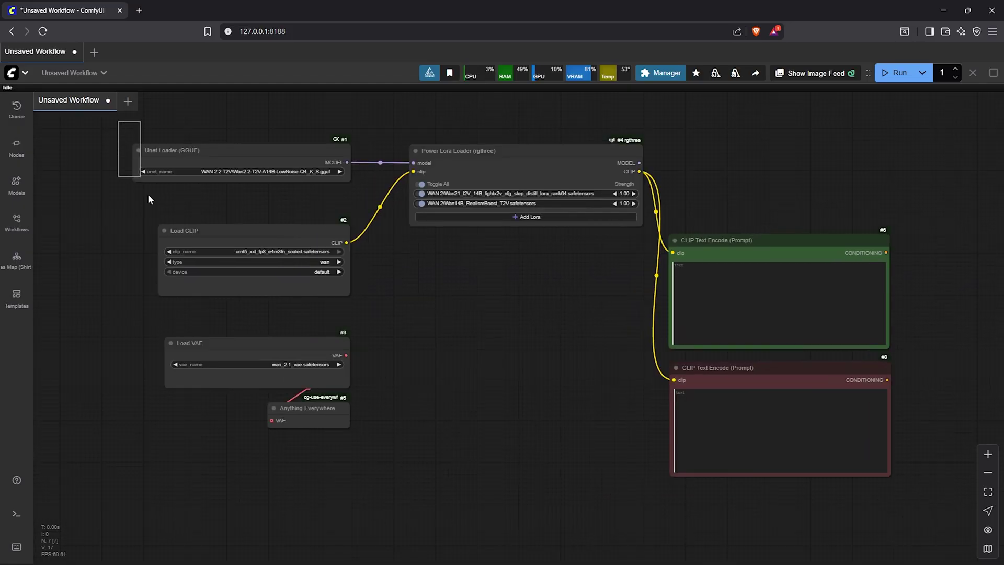
Box-select all seven loader and prompt nodes and wrap them in one blue group.
drag(149, 199, 748, 498)
right_click(501, 275)
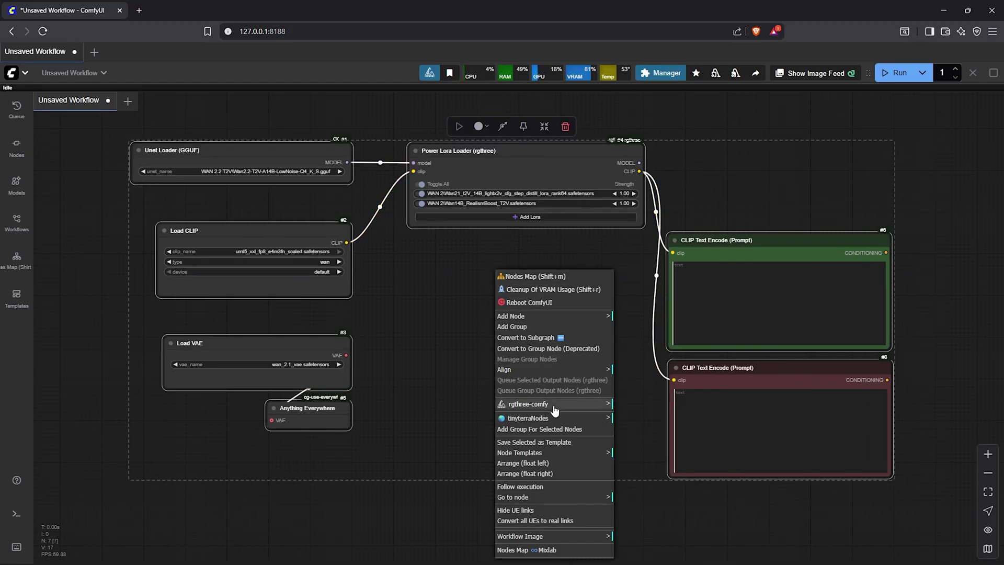
click(566, 430)
scroll(567, 437, right, 10)
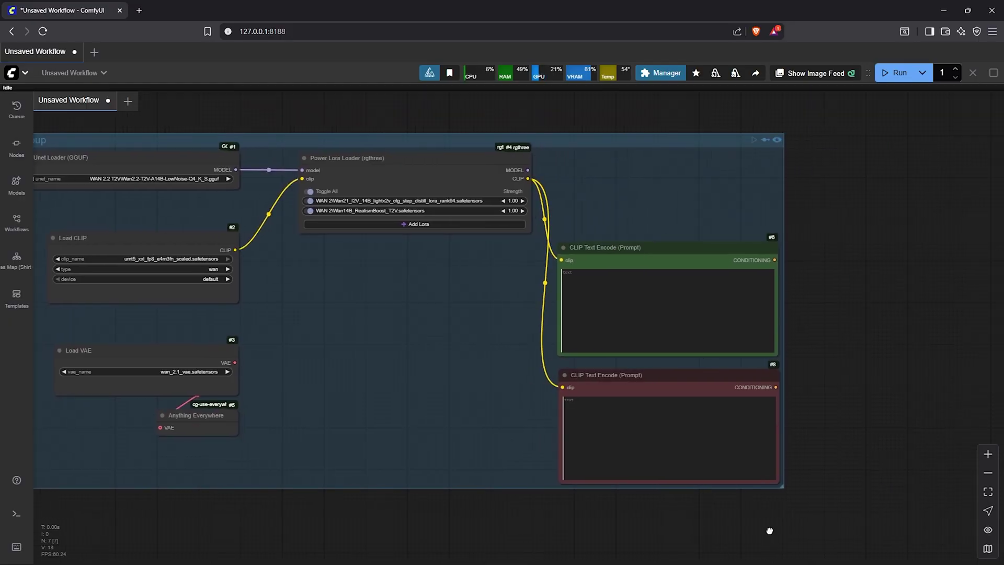
drag(556, 405, 530, 406)
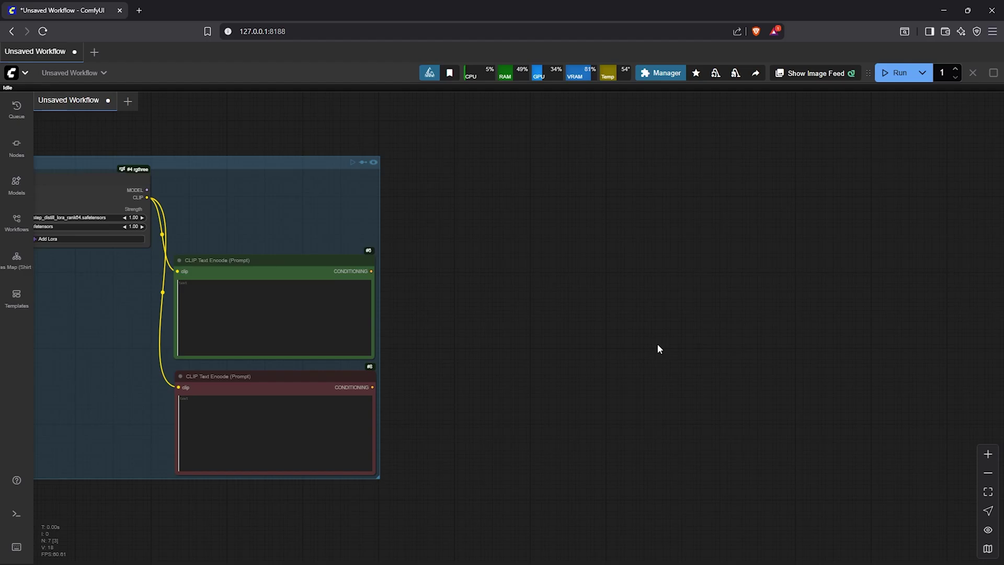
Add a KSampler node from the sampling category, enlarged and placed right of the prompts.
right_click(521, 172)
click(555, 215)
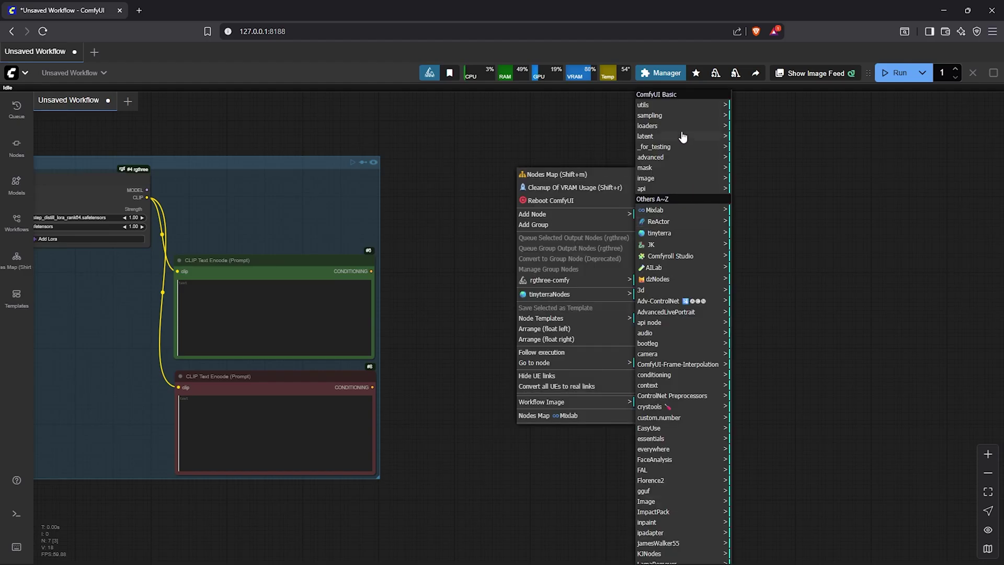
click(673, 117)
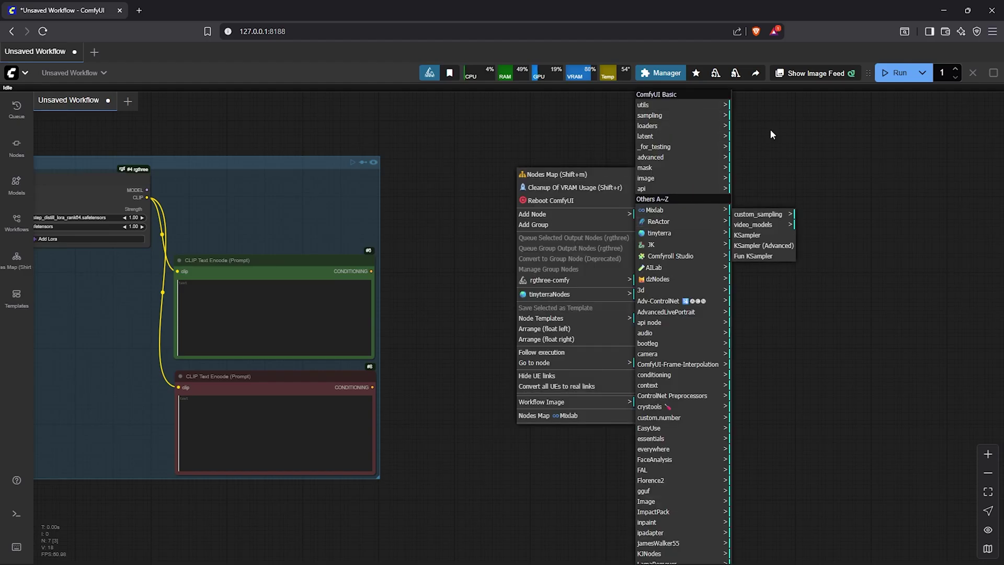
click(767, 238)
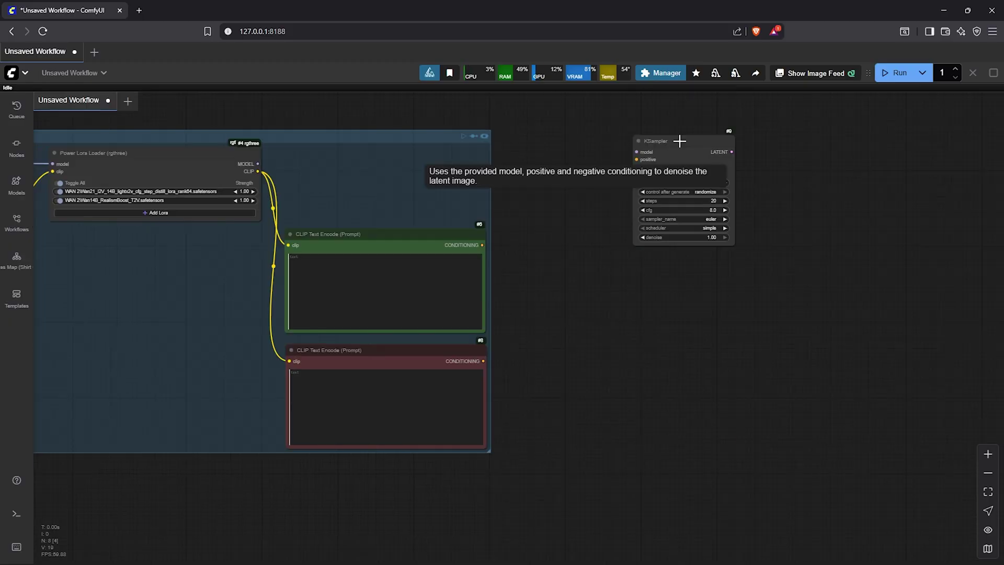
drag(679, 139, 729, 227)
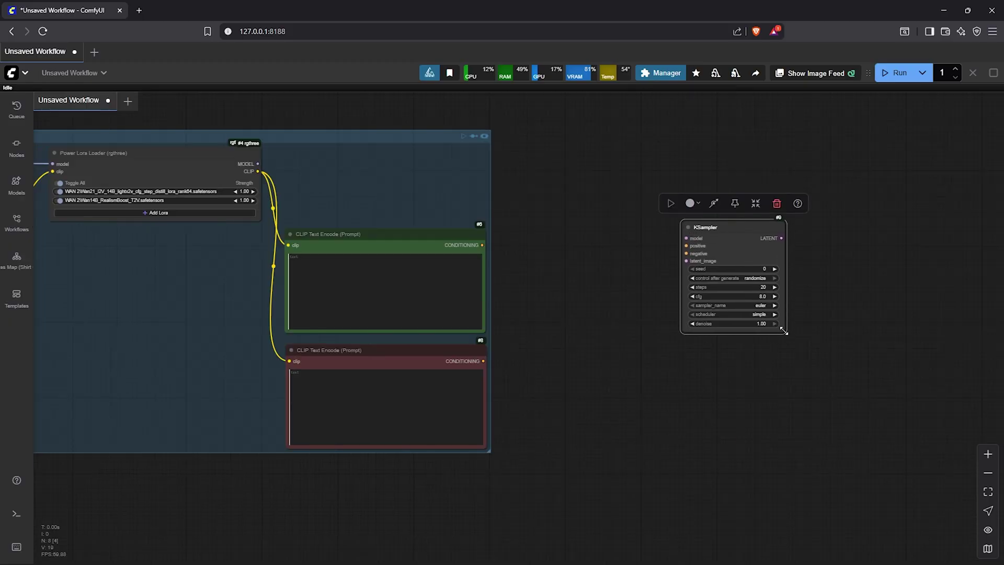
drag(783, 331, 811, 370)
drag(736, 227, 794, 214)
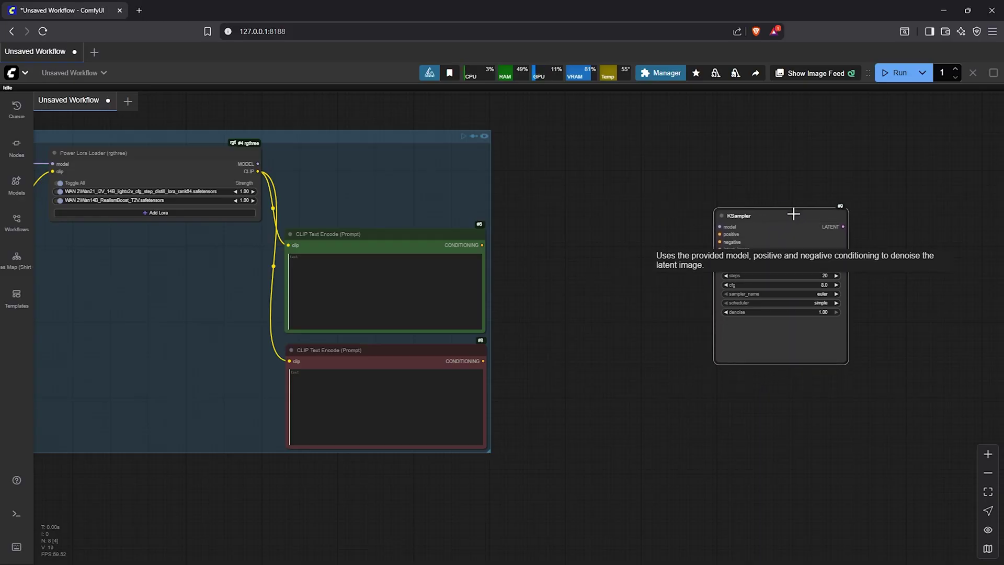
Wire the green prompt to the KSampler's positive input and the red prompt to negative.
drag(482, 245, 764, 227)
drag(483, 361, 720, 251)
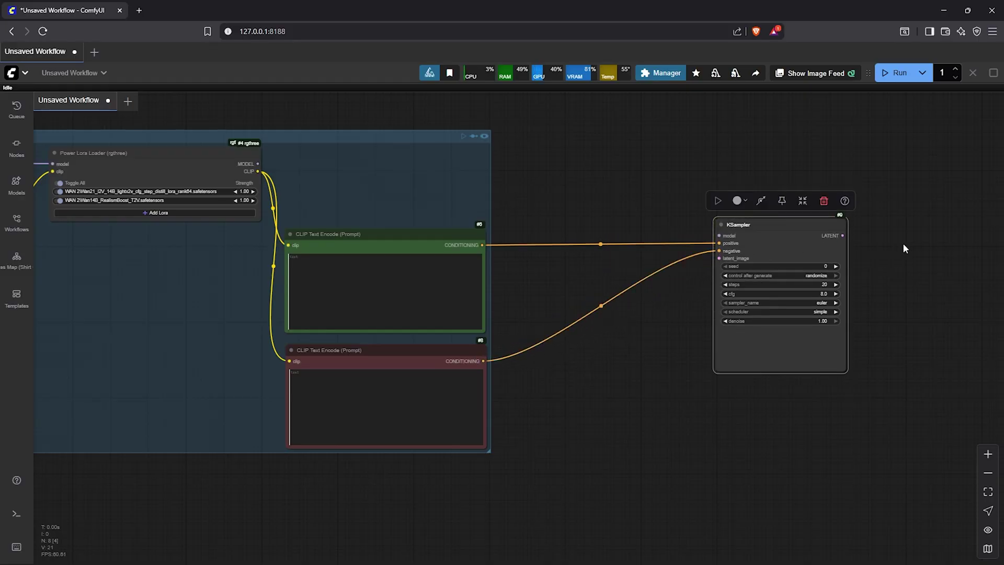
drag(789, 226, 884, 228)
drag(811, 260, 780, 296)
Feed the KSampler's latent_image from an Empty Latent Image Presets node (512 x 512), placed to its left.
click(783, 338)
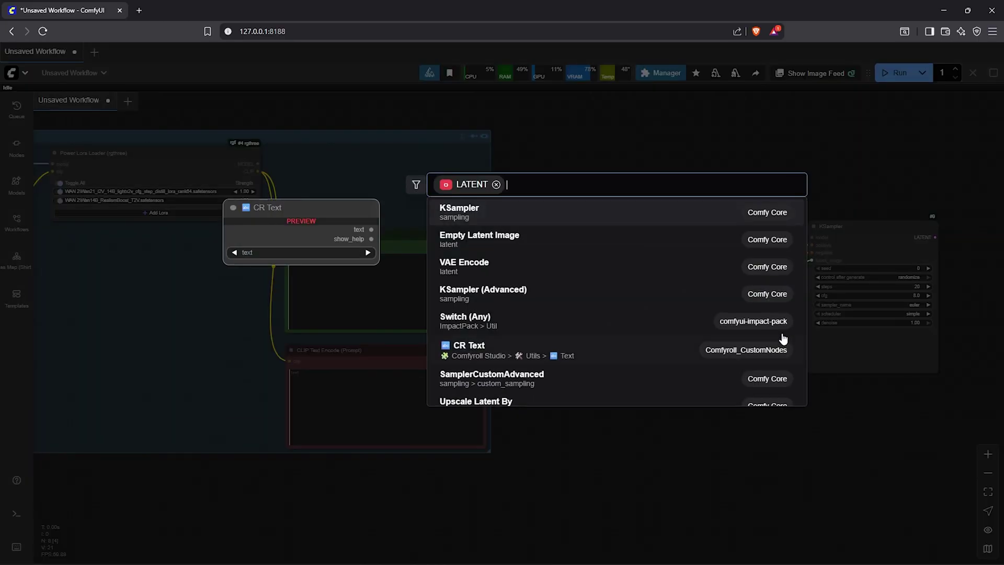
text(Empty La)
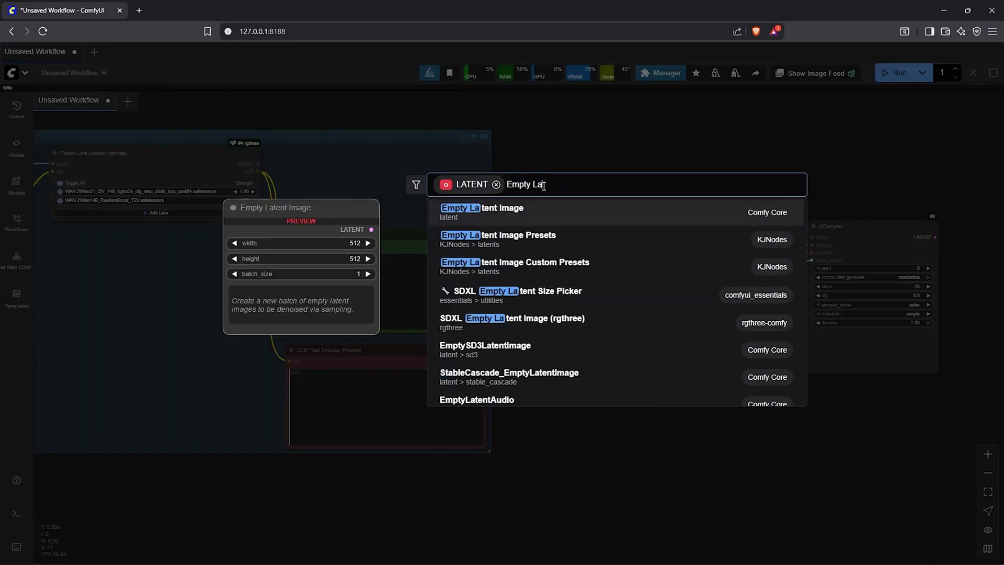
text(tent)
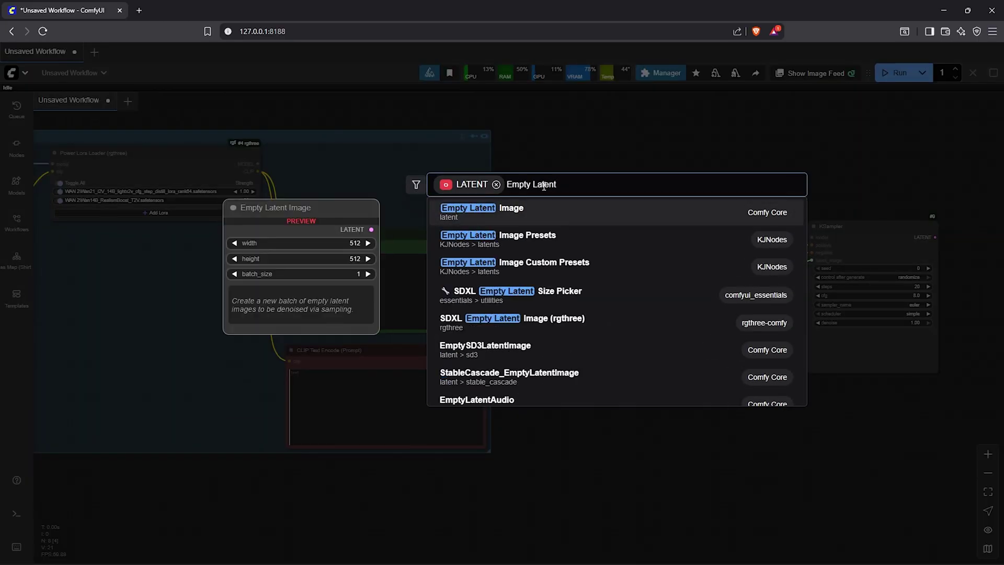
click(556, 242)
scroll(785, 293, up, 3)
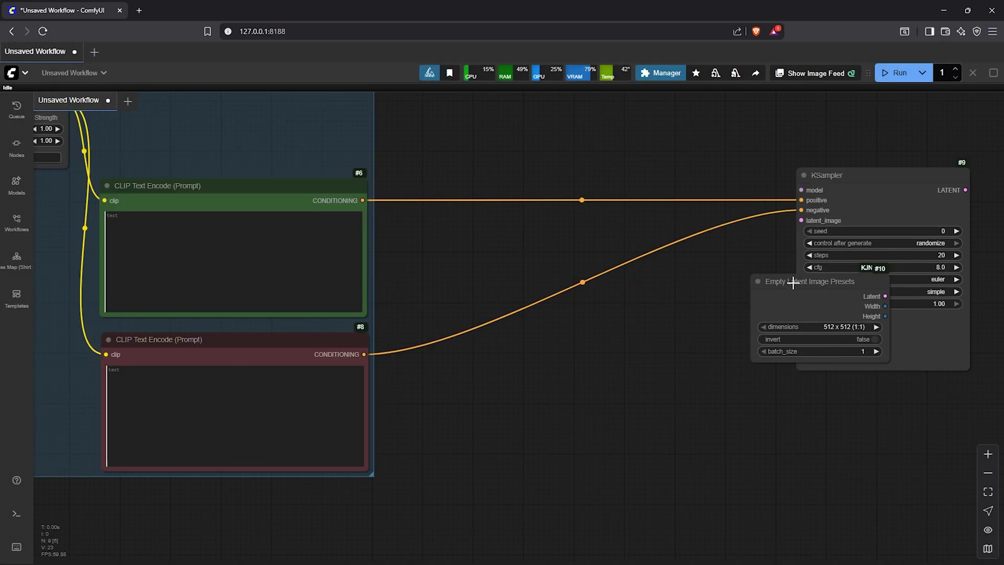
drag(788, 285, 675, 290)
scroll(674, 290, right, 10)
scroll(672, 325, left, 7)
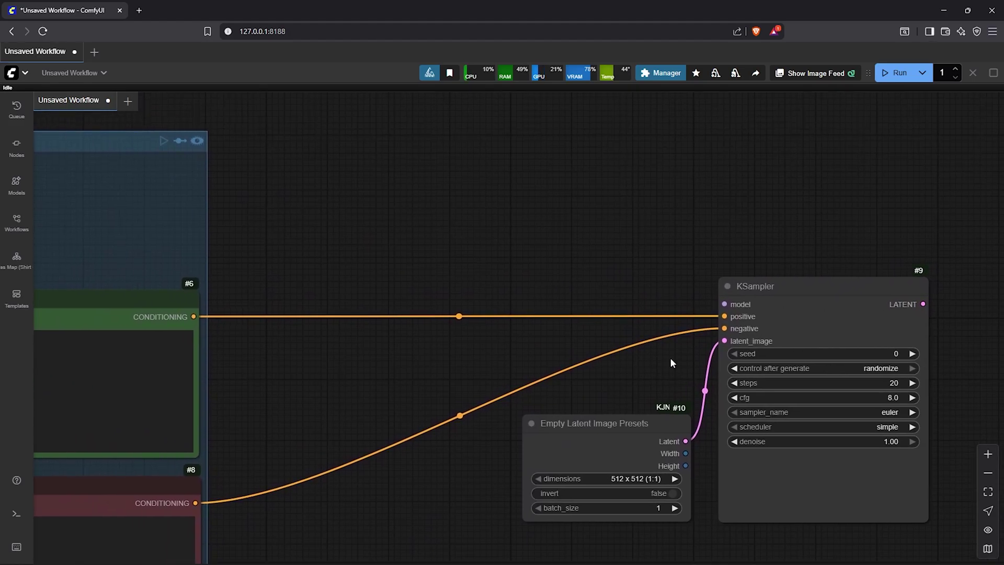
scroll(670, 355, down, 3)
scroll(670, 353, left, 5)
scroll(670, 354, down, 3)
click(782, 284)
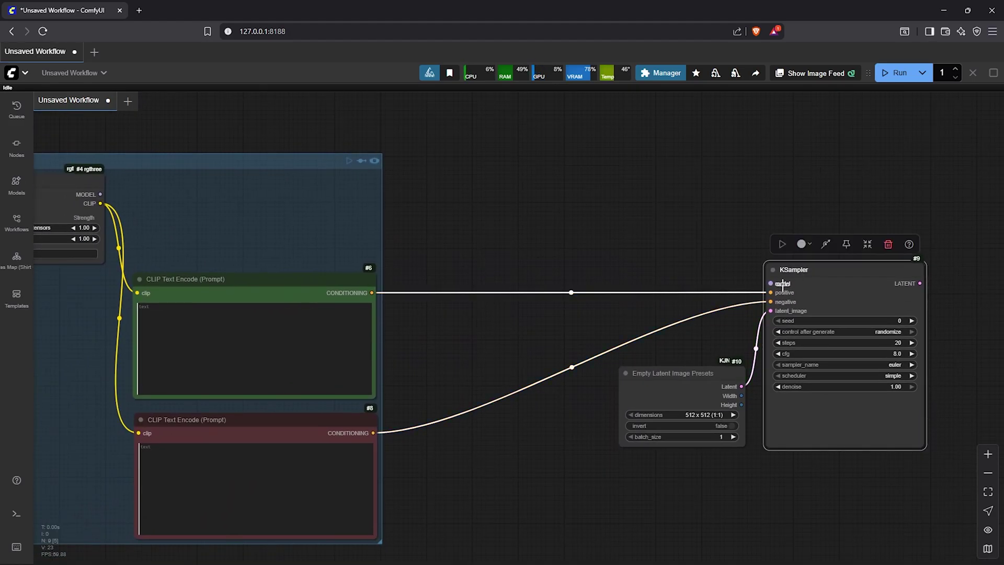
scroll(771, 283, down, 2)
click(177, 193)
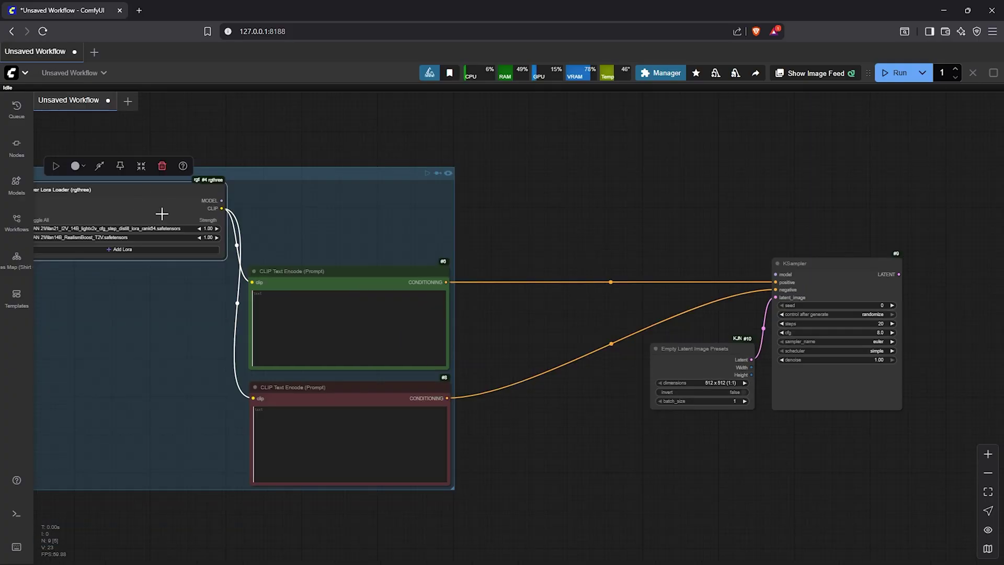
Add a WanVideoNAG node fed by the Power Lora Loader's MODEL output and widen it.
drag(221, 200, 466, 201)
click(505, 228)
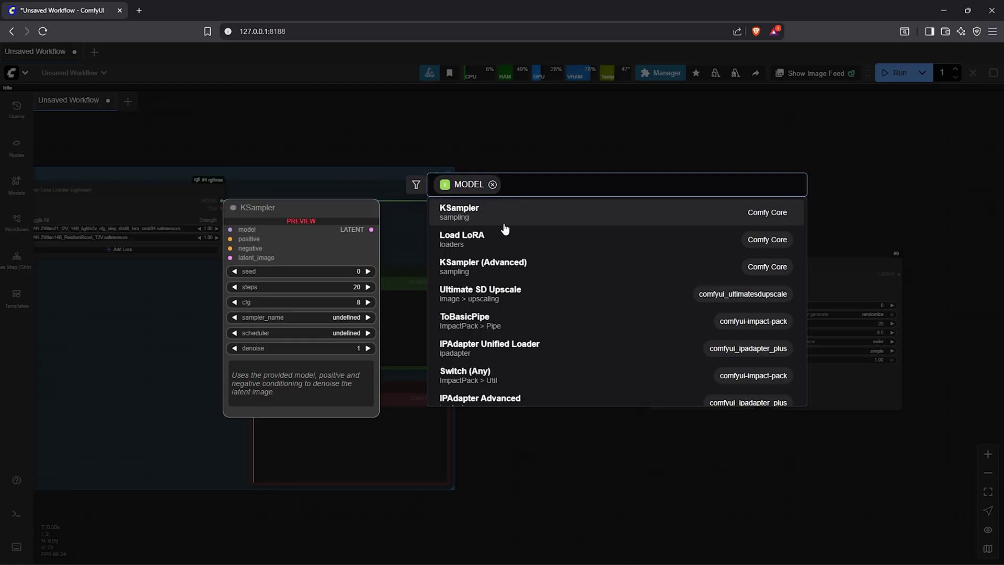
text(WAN VIIDEO)
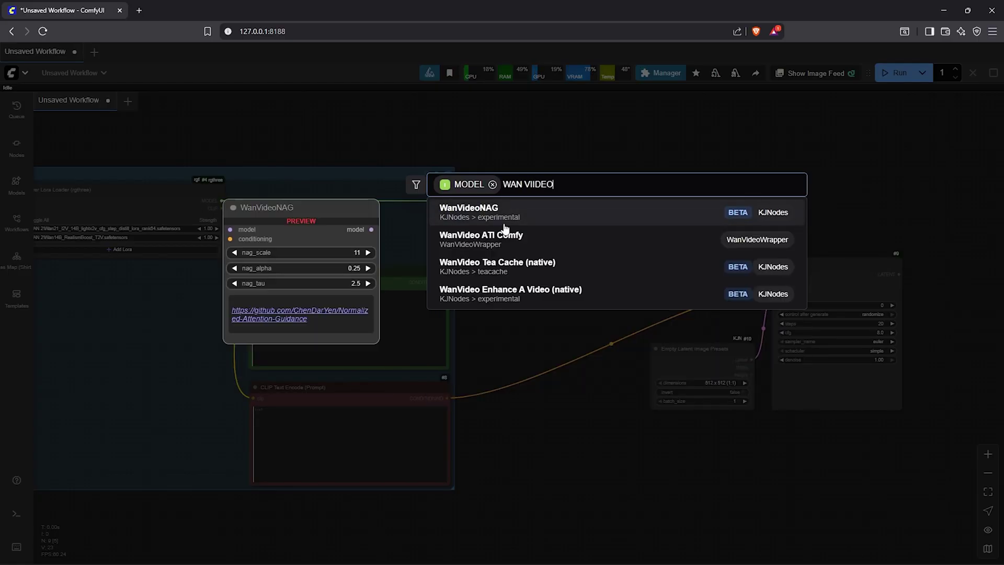
click(536, 214)
scroll(609, 209, up, 3)
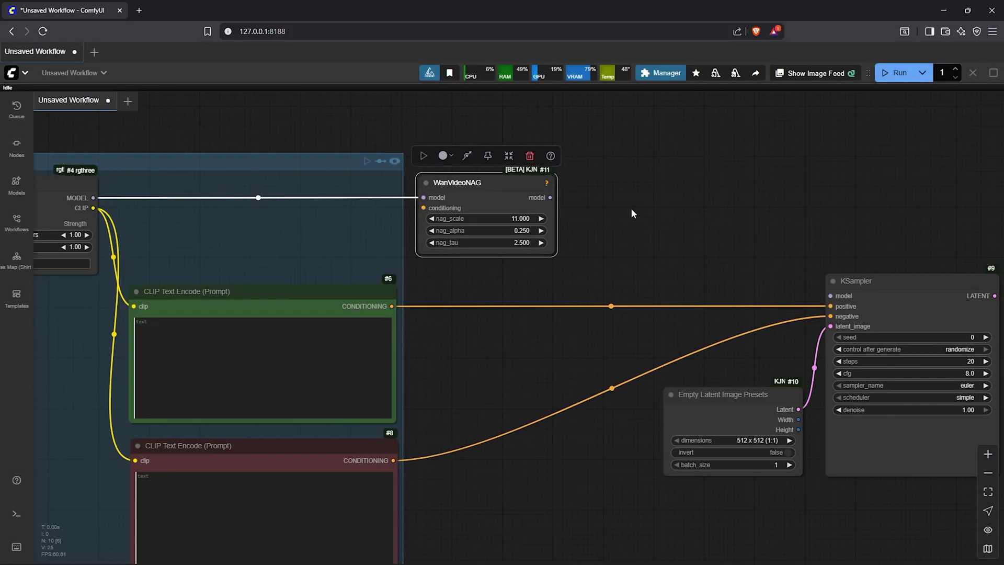
drag(632, 209, 584, 190)
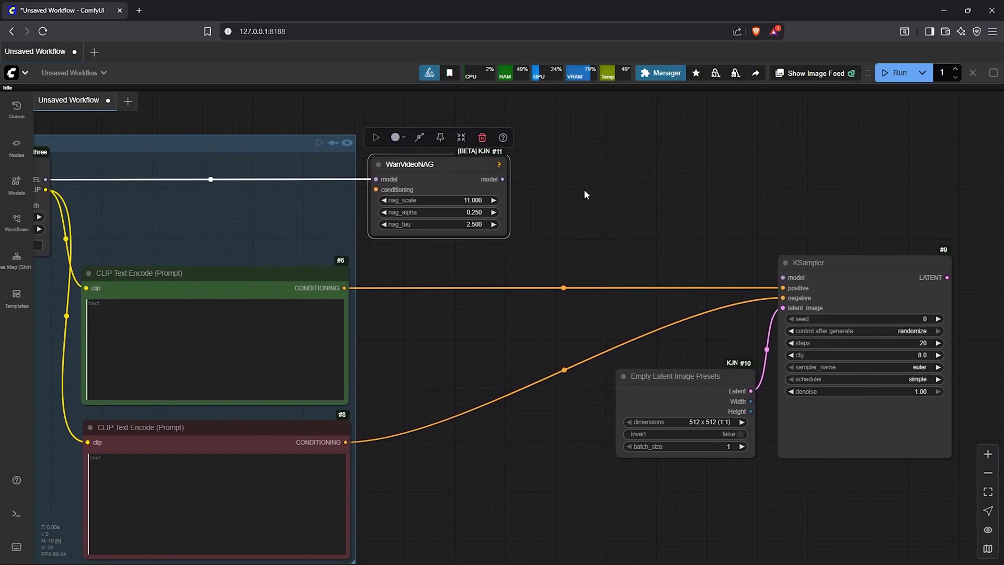
drag(504, 259, 517, 231)
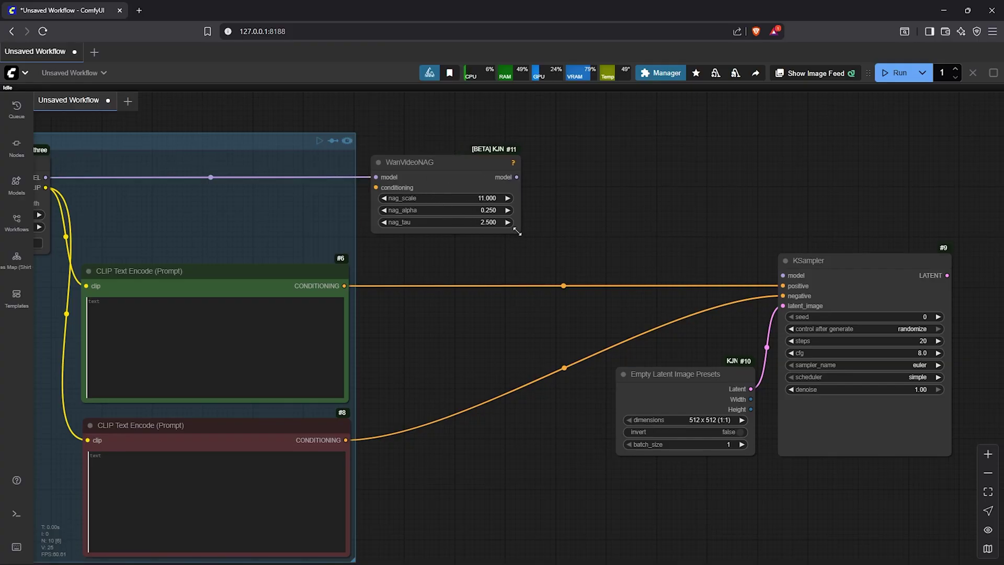
click(459, 162)
Connect the negative prompt's CONDITIONING output into WanVideoNAG's conditioning input.
drag(348, 440, 374, 192)
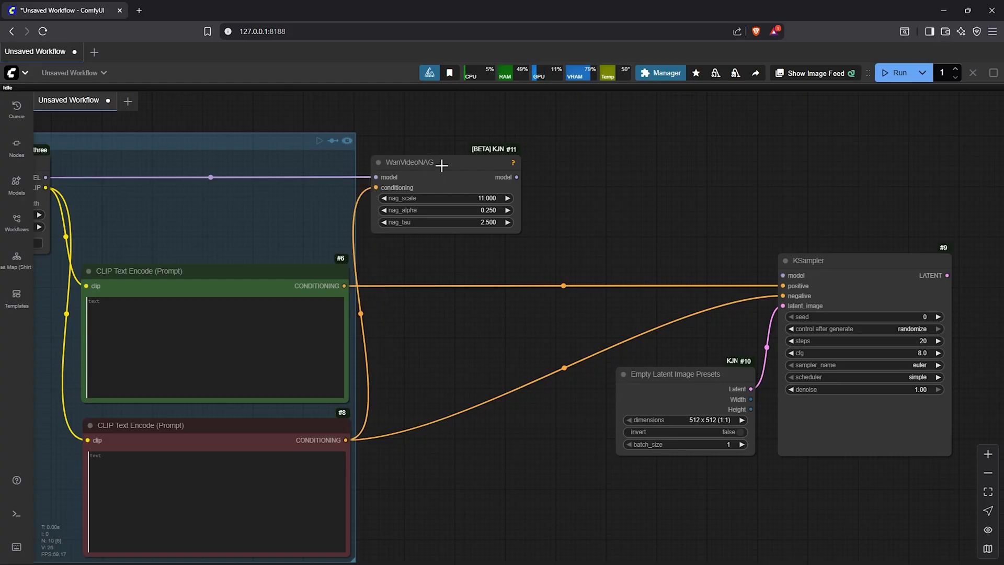
drag(439, 163, 457, 164)
drag(536, 178, 568, 178)
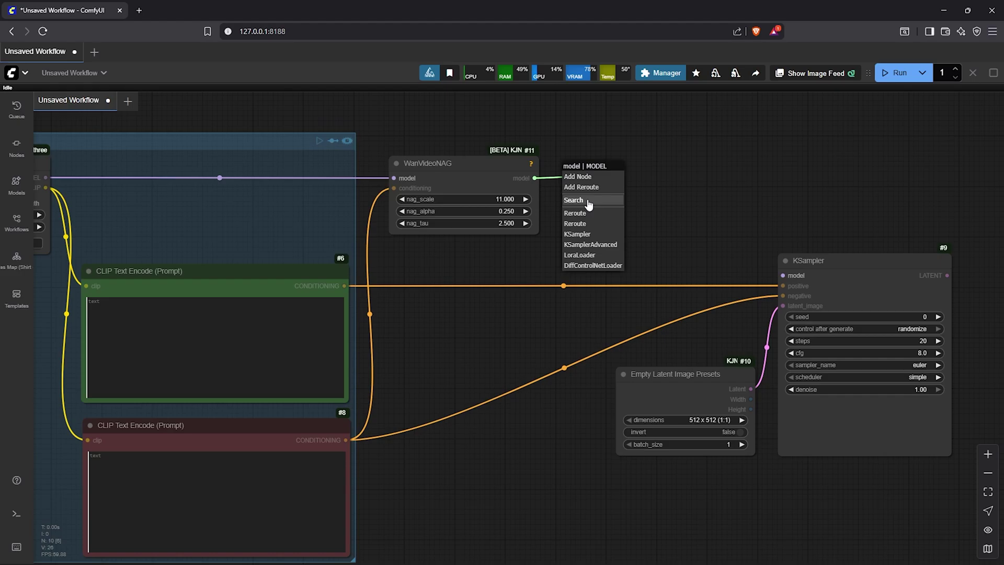
Add a ModelSamplingSD3 node with shift 1.00 after WanVideoNAG, feeding the KSampler's model input.
click(589, 201)
text(model)
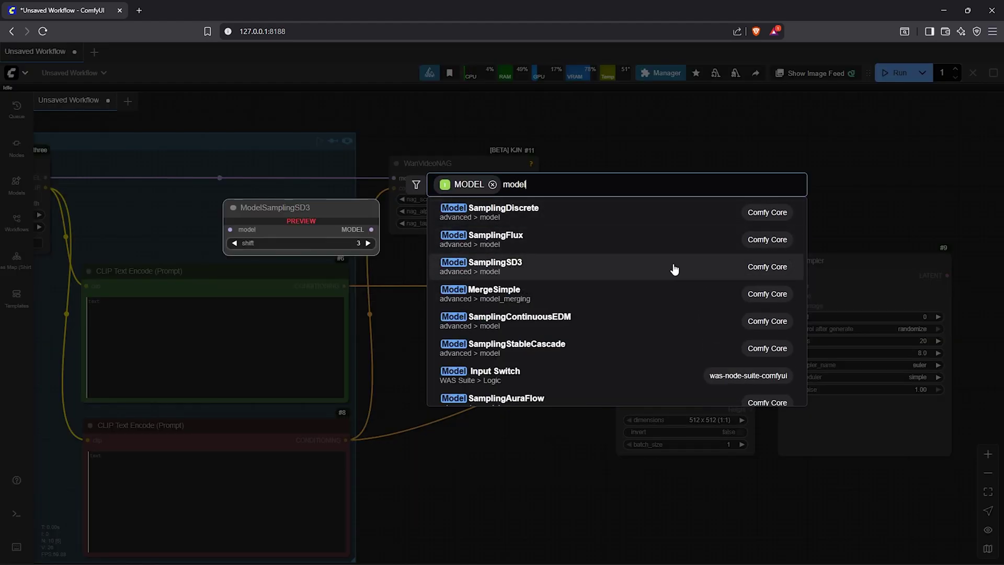
click(771, 268)
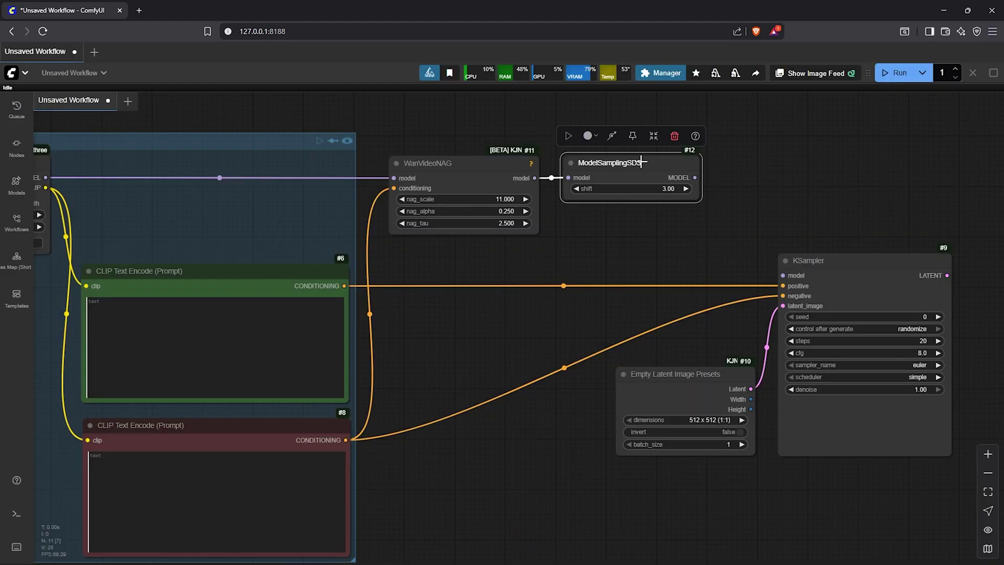
click(671, 188)
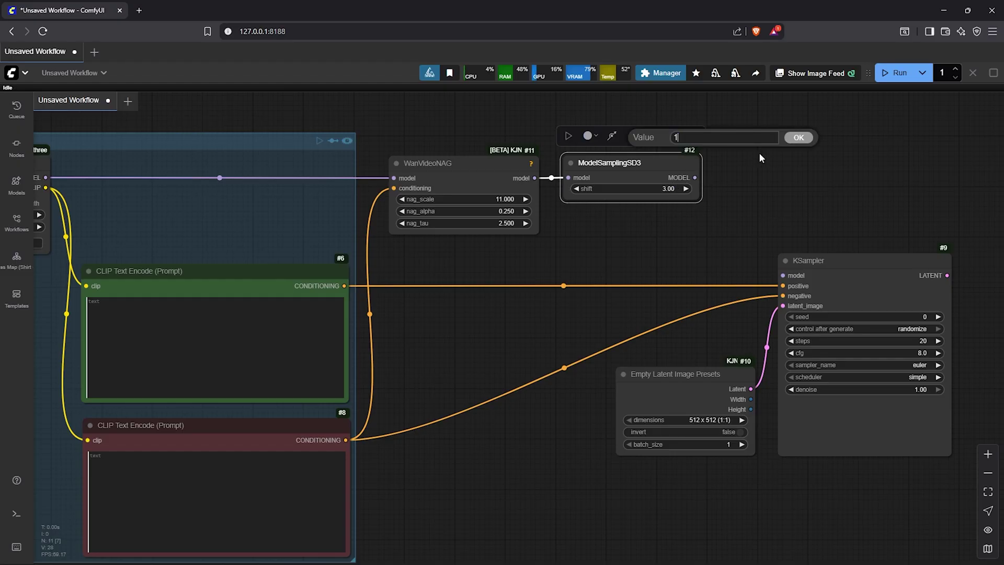
click(798, 138)
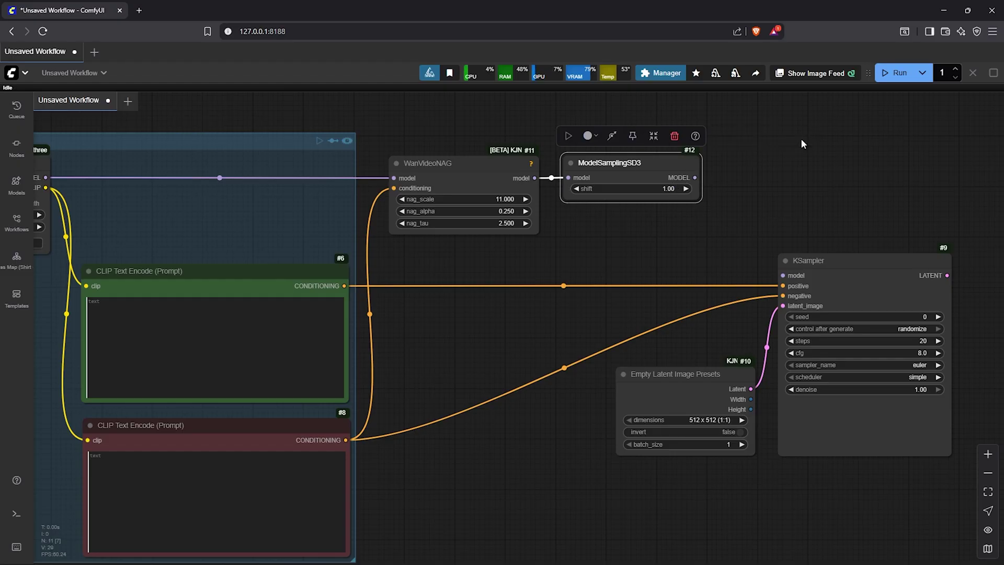
drag(695, 177, 735, 199)
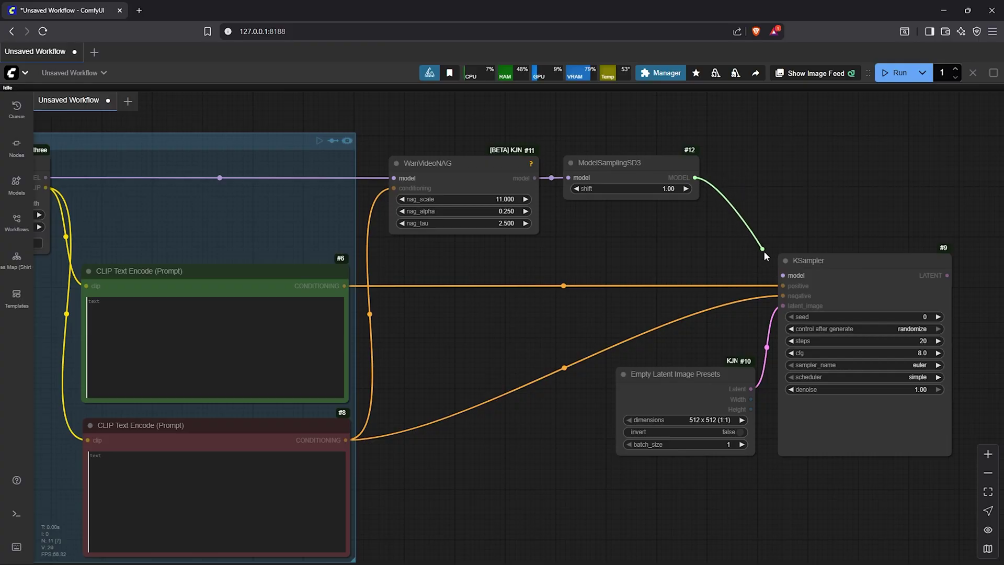
drag(773, 276, 774, 275)
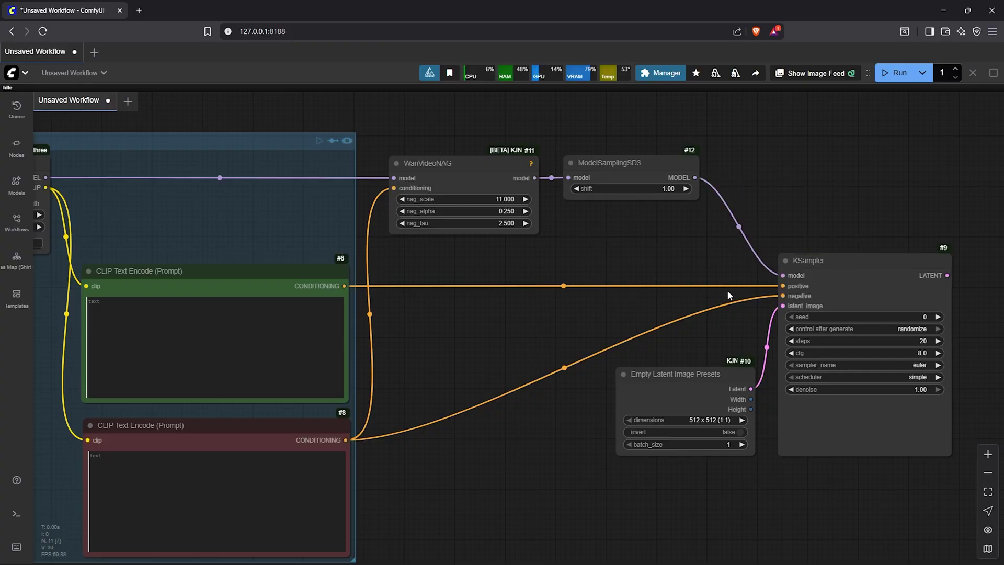
Add a VAE Decode node that takes the KSampler's LATENT output.
scroll(714, 278, down, 1)
scroll(711, 280, right, 5)
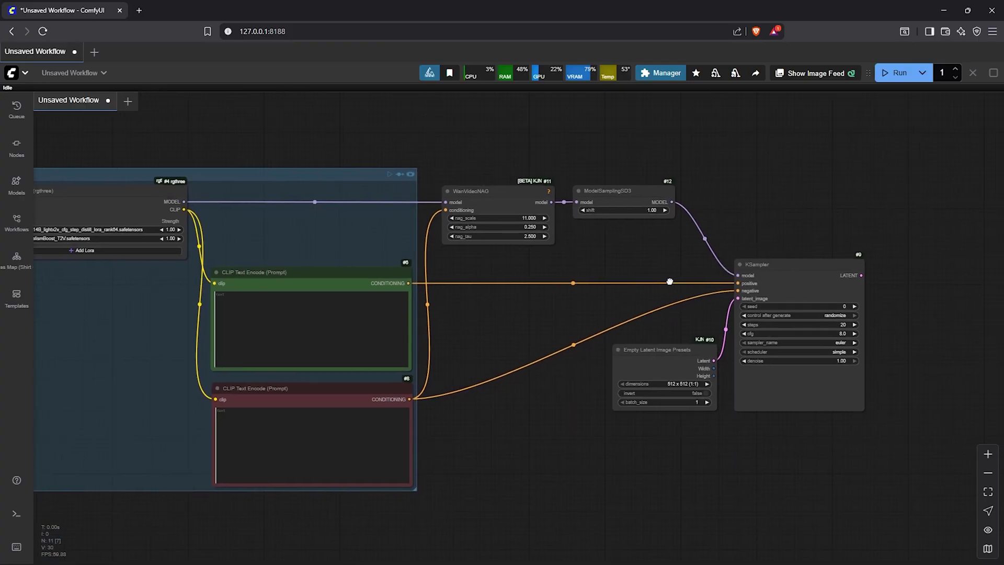
drag(647, 266, 718, 270)
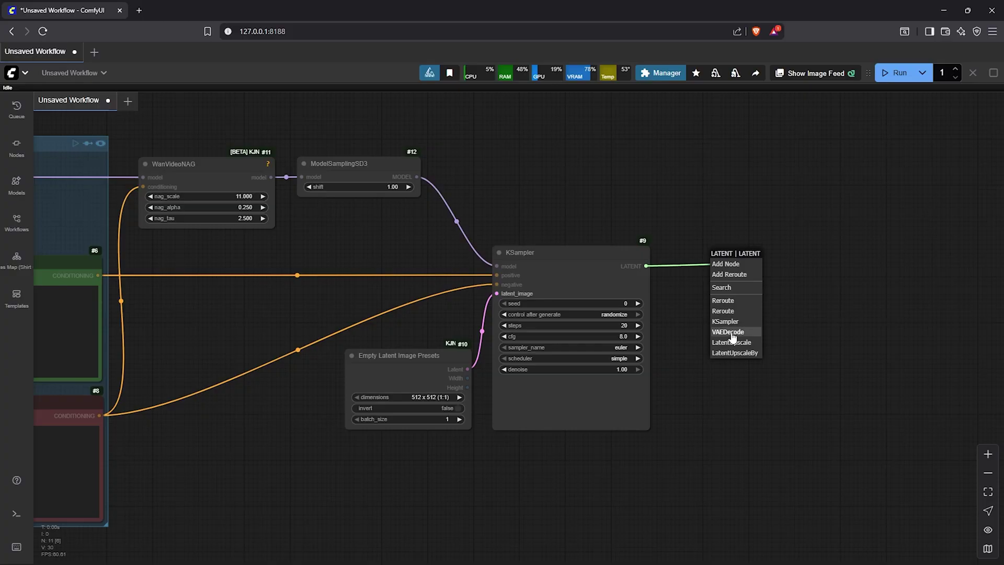
drag(646, 266, 717, 269)
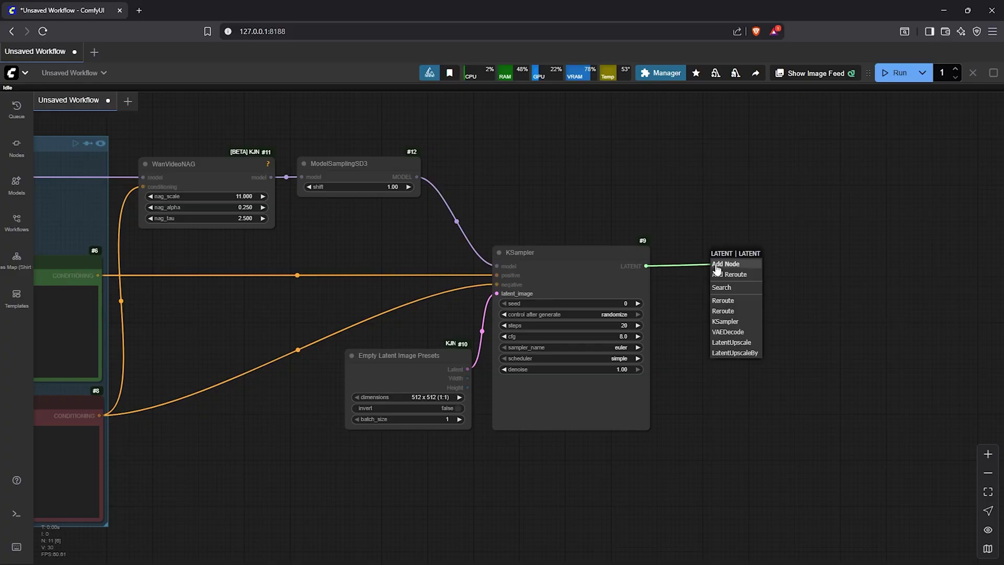
click(728, 332)
Send the VAE Decode IMAGE output to a new Save Image node.
drag(767, 265, 798, 268)
click(766, 267)
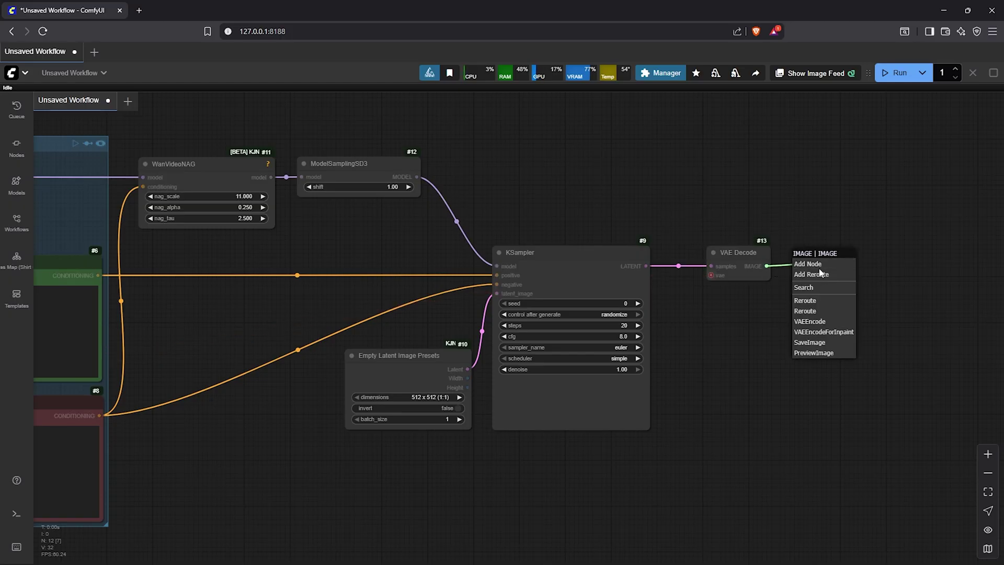
click(823, 342)
Reposition and enlarge the Save Image node.
scroll(859, 340, down, 5)
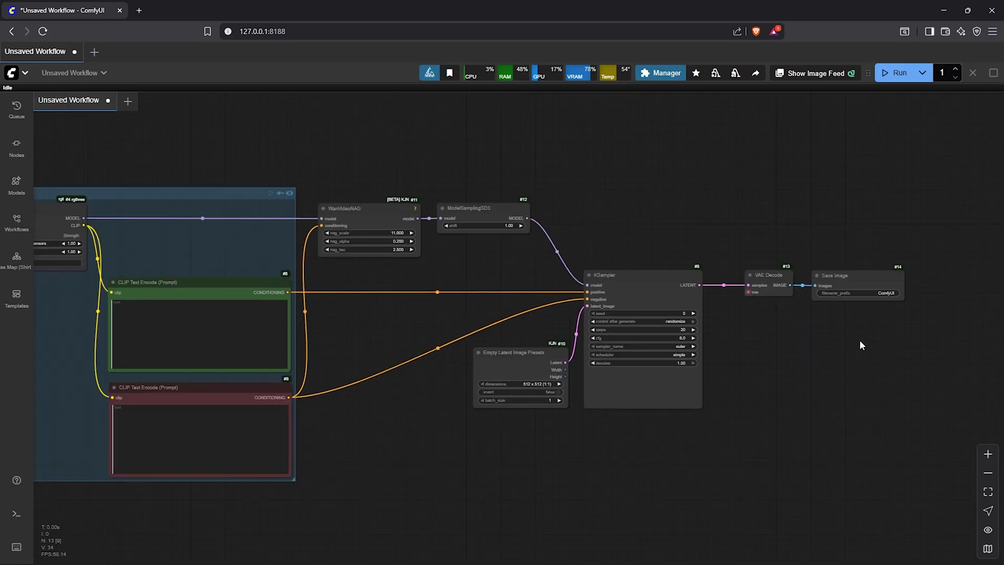
scroll(854, 340, left, 3)
scroll(858, 335, down, 1)
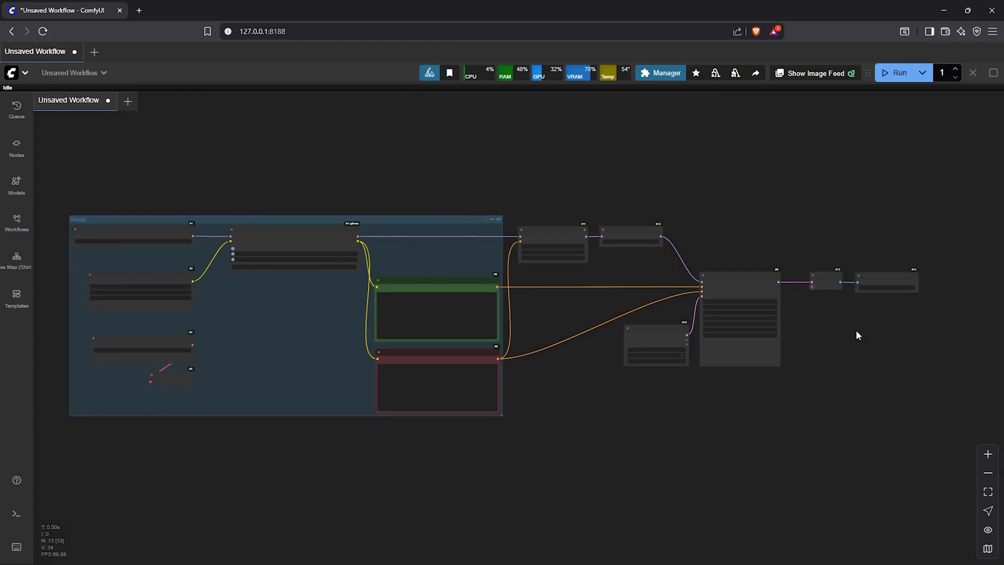
drag(856, 335, 846, 304)
drag(868, 244, 806, 265)
drag(864, 287, 943, 413)
scroll(907, 386, down, 2)
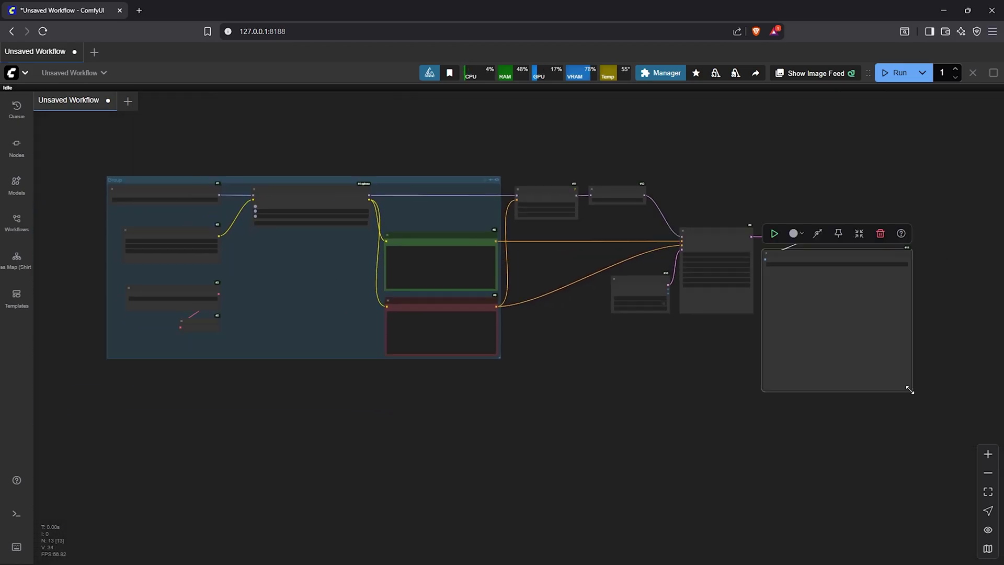
Group the KSampler, latent presets, VAE Decode and Save Image nodes into a second group.
drag(949, 214, 562, 413)
right_click(630, 274)
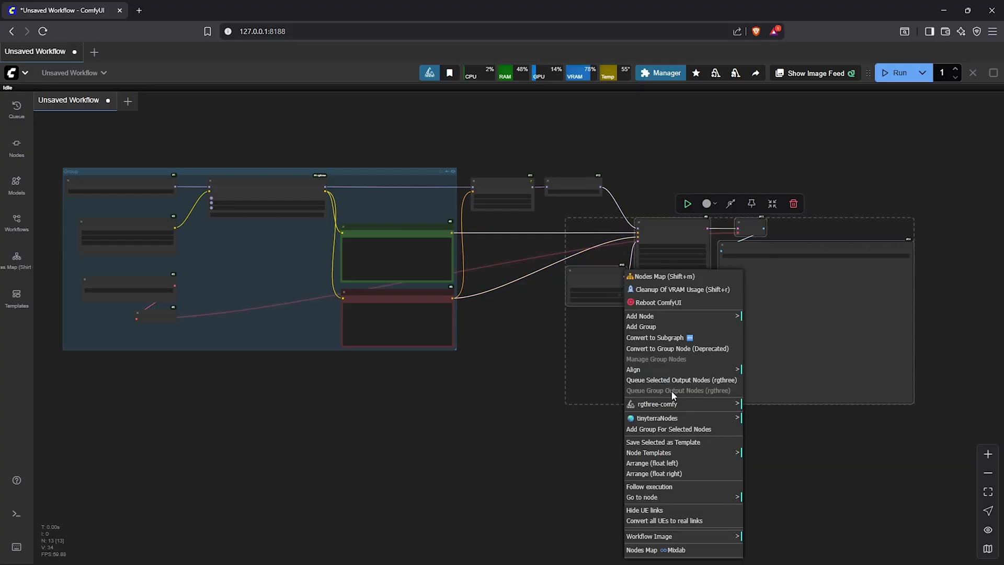
click(684, 430)
drag(702, 212, 693, 204)
click(733, 138)
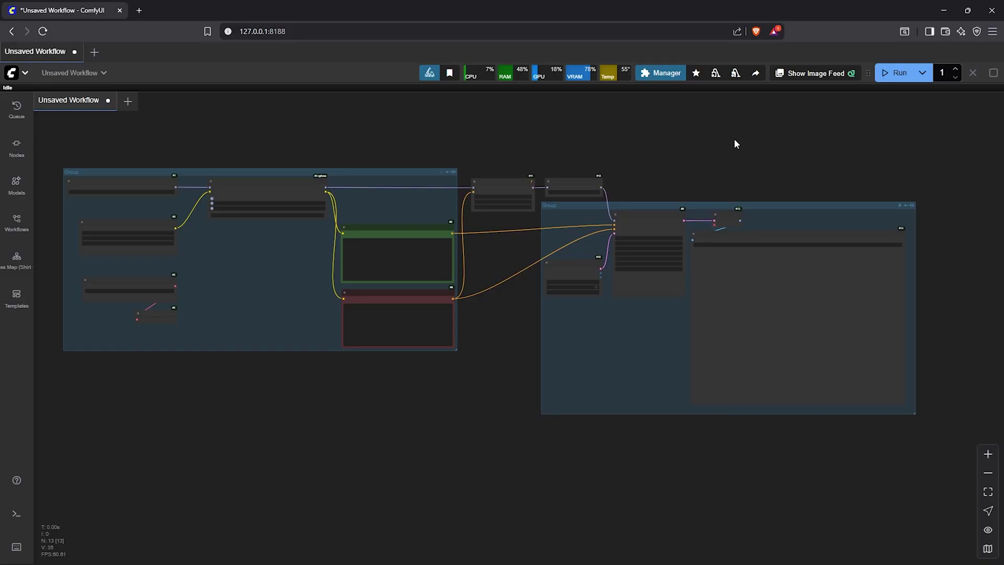
drag(733, 138, 759, 143)
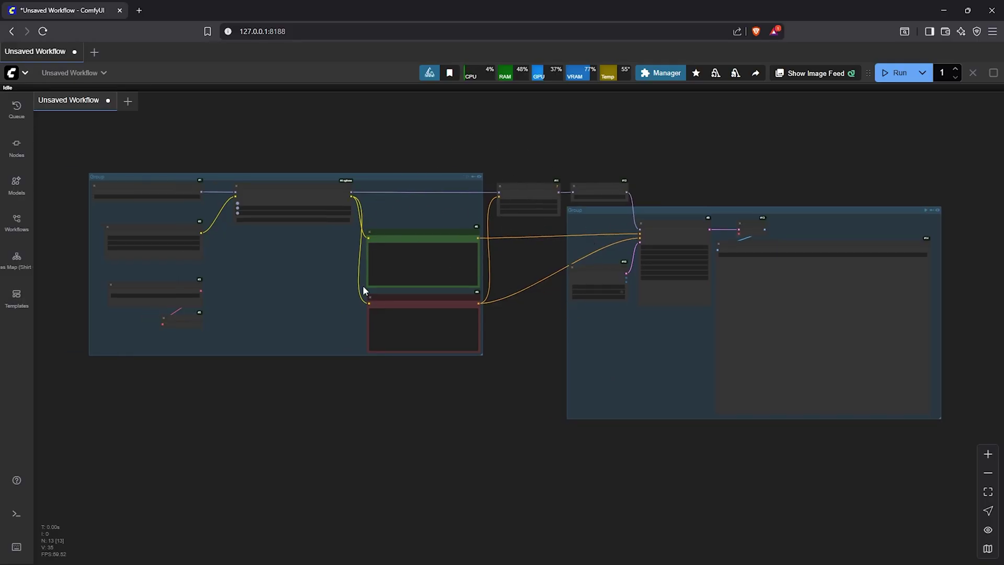
Narrow the Power Lora Loader node, undoing an accidental resize of the top-left node.
click(142, 189)
drag(201, 200, 203, 217)
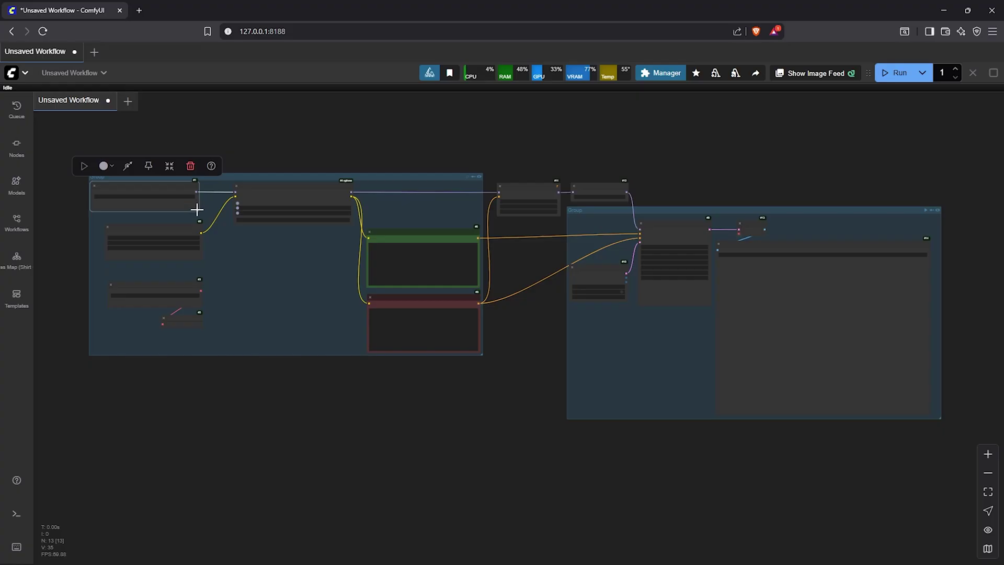
drag(164, 188, 172, 193)
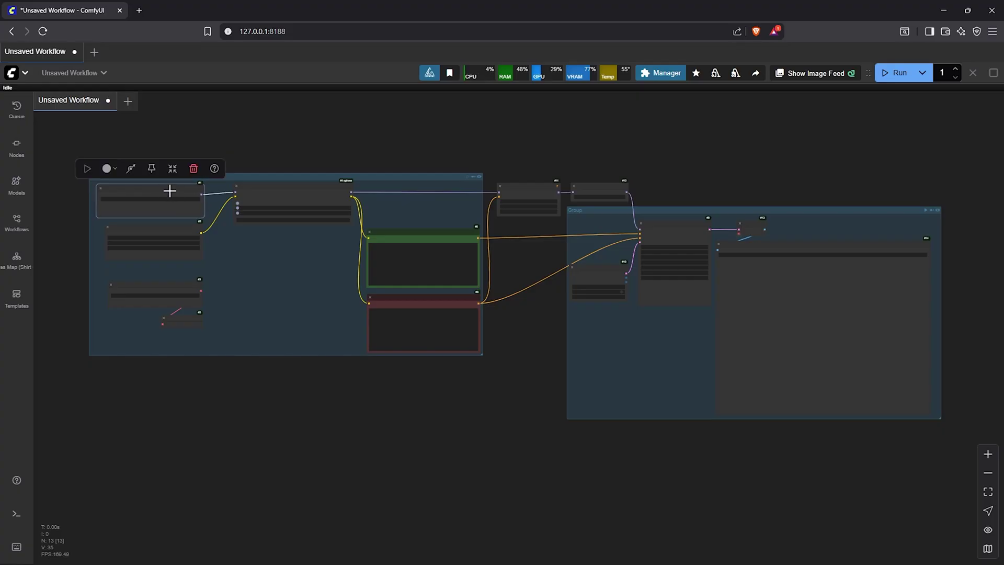
key(ctrl+z)
key(ctrl+z)
key(ctrl+z)
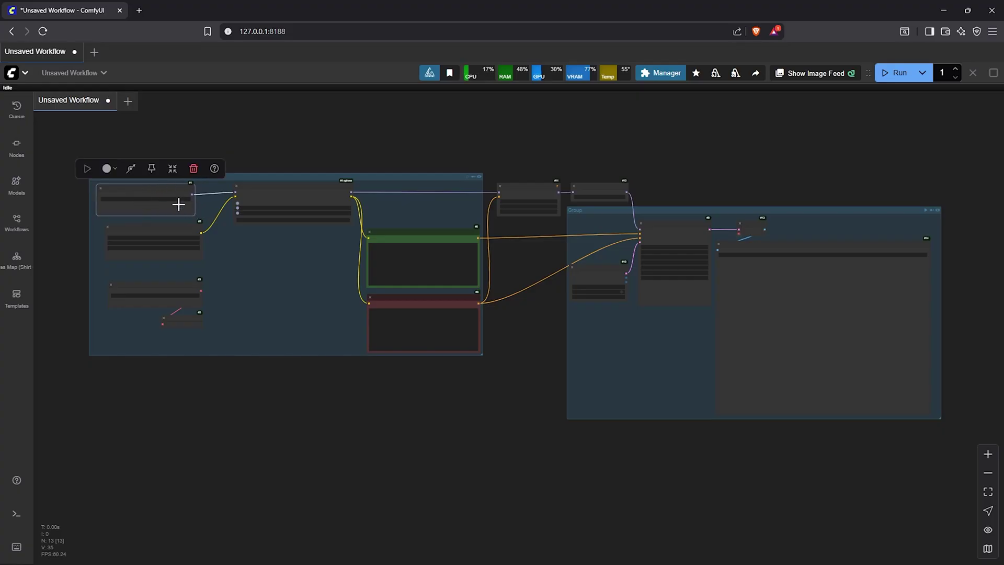
click(309, 190)
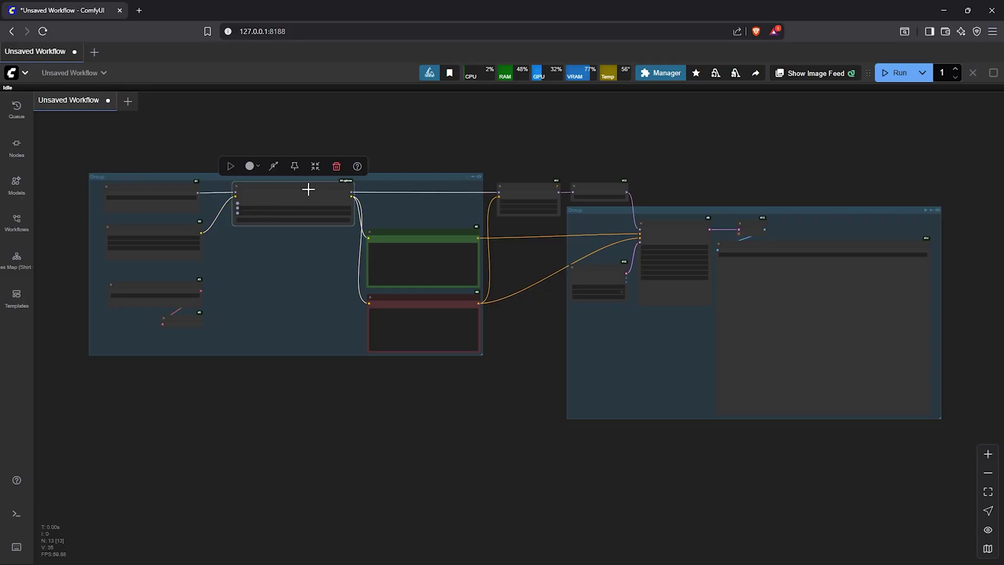
mouse_move(351, 223)
mouse_down()
mouse_move(323, 223)
mouse_move(335, 224)
mouse_up()
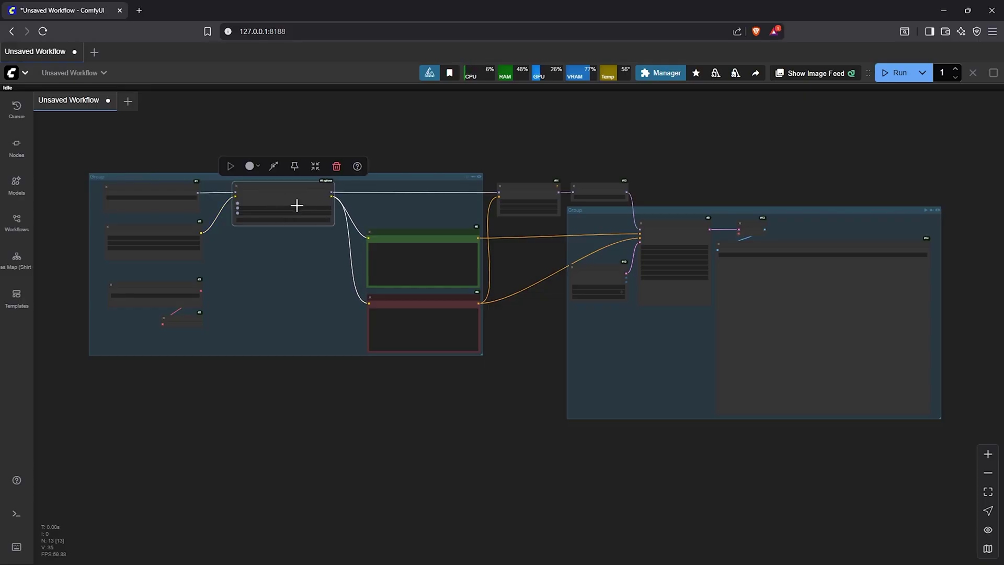
Paste the half-drowned man in an ocean of screaming human mouths description into positive prompt #6.
scroll(215, 159, up, 10)
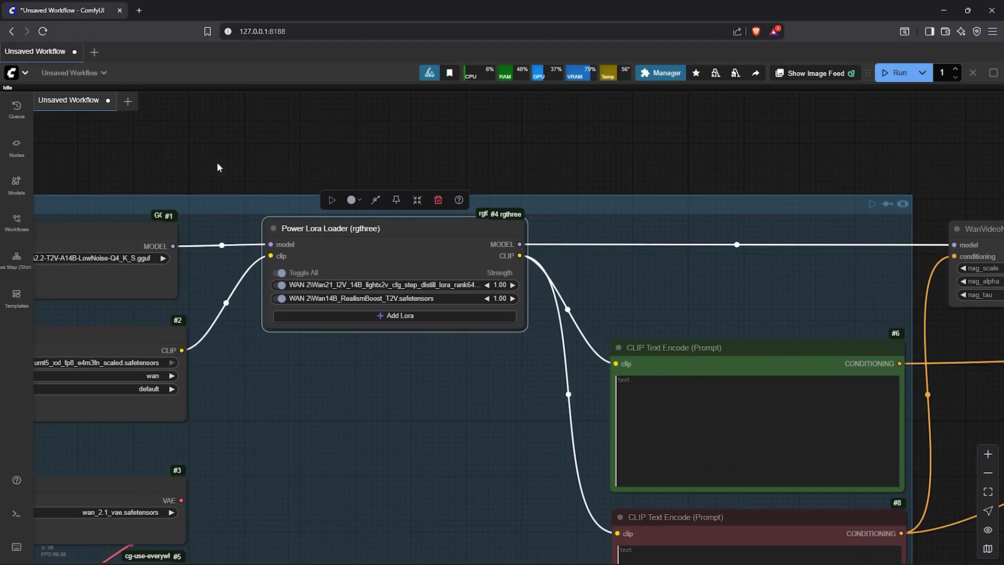
drag(591, 437, 516, 341)
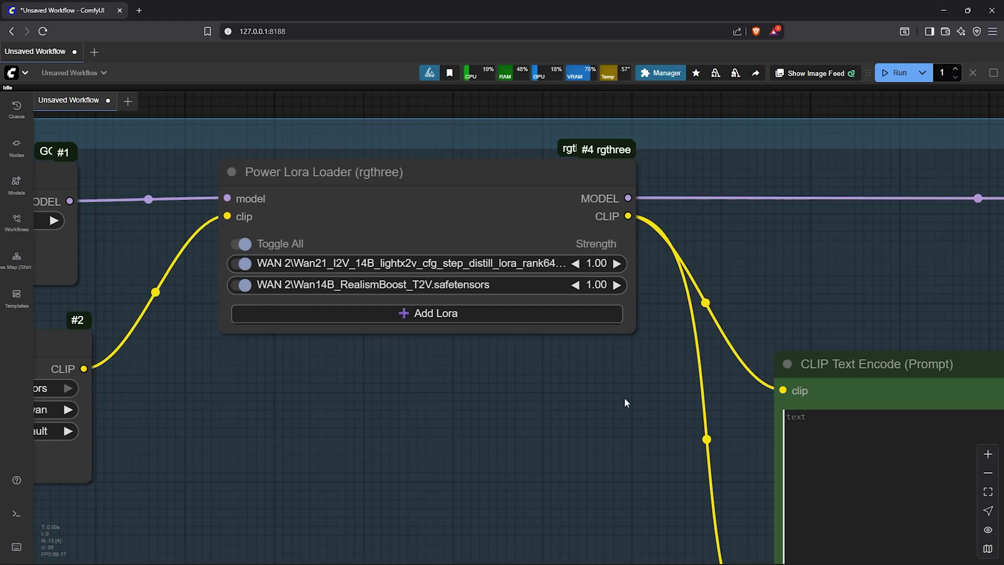
scroll(624, 397, down, 2)
drag(634, 415, 285, 166)
click(562, 195)
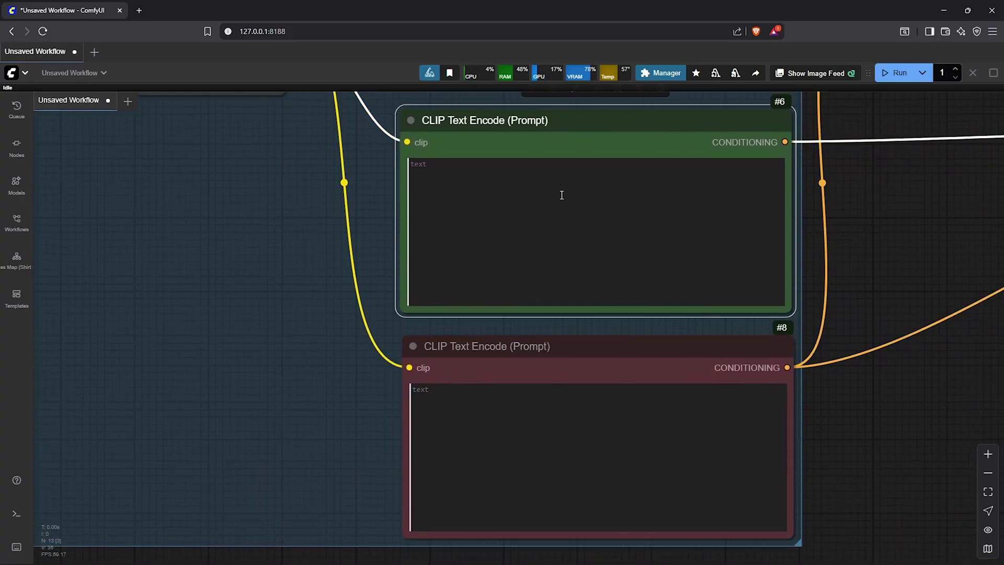
click(562, 195)
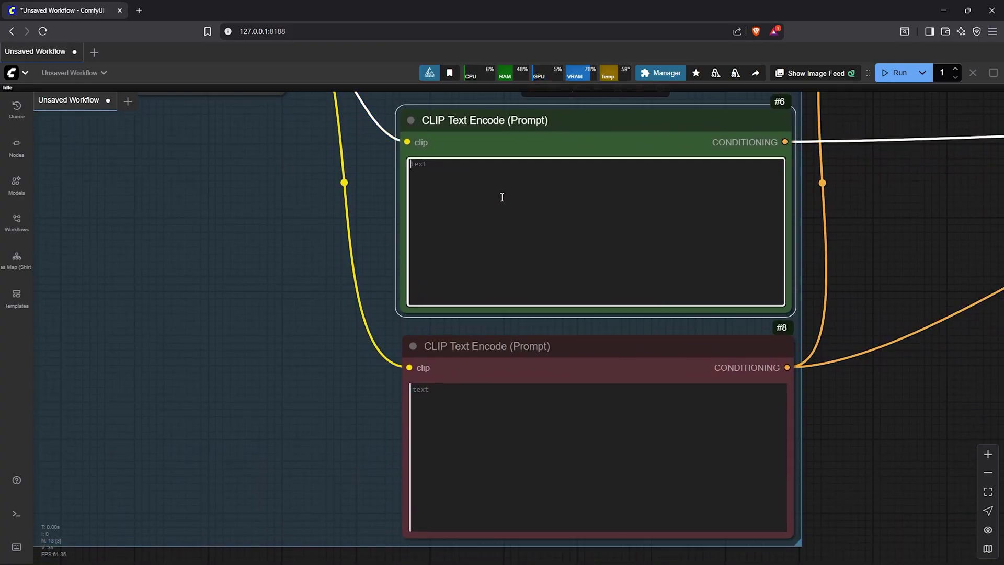
text(A portrait of a man half-drowned in a photorealistic ocean — but instead of waves, thousands of human mouths form and collapse like tides, each screaming silently. His face is swollen from bruises, his shirt clings in tatters, saltwater mixing with blood. The horizon is impossibly close yet unreachable, framed in storm clouds that take on his own distorted profile. Dramatic natural light pierces through gaps in the sky, turning the scene into a war between drowning and breath.)
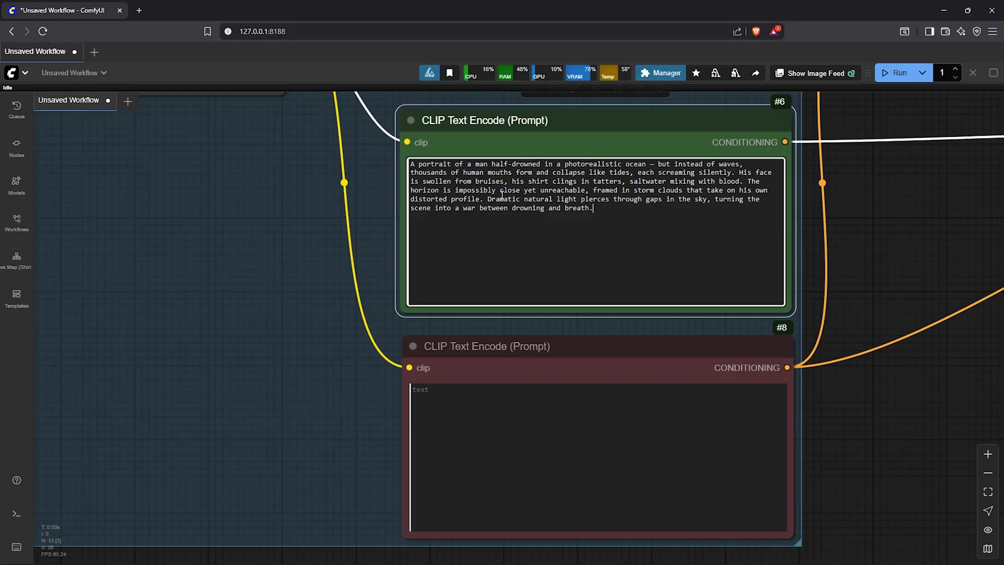
scroll(352, 148, down, 3)
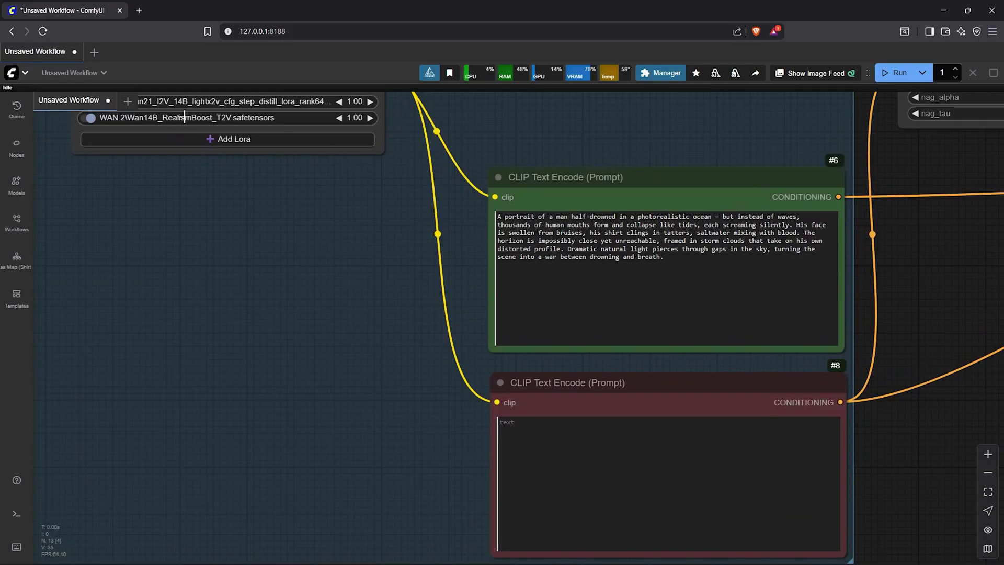
Copy the CINEMORAX trigger word from the Wan14B_Detailer/Enhancer_T2V LoRA page on Civitai.
click(540, 166)
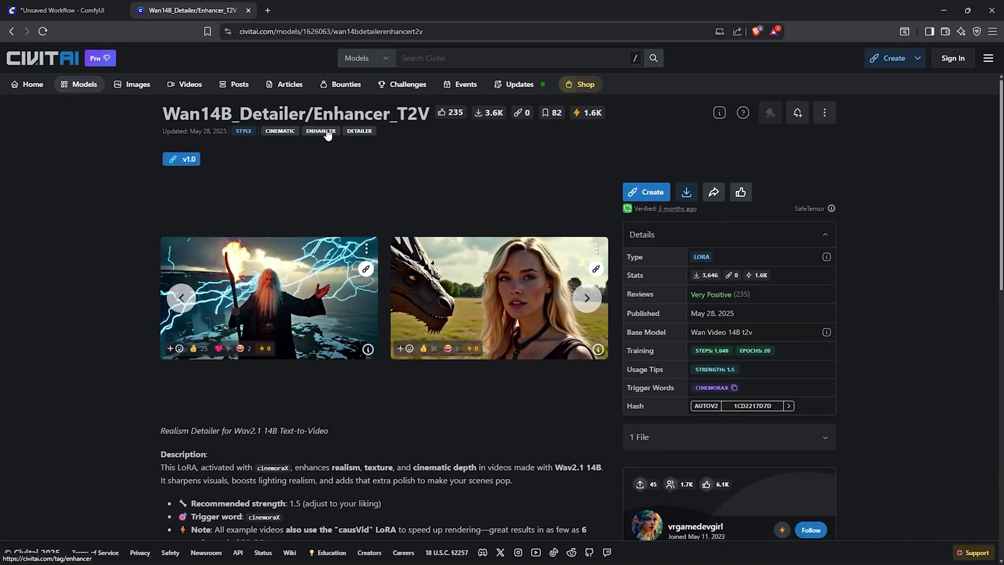
click(716, 390)
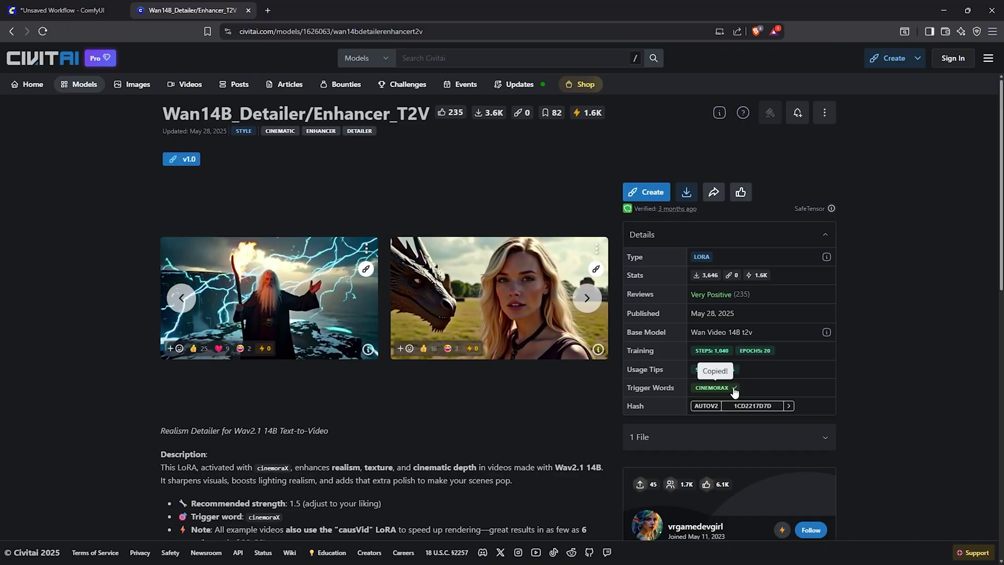
Back in ComfyUI, prefix the positive prompt with the cinemoraX trigger word and a comma.
click(85, 11)
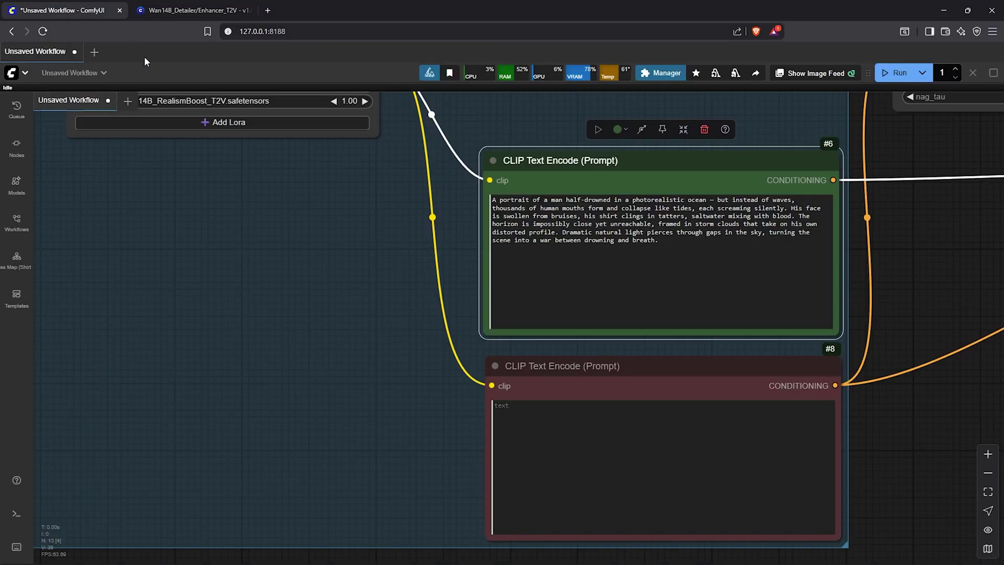
click(521, 217)
key(ctrl+Home)
text(cinemoraX)
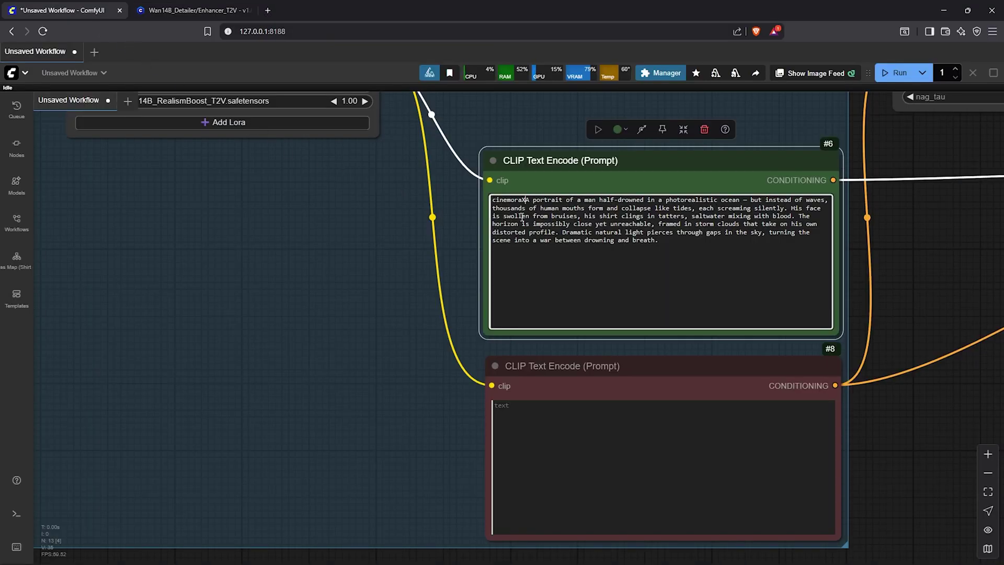
text(,)
Paste the list of unwanted qualities, like overexposure and blurred details, into the negative prompt.
click(518, 412)
right_click(517, 412)
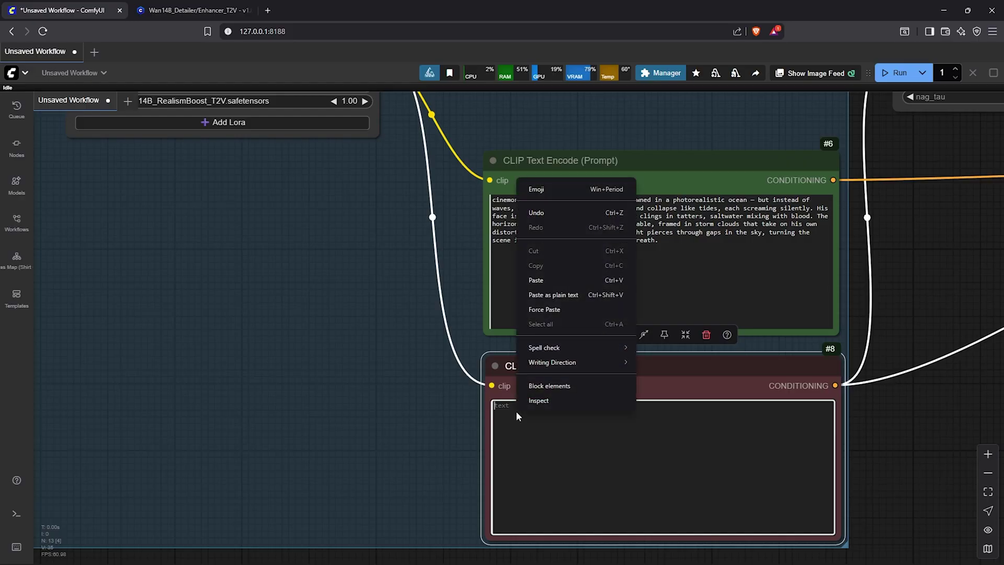
click(564, 281)
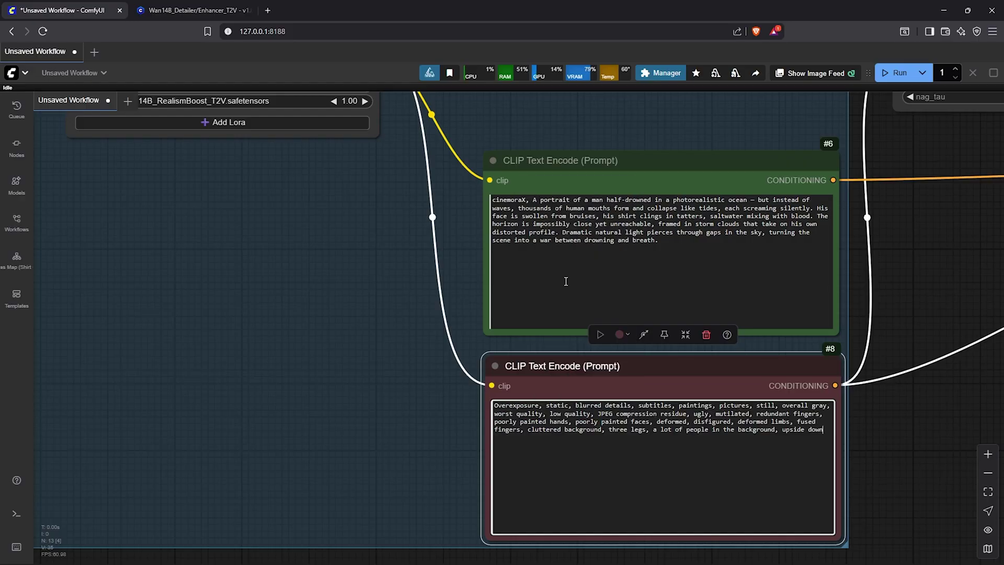
scroll(566, 281, down, 6)
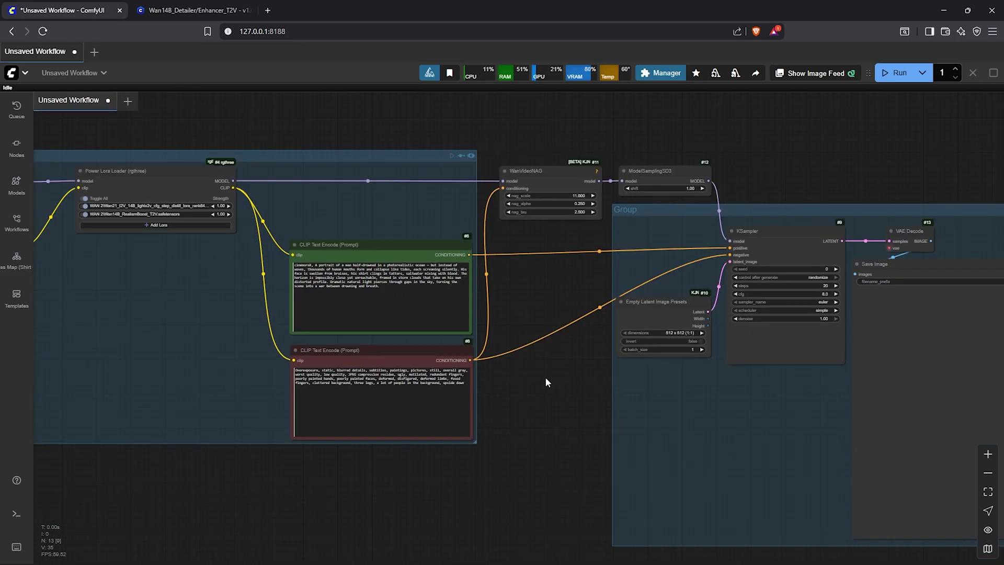
Set the Empty Latent Image Presets node to the 1024 x 576 size.
drag(545, 382, 451, 389)
click(596, 320)
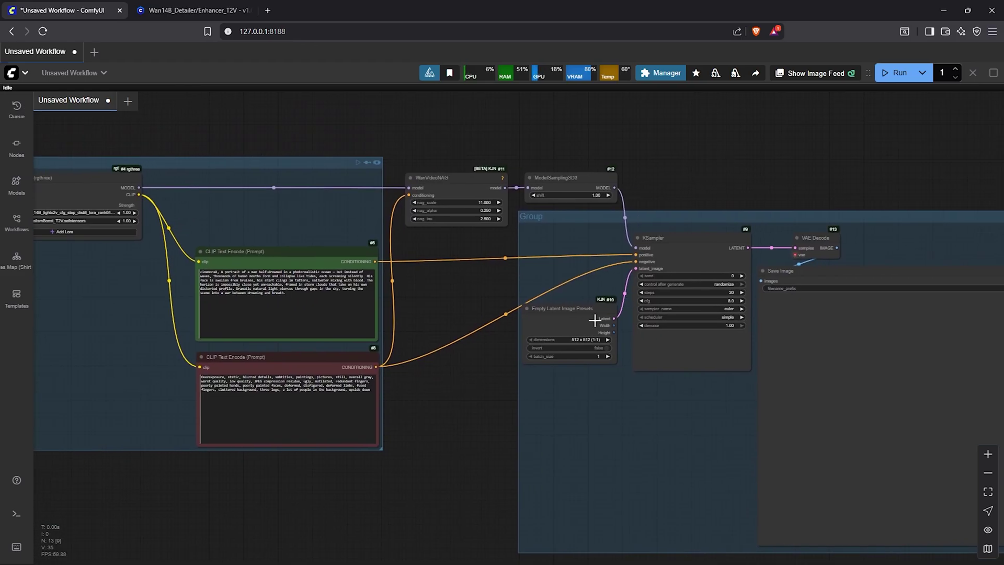
scroll(596, 321, up, 9)
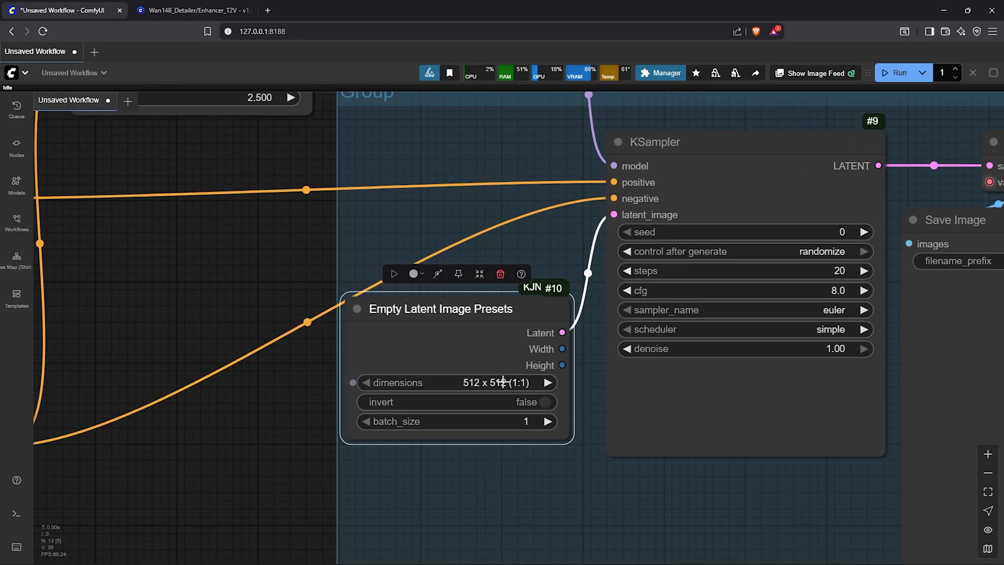
click(499, 383)
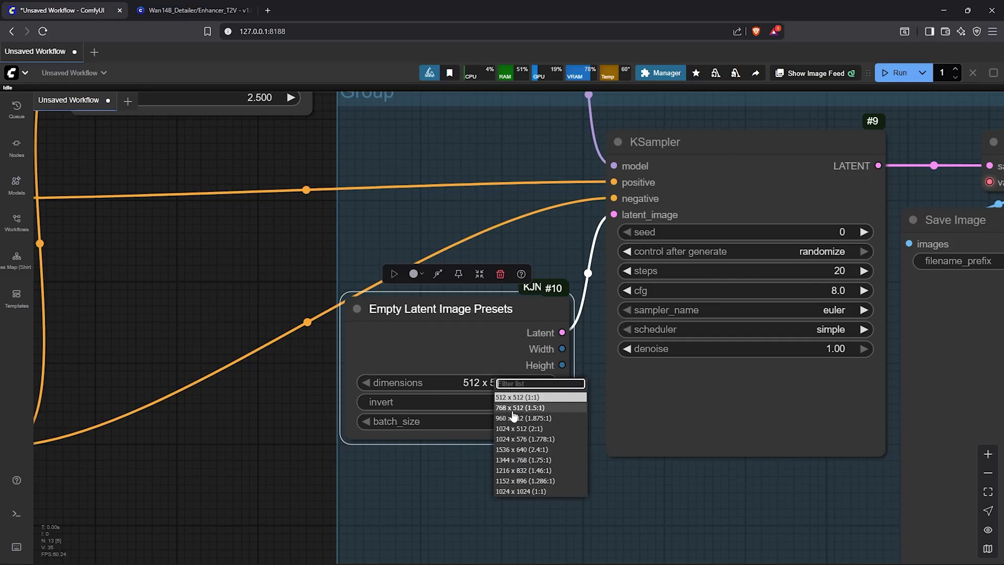
click(534, 439)
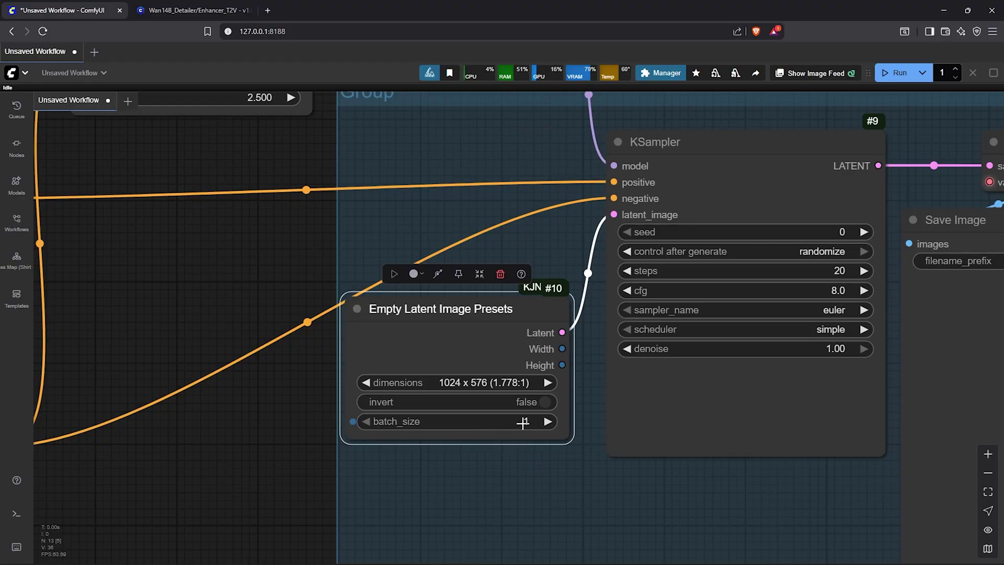
click(595, 472)
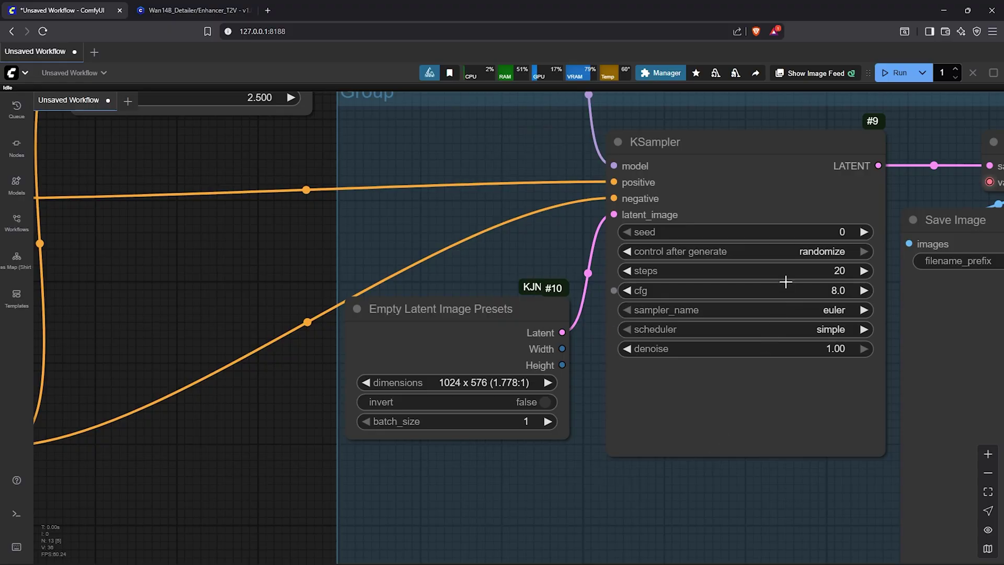
Give the KSampler seed 108 with control after generate set to fixed.
click(762, 155)
scroll(721, 502, right, 3)
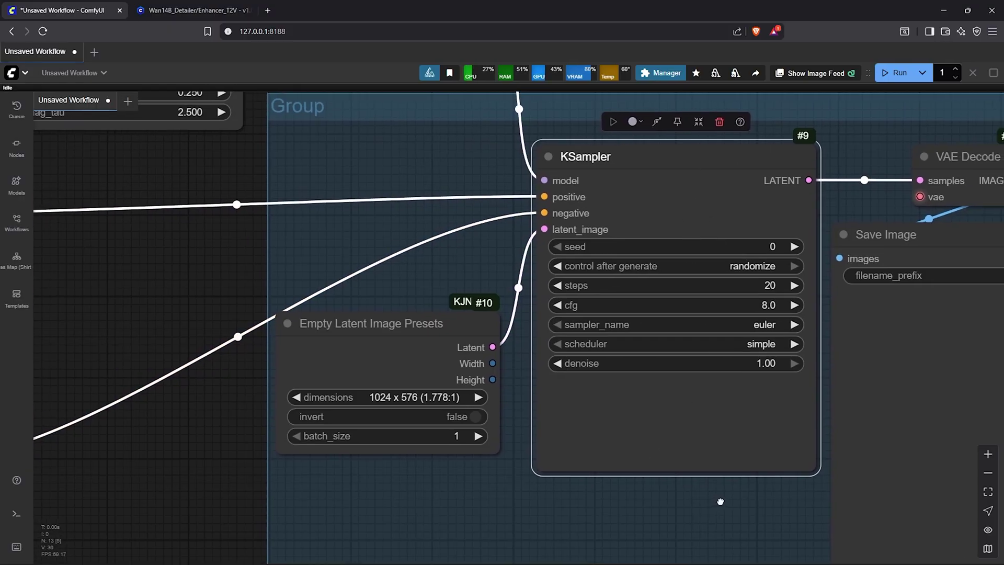
drag(721, 501, 647, 495)
click(711, 240)
text(1)
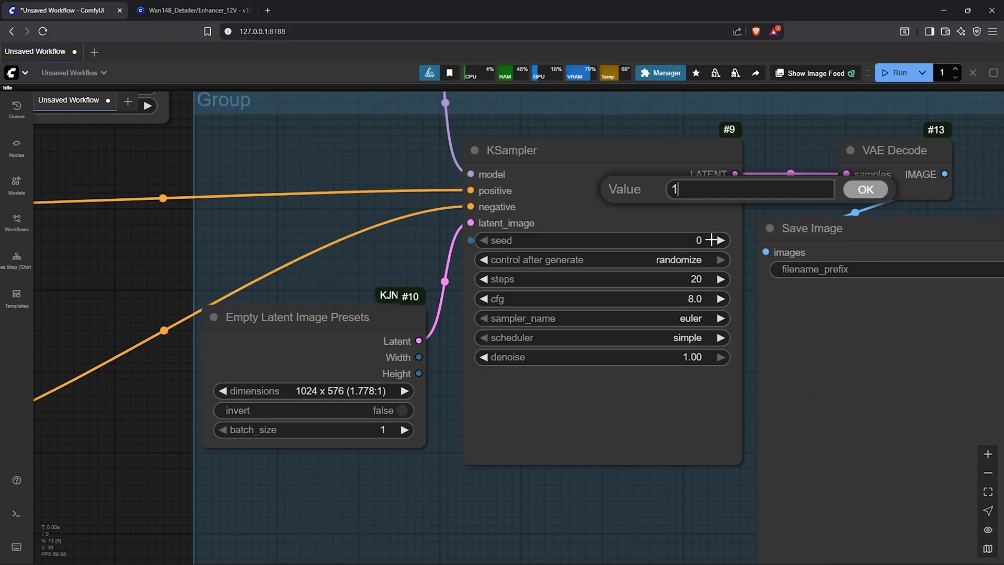
text(08)
key(Return)
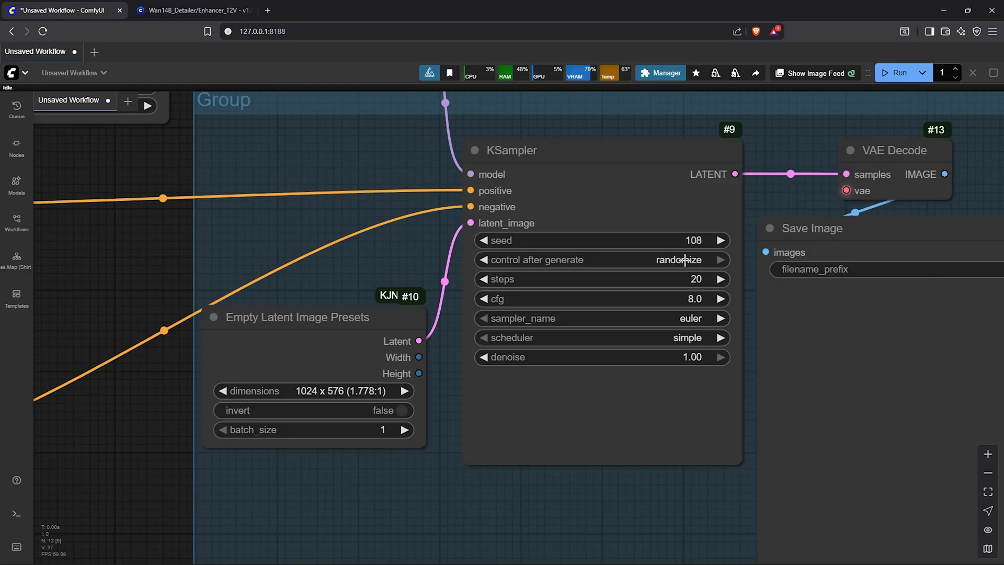
click(685, 260)
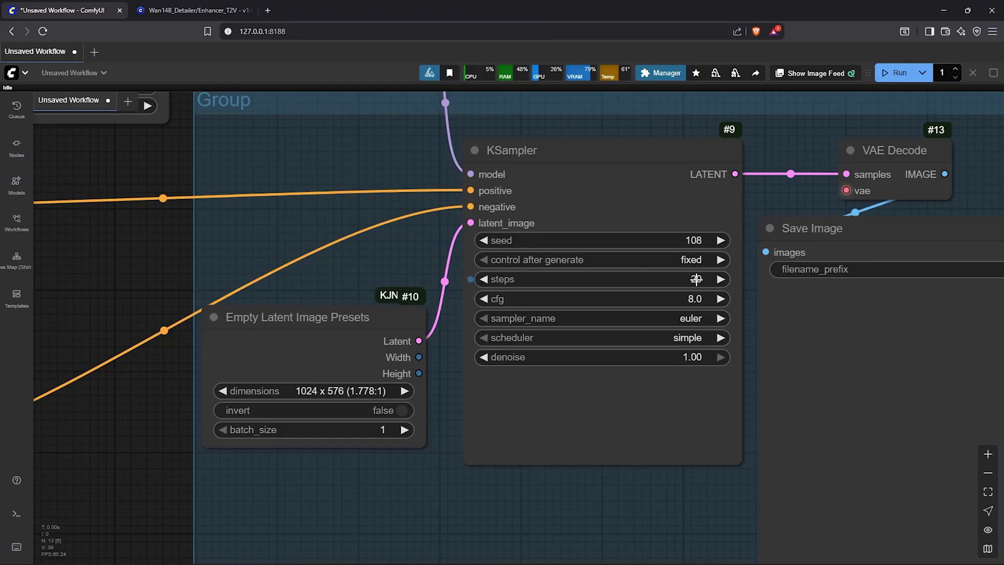
Set the KSampler to 6 steps, cfg 1.0 and the beta scheduler.
click(696, 280)
text(6)
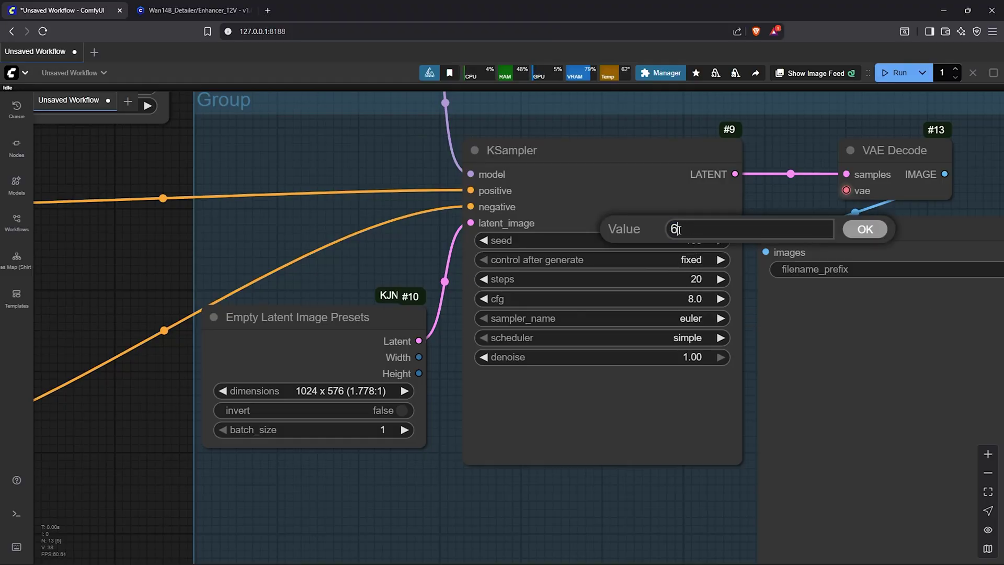
click(862, 229)
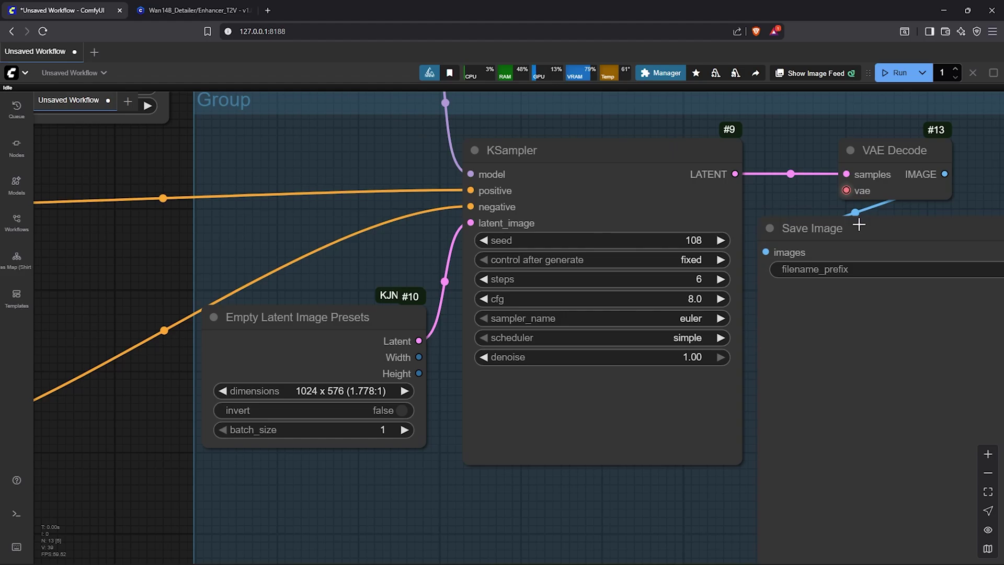
click(694, 299)
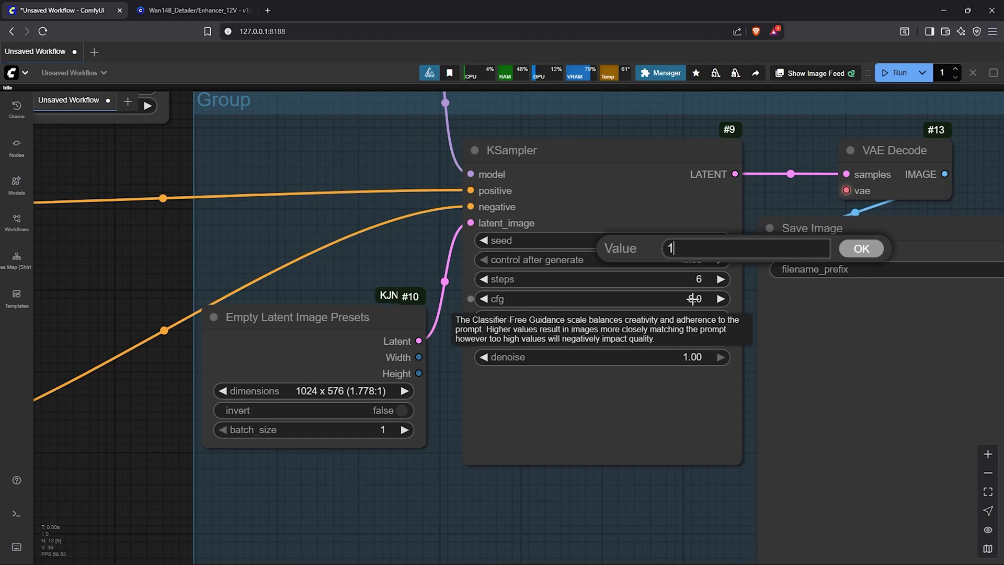
click(861, 249)
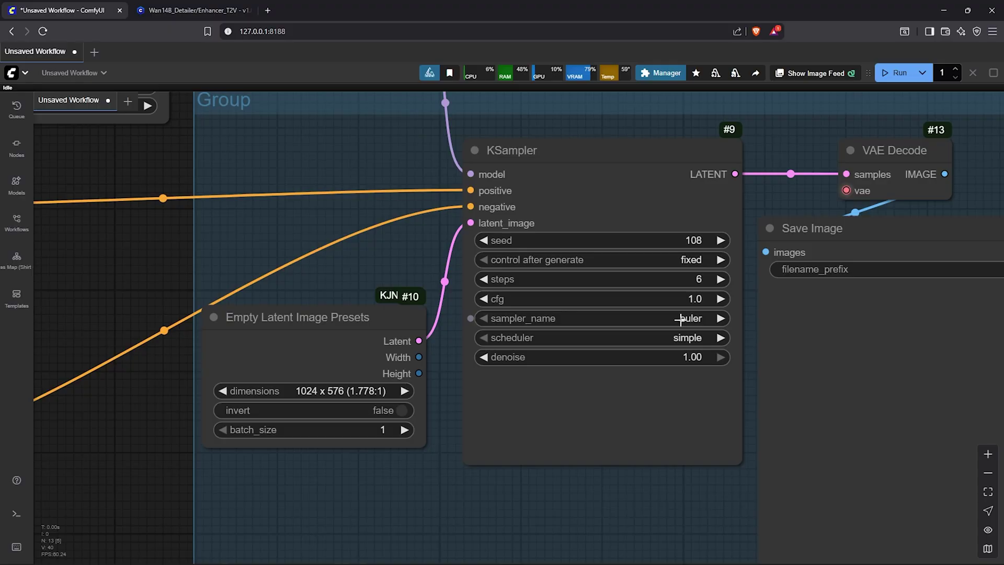
click(684, 339)
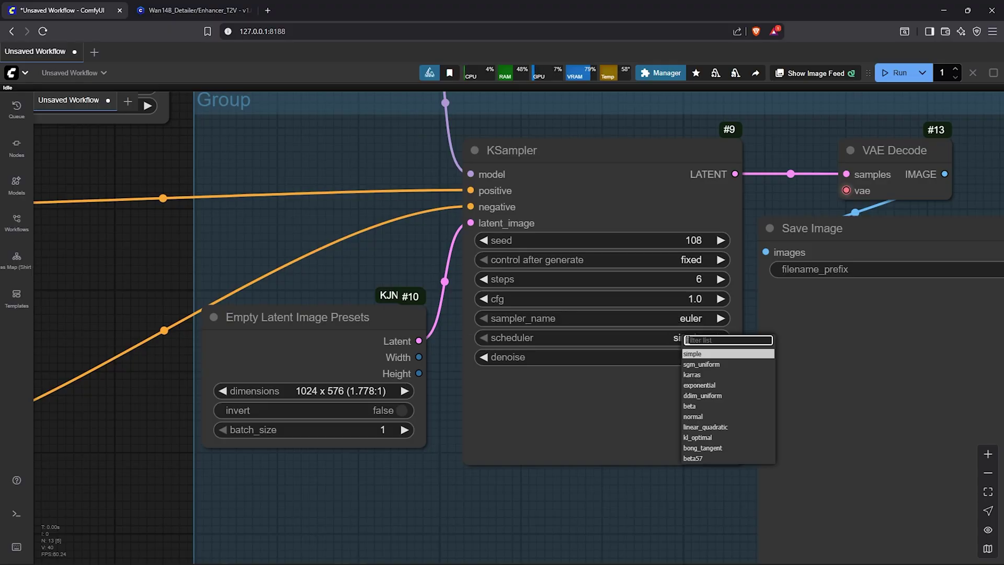
click(697, 406)
scroll(747, 305, down, 5)
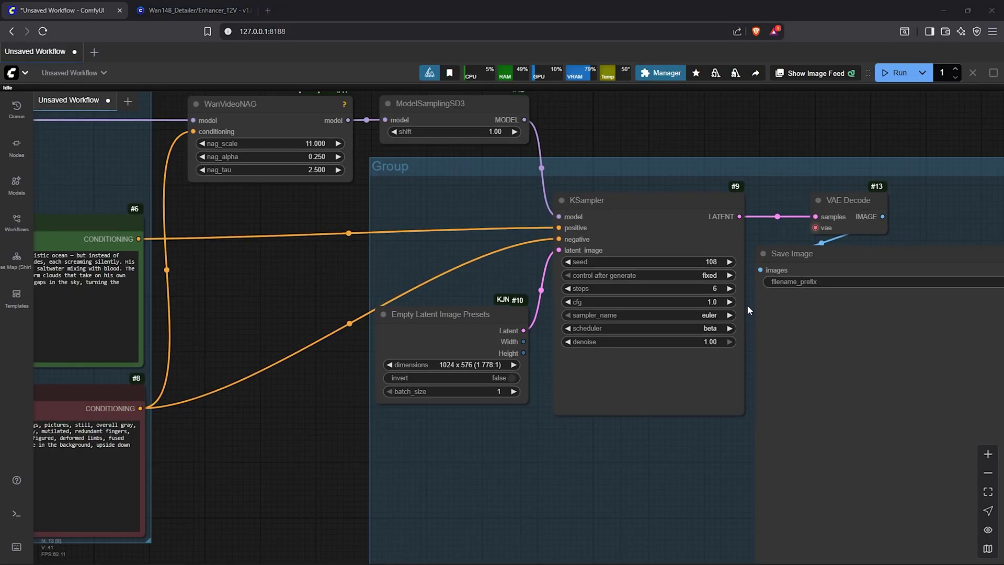
Set the Save Image filename prefix to Tutorial/Wan2.2.
drag(650, 392, 484, 331)
click(762, 192)
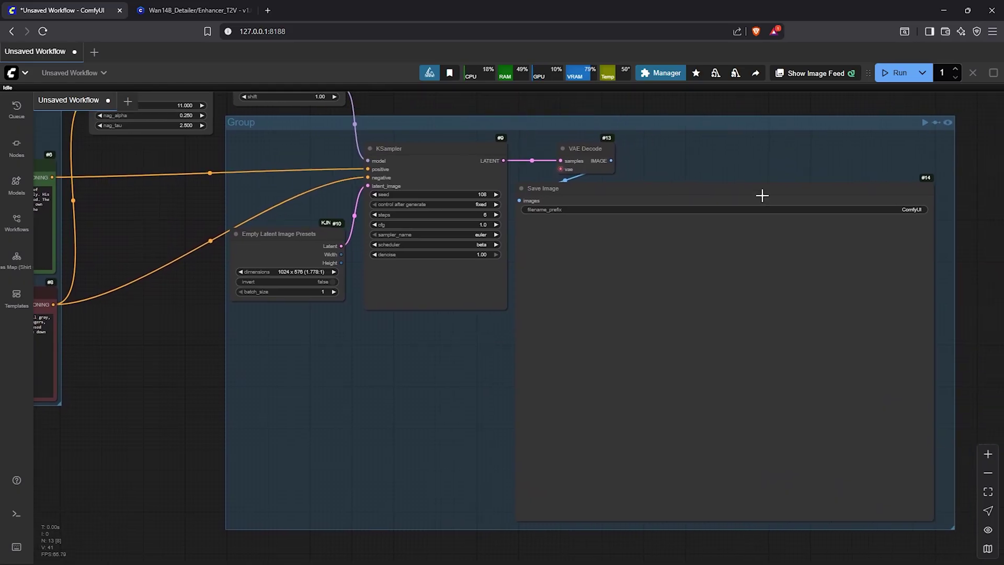
click(910, 210)
text(Tuto)
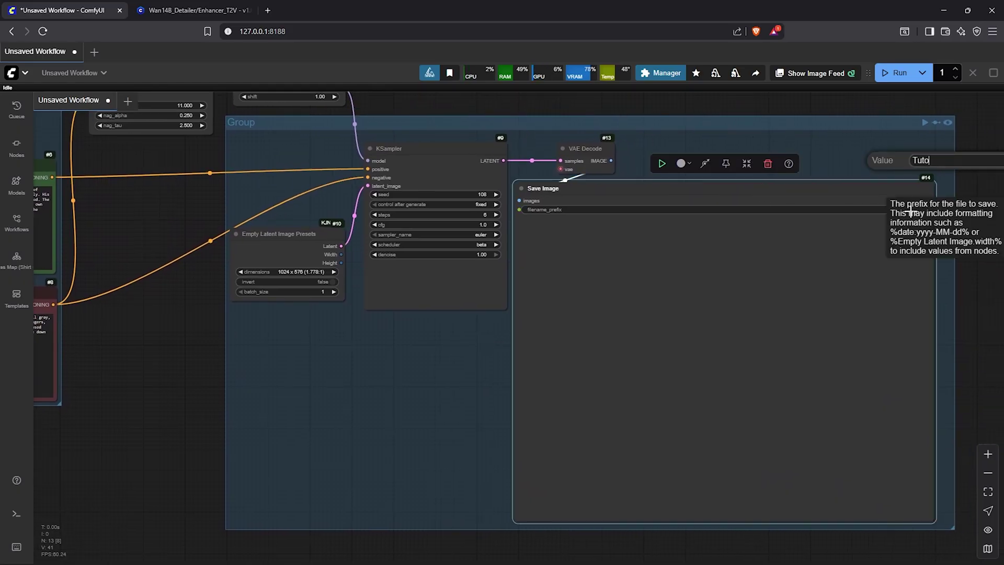
text(rial/Wan 2.2)
key(Return)
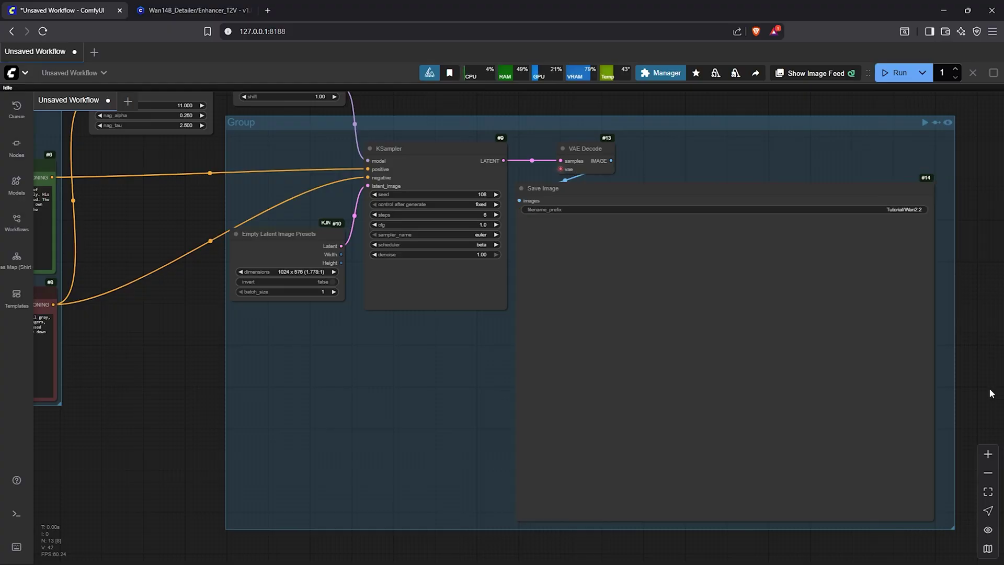
Fit the whole workflow into view and recentre it.
click(988, 491)
drag(823, 488, 847, 468)
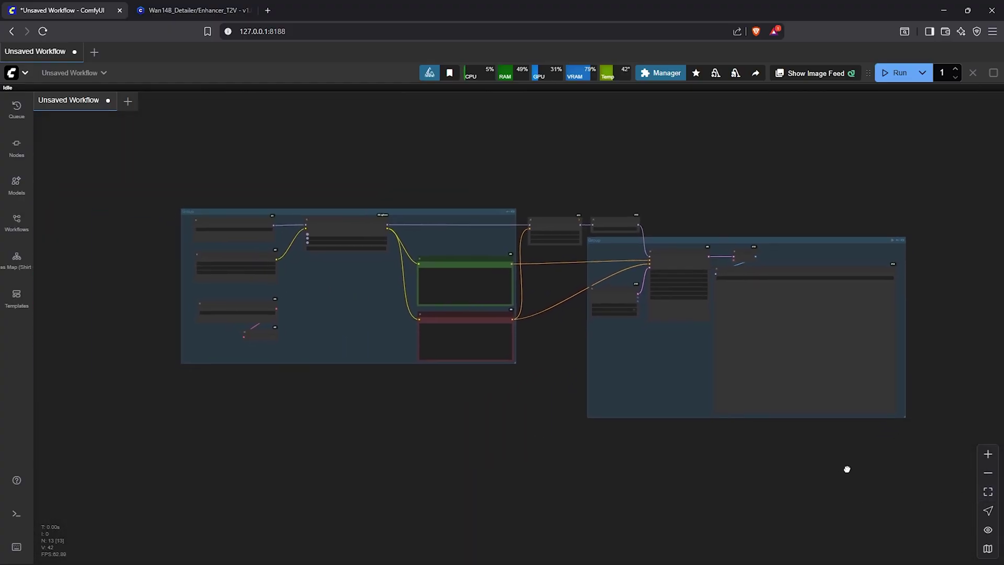
scroll(818, 461, up, 3)
scroll(818, 460, down, 5)
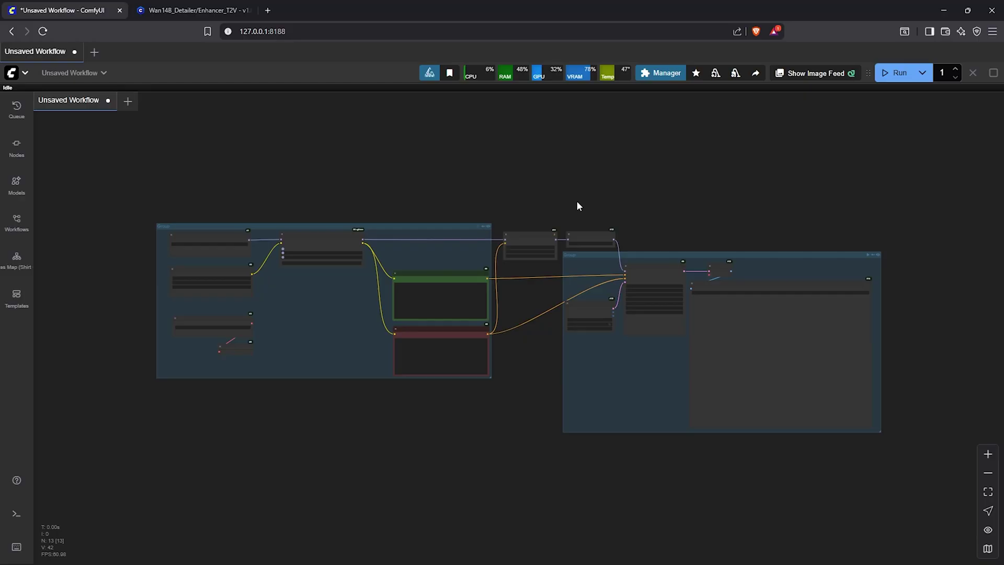
Run the workflow and zoom in on the screaming man's face in Save Image.
click(894, 76)
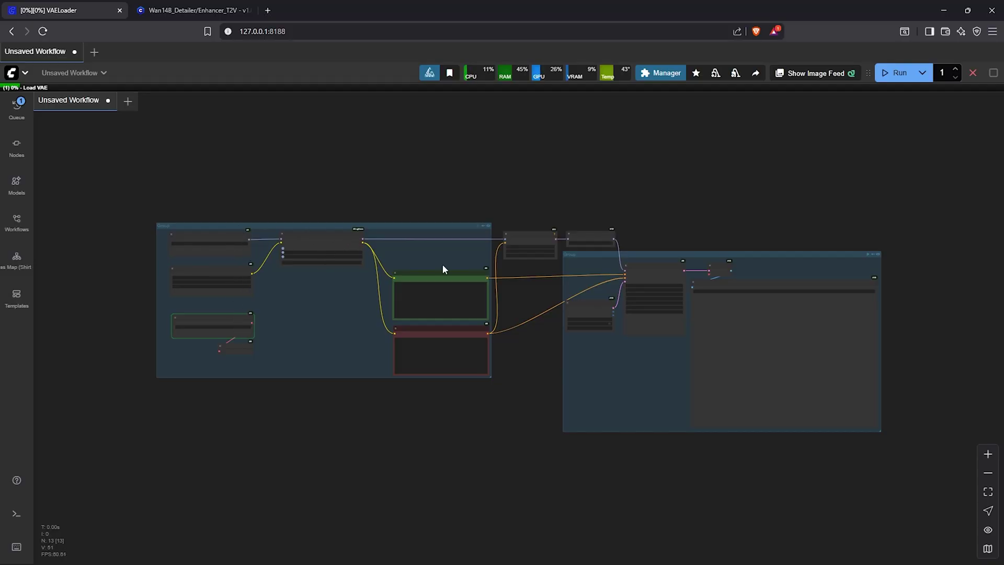
click(802, 265)
click(988, 492)
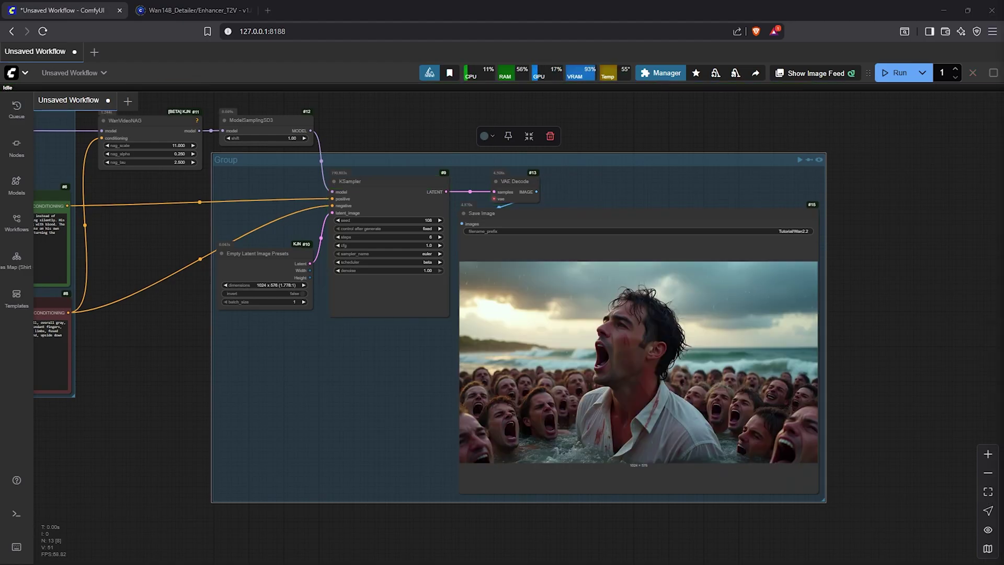
click(574, 219)
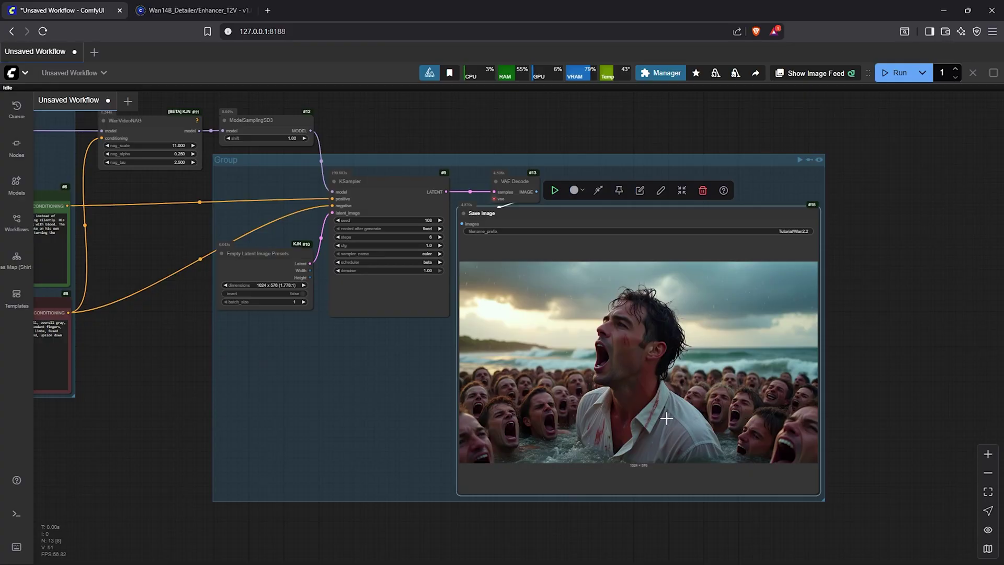
scroll(627, 364, up, 10)
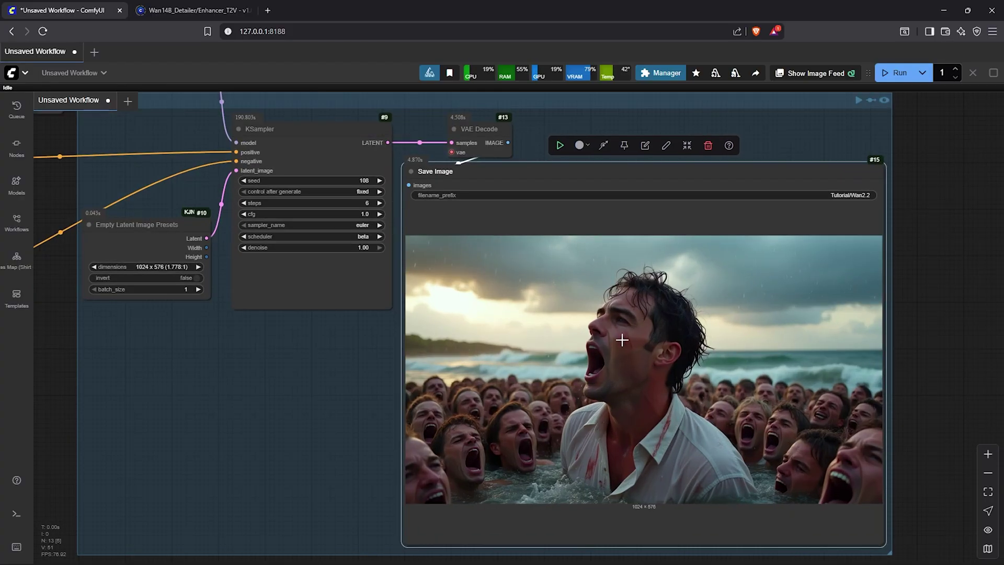
scroll(620, 307, up, 8)
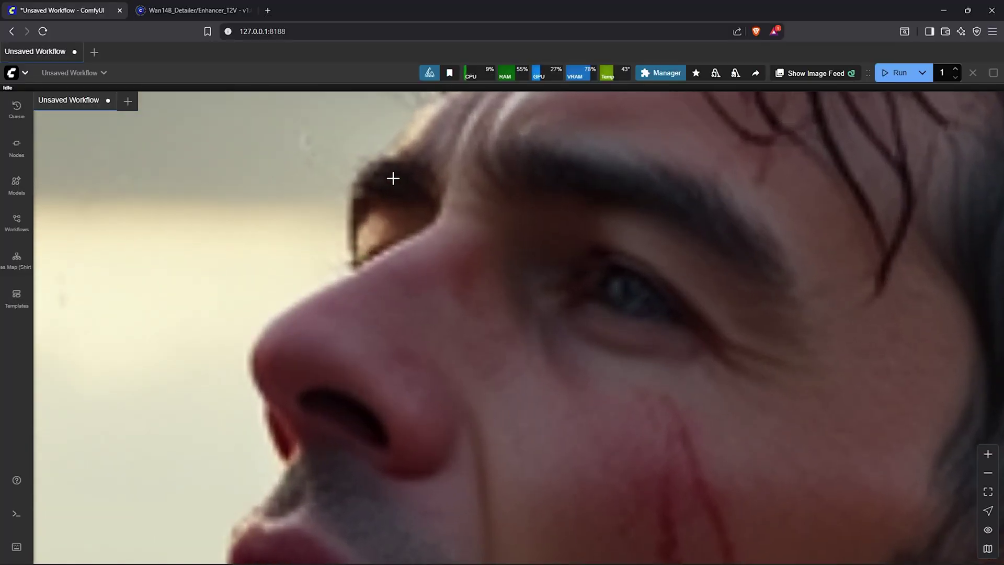
scroll(709, 285, down, 10)
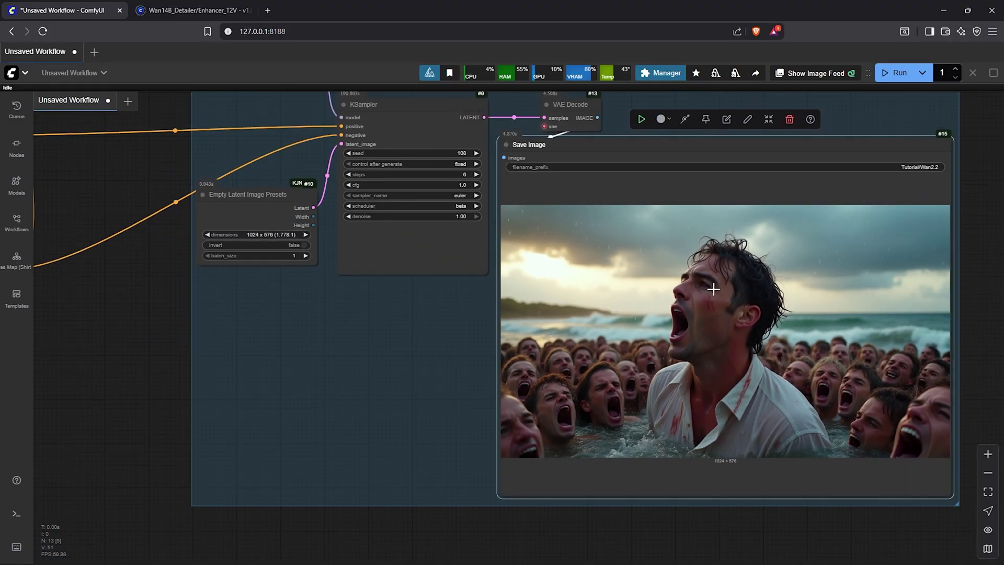
Add a Prompts Everywhere node and attach Anything Everywhere to the model output.
click(987, 492)
scroll(903, 444, down, 3)
scroll(314, 272, up, 3)
right_click(255, 230)
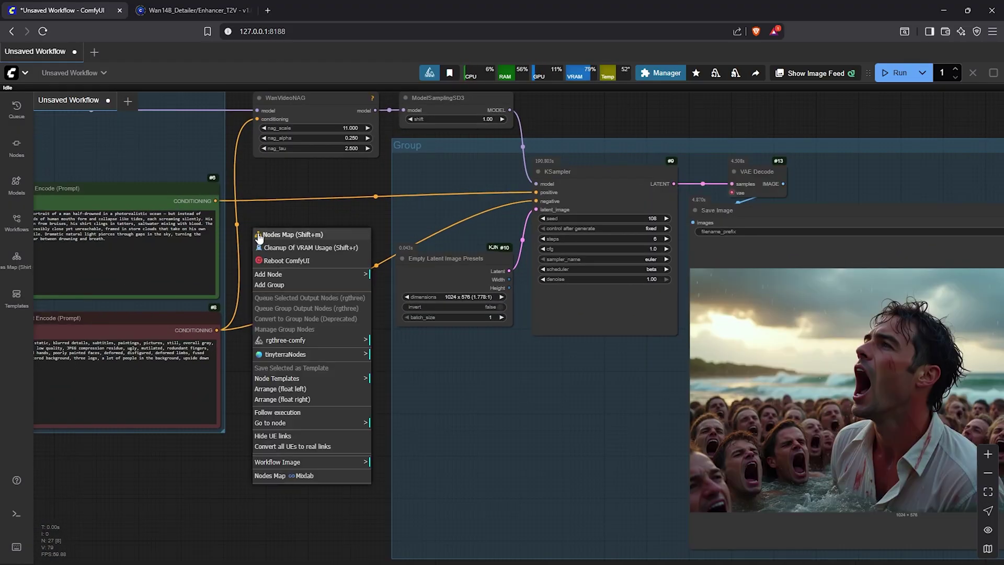
click(268, 274)
click(390, 449)
click(498, 322)
scroll(498, 323, up, 3)
scroll(366, 261, down, 4)
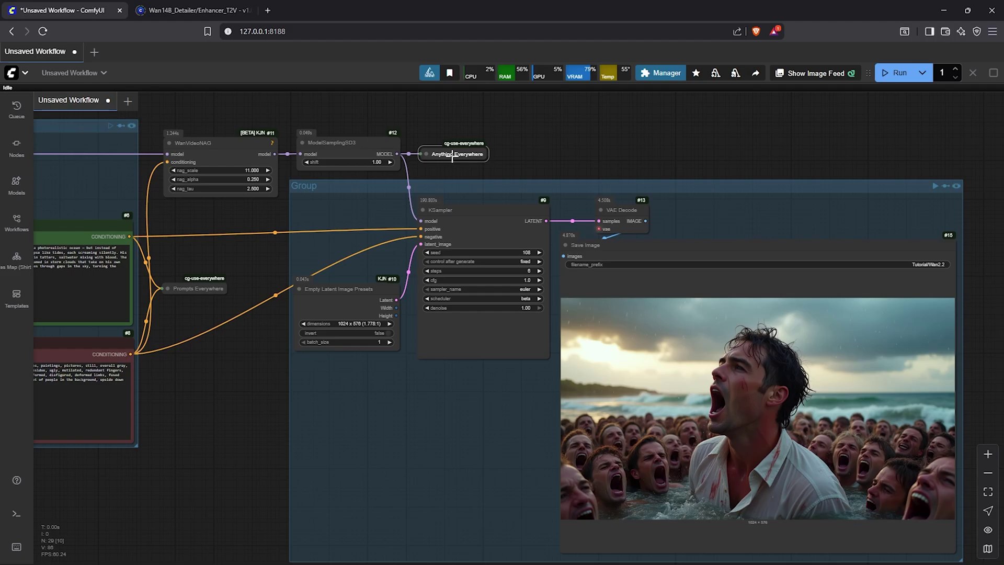
click(643, 221)
scroll(647, 222, down, 2)
scroll(628, 225, up, 4)
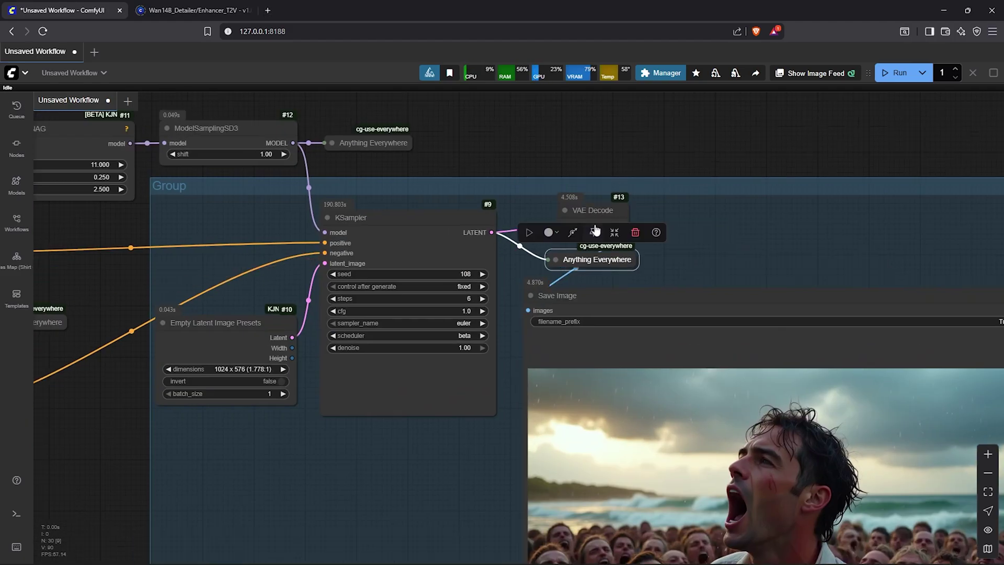
Connect a Clean VRAM Used node to the VAE Decode output.
click(612, 236)
drag(612, 235, 661, 217)
text(clean)
key(Return)
scroll(696, 225, down, 3)
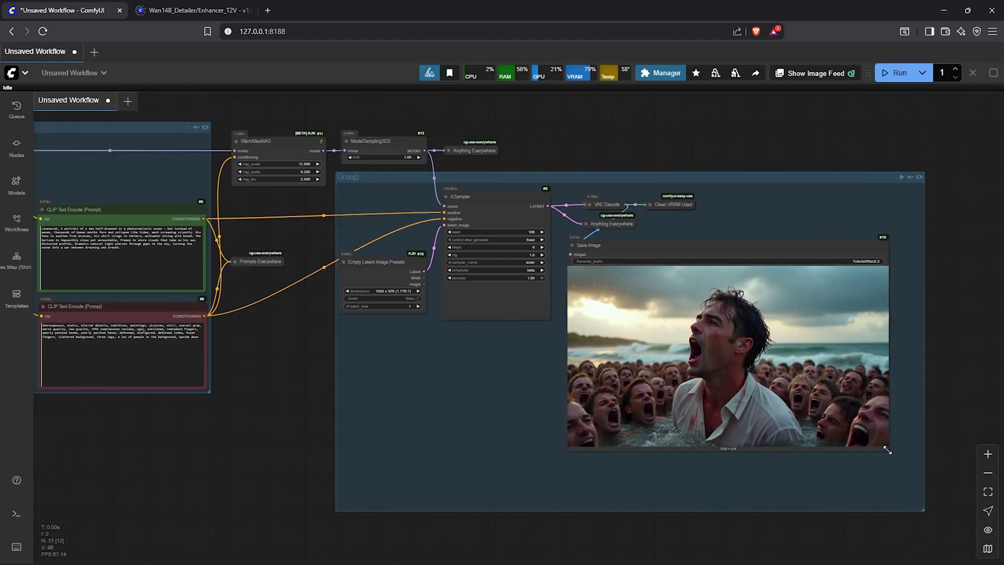
scroll(870, 350, up, 2)
Place the Latent Upscale group beside the base group with Model Upscale below it.
drag(870, 350, 732, 345)
scroll(708, 343, down, 5)
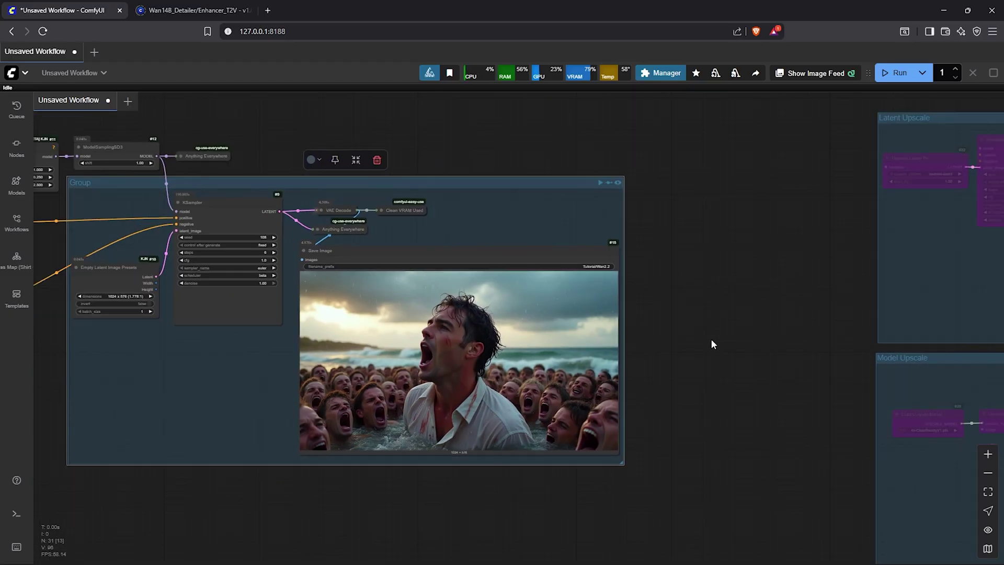
drag(668, 352, 441, 359)
drag(637, 173, 483, 172)
drag(641, 352, 491, 352)
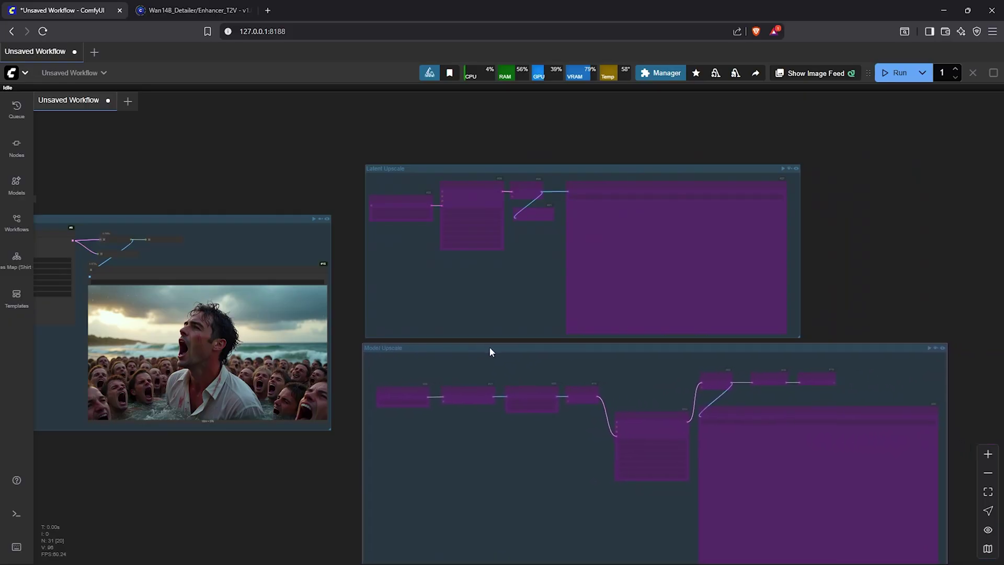
Move both upscale groups next to the base workflow group.
scroll(376, 326, down, 3)
drag(366, 422, 491, 410)
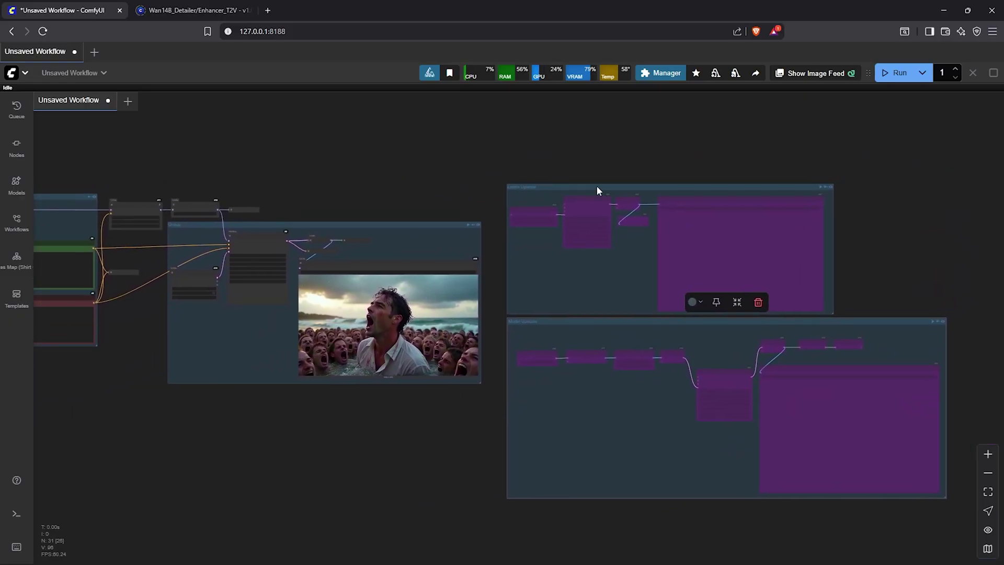
drag(611, 324, 586, 363)
scroll(601, 288, up, 5)
Turn off the bypass on the Latent Upscale group.
click(632, 178)
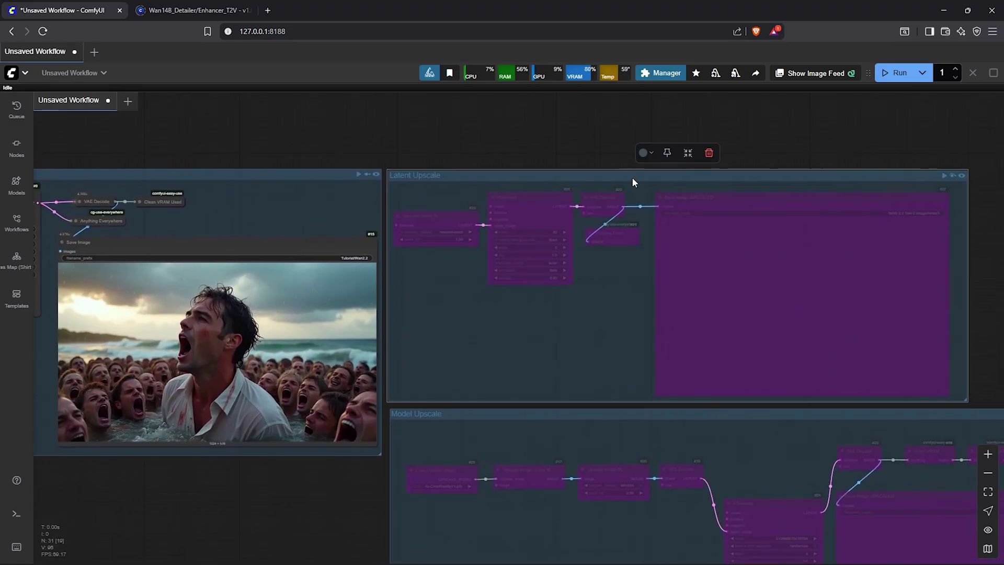
click(952, 176)
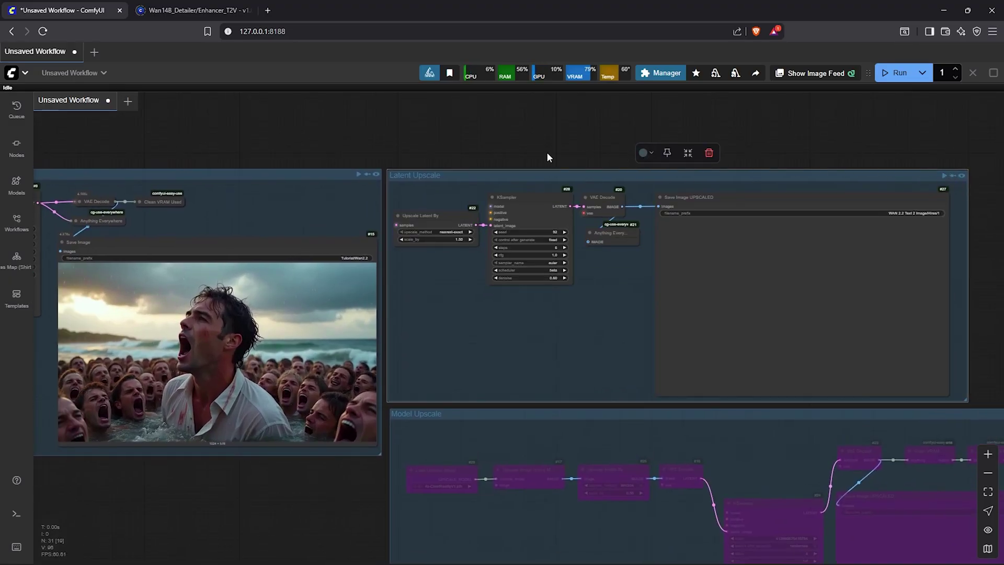
scroll(321, 339, up, 5)
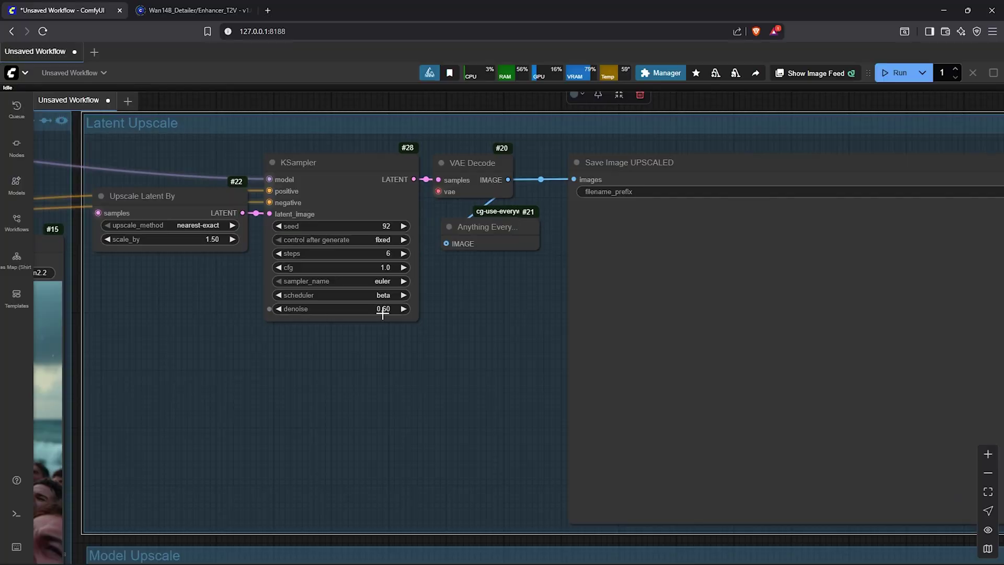
scroll(361, 313, down, 5)
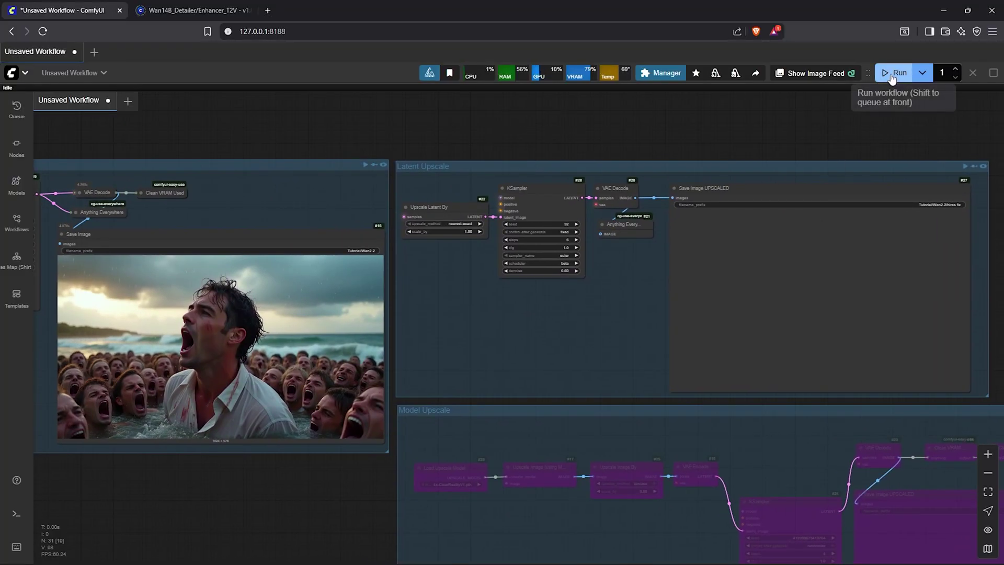
Run the workflow and view the 1536 x 864 result in Save Image UPSCALED.
click(896, 73)
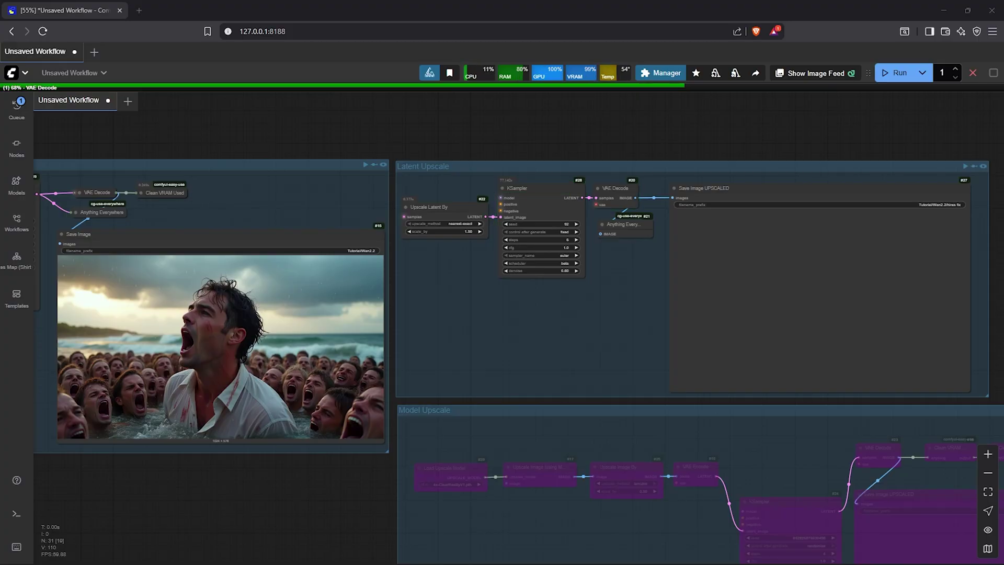
click(820, 191)
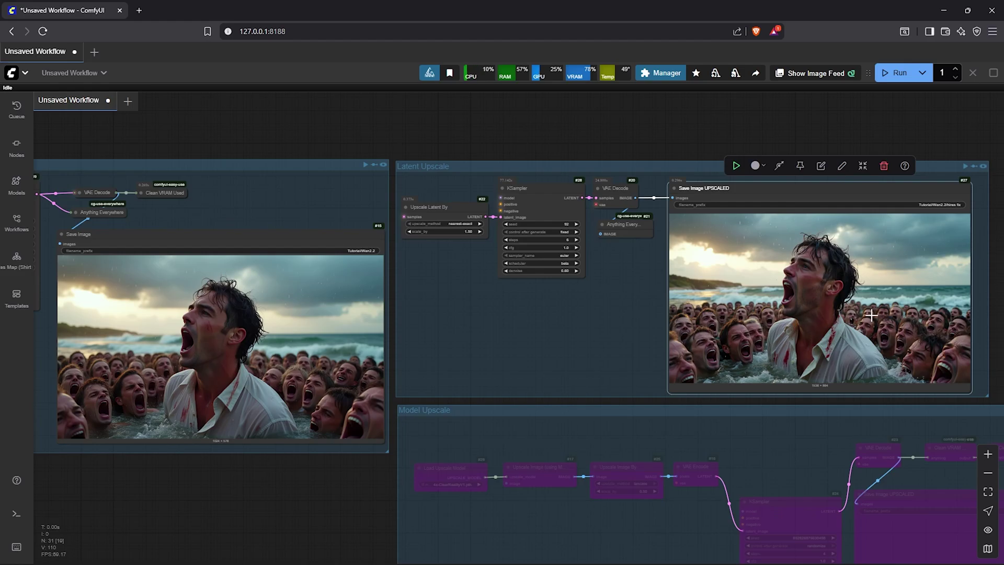
click(988, 491)
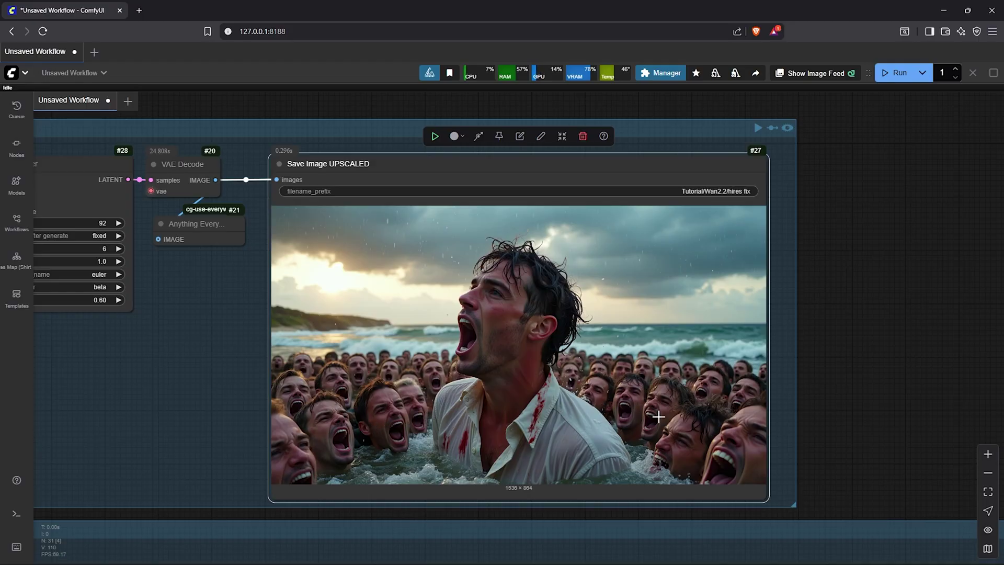
click(832, 439)
scroll(832, 438, down, 3)
Un-bypass the Model Upscale group, run the workflow, and select its upscaled output.
drag(833, 438, 817, 184)
scroll(817, 285, down, 2)
scroll(859, 225, down, 2)
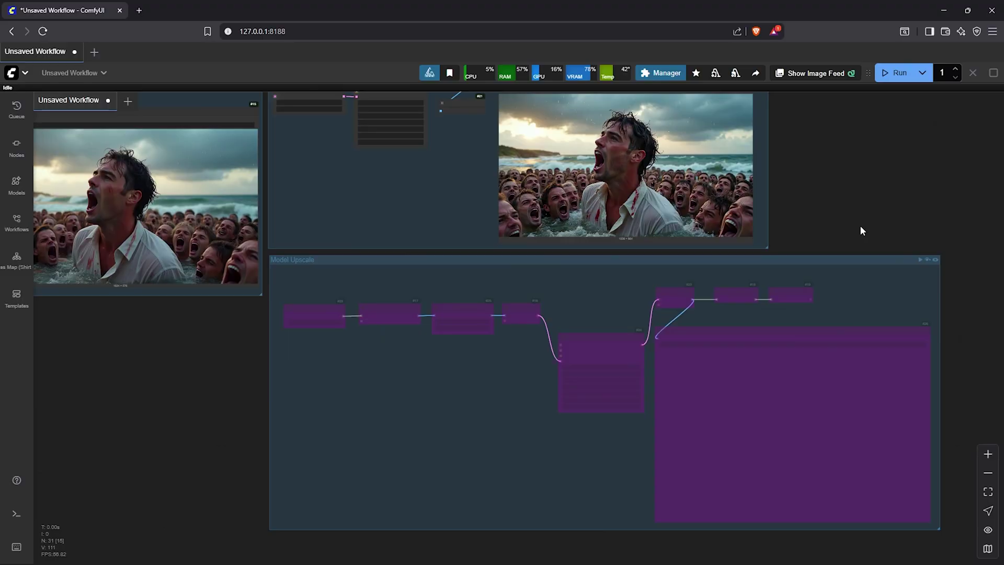
scroll(859, 225, down, 2)
drag(602, 259, 593, 302)
click(593, 301)
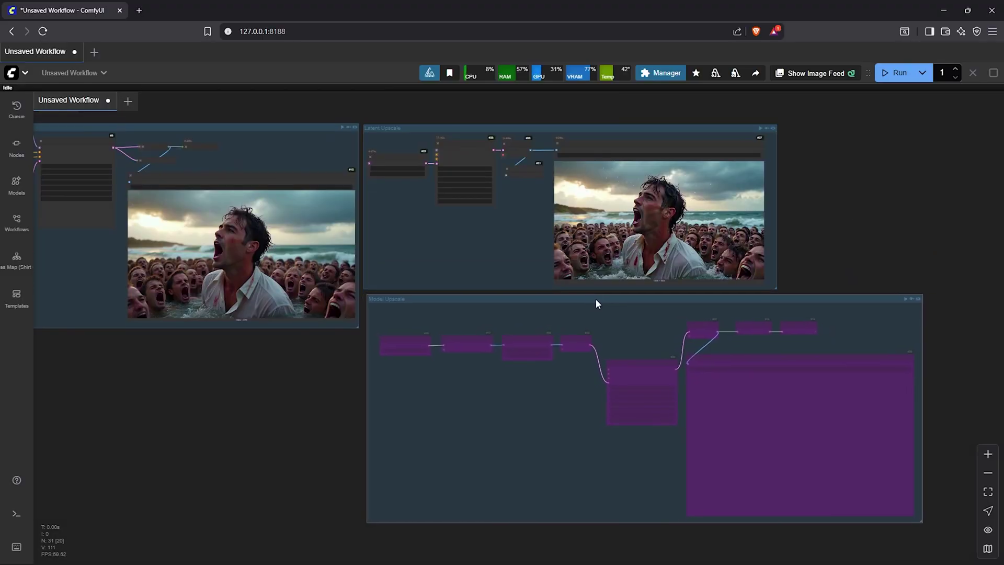
click(908, 297)
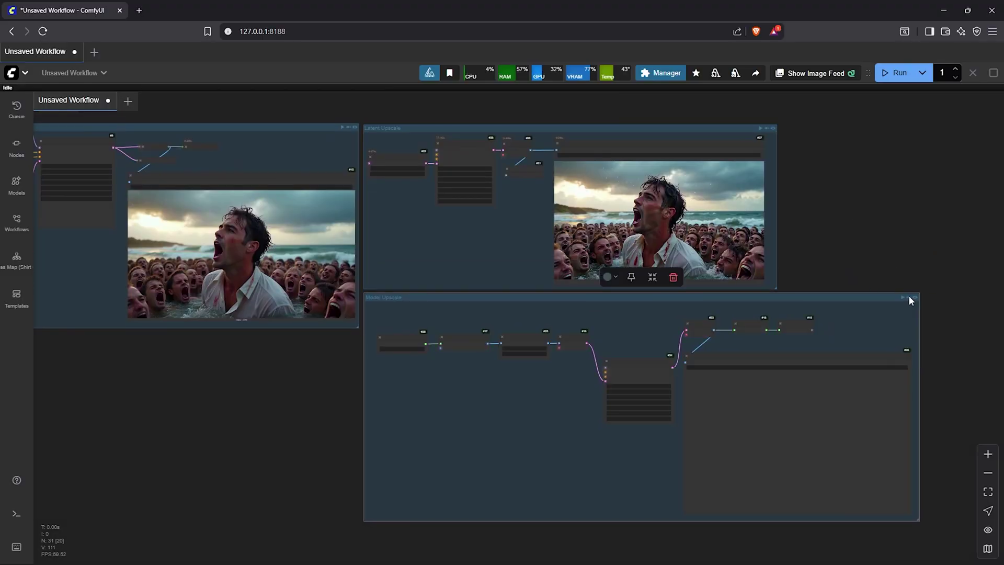
click(853, 247)
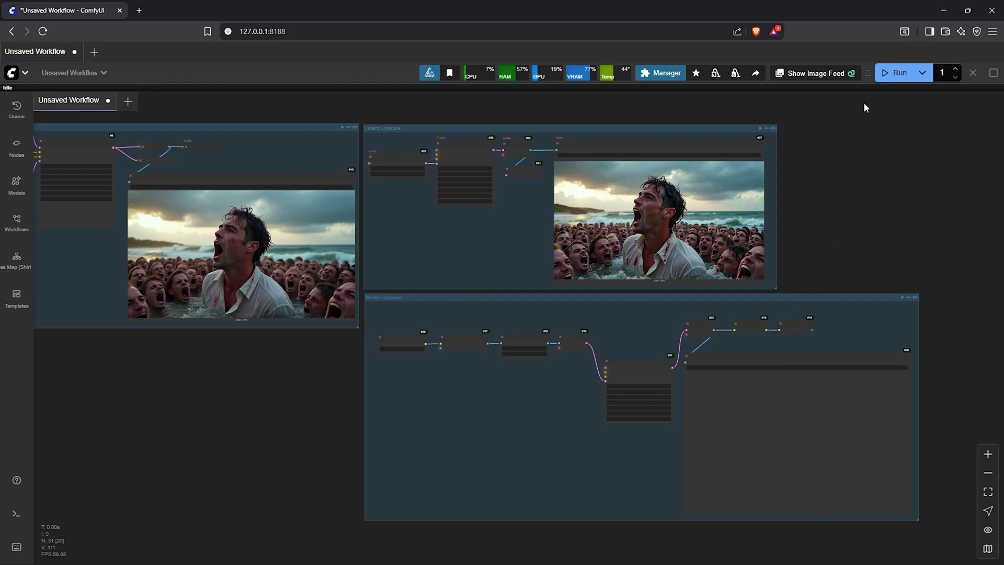
click(896, 76)
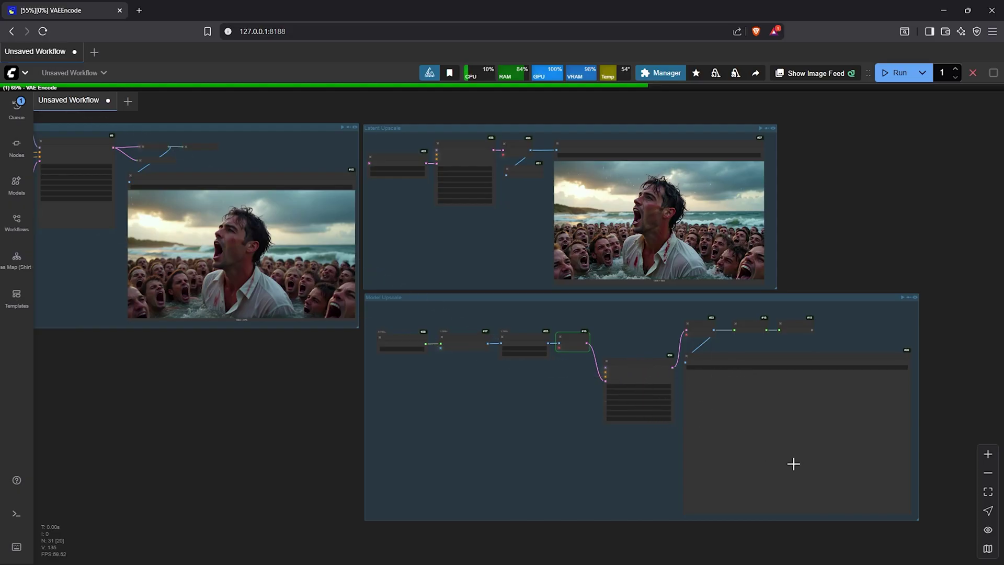
click(771, 346)
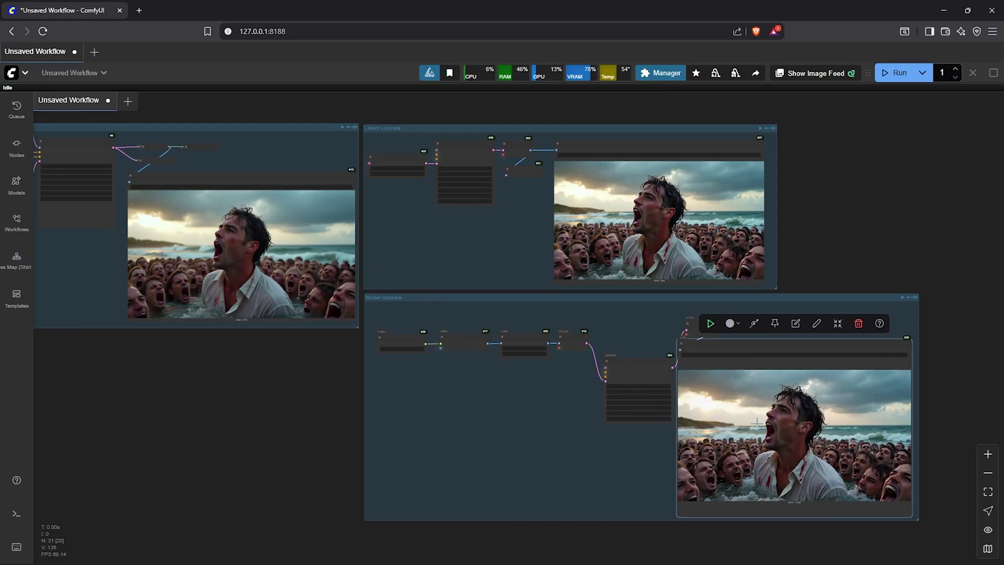
click(988, 491)
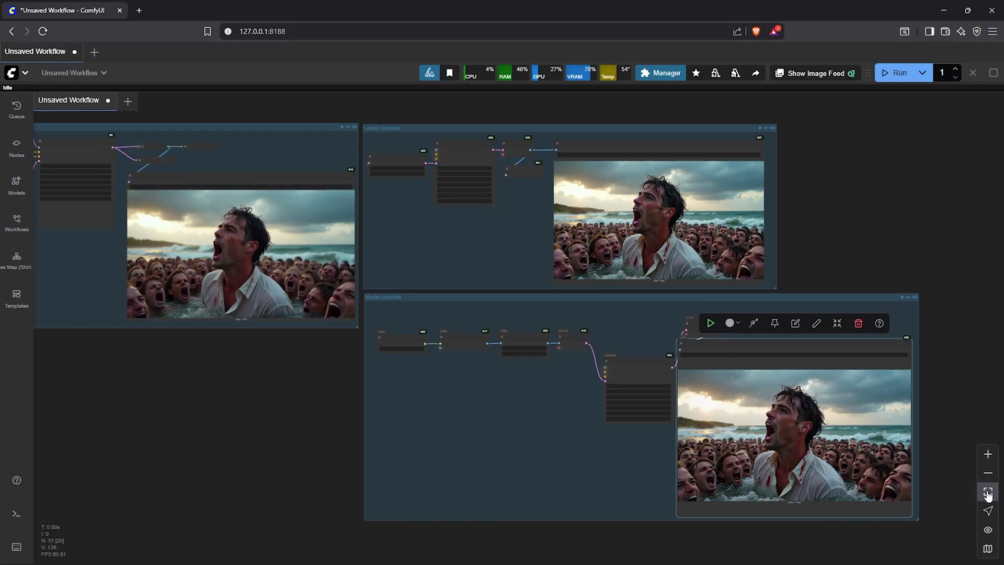
scroll(828, 403, up, 5)
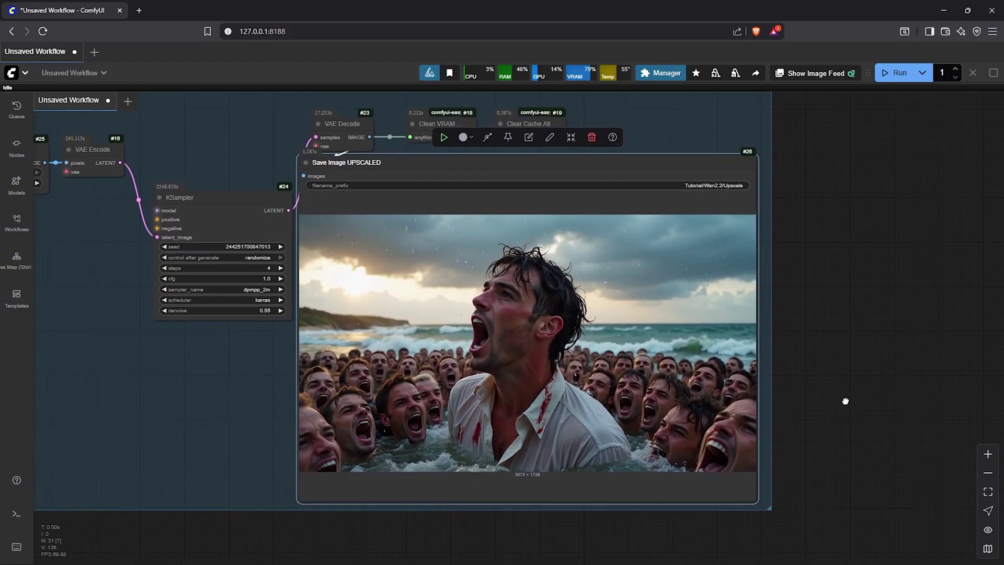
scroll(668, 338, up, 5)
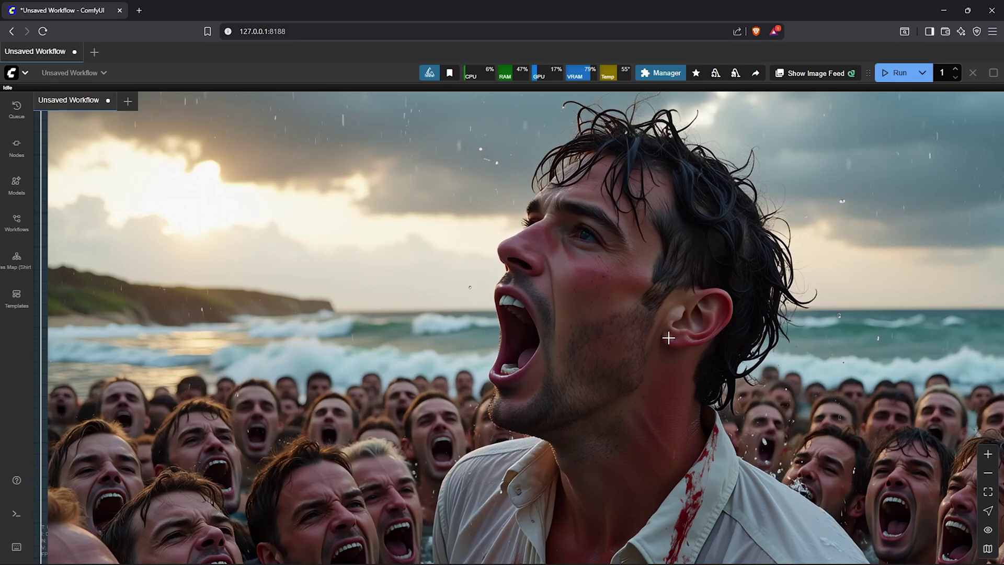
scroll(696, 277, up, 3)
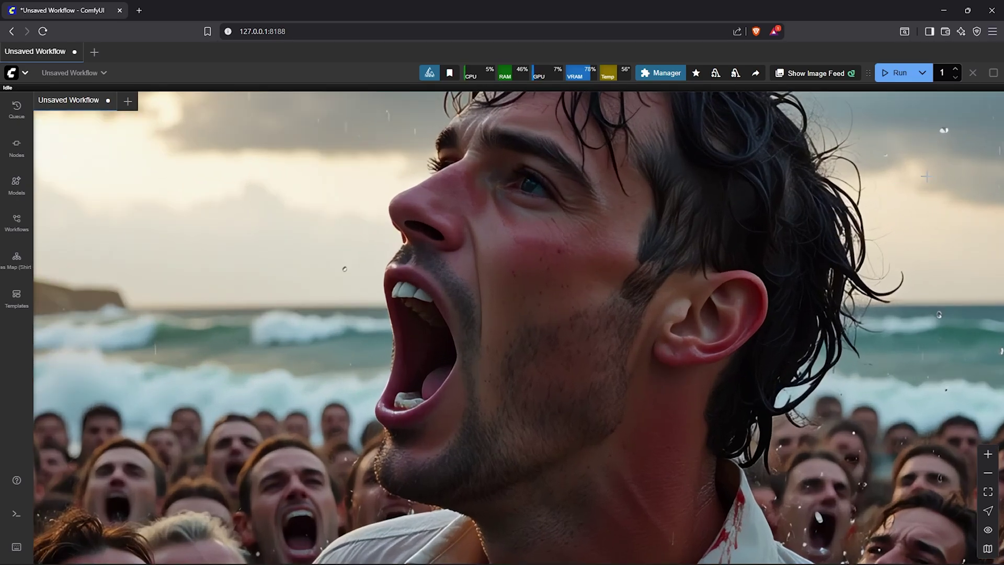
scroll(925, 177, down, 3)
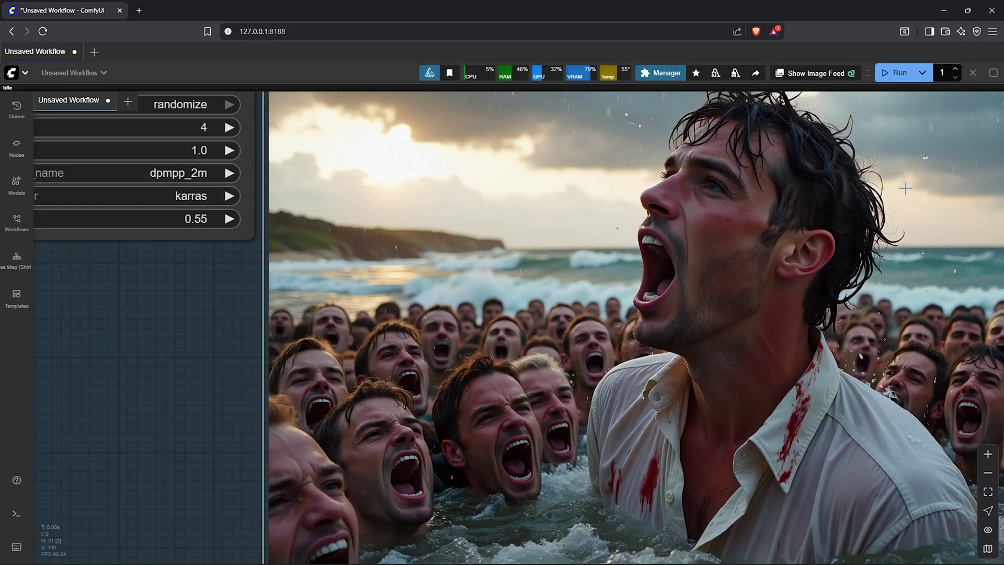
click(990, 495)
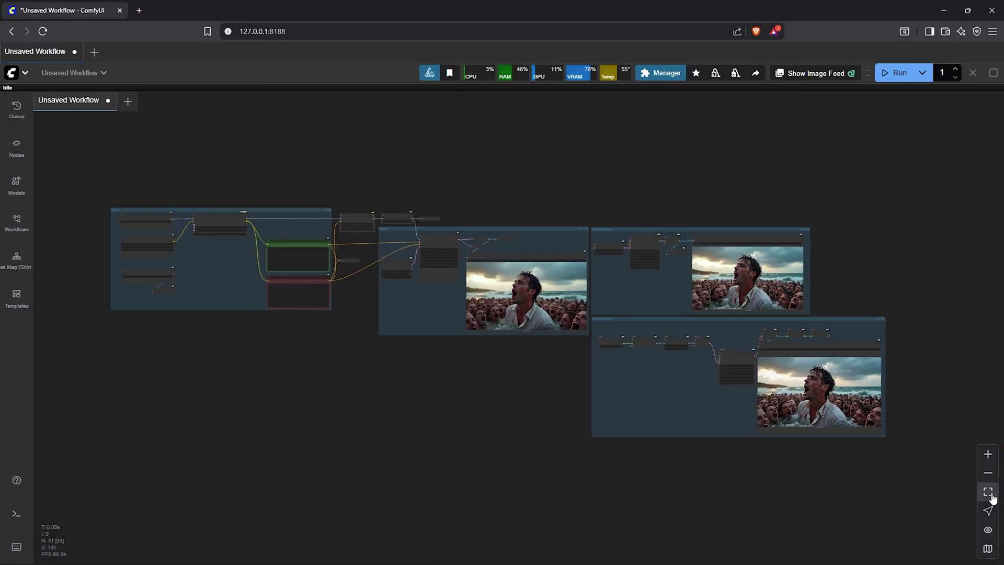